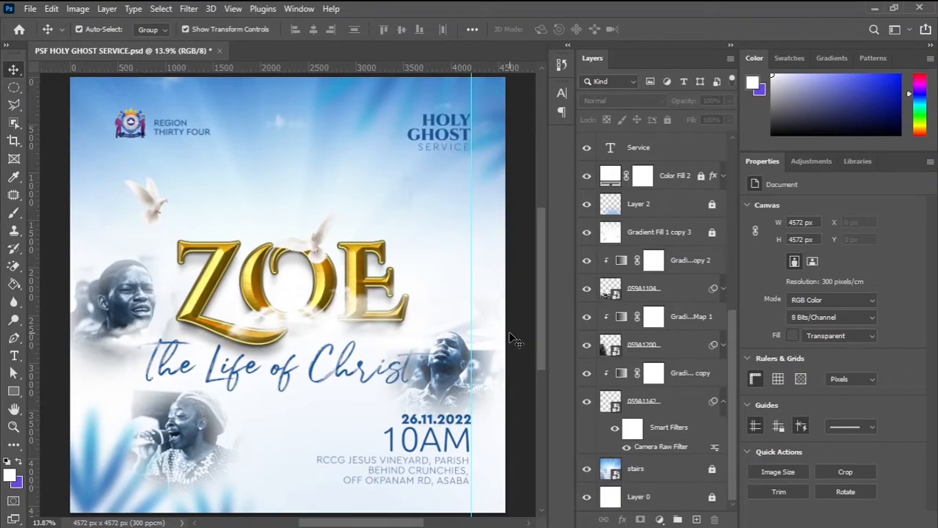
# Hide every layer except the stairs background image, including the white Layer 0 beneath it
pyautogui.moveTo(731, 334); pyautogui.dragTo(731, 141)
pyautogui.moveTo(589, 146); pyautogui.dragTo(586, 480)
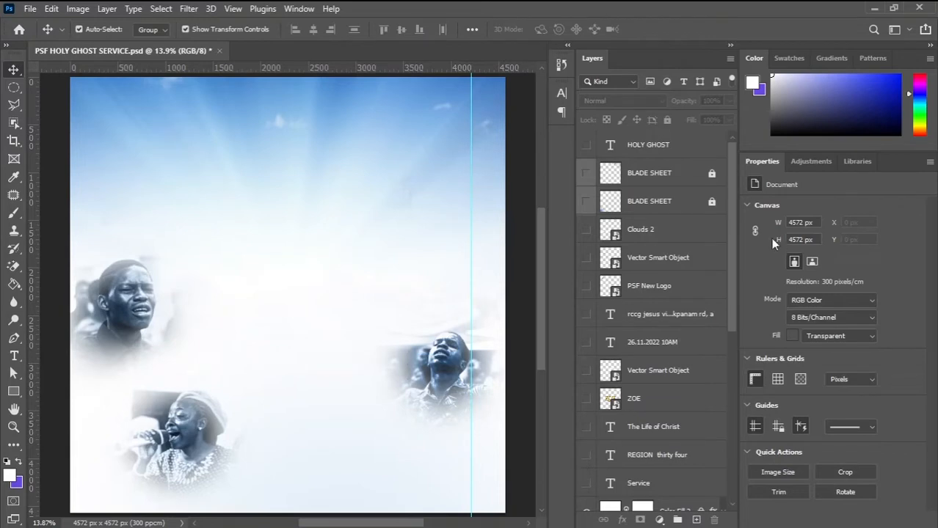
pyautogui.moveTo(732, 240); pyautogui.dragTo(725, 339)
pyautogui.moveTo(586, 332); pyautogui.dragTo(585, 508)
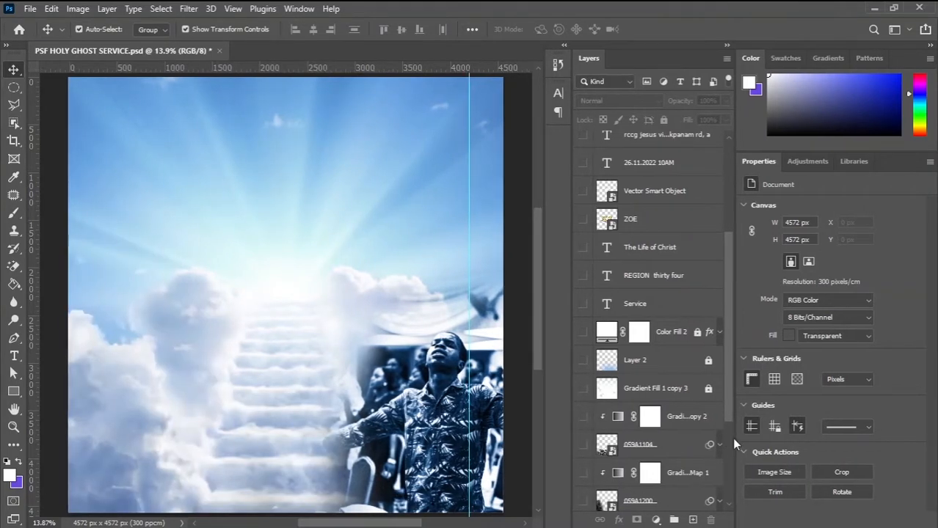
pyautogui.scroll(-5, 730, 437)
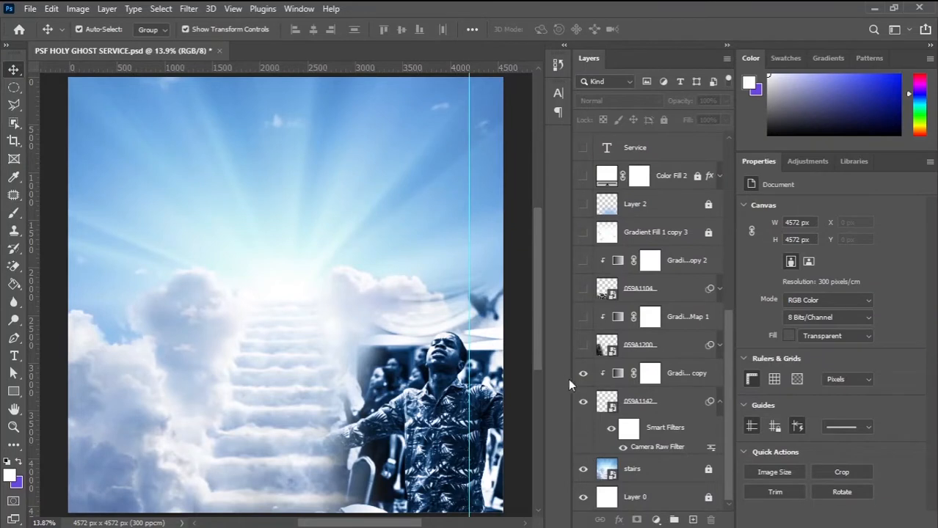
pyautogui.moveTo(584, 374); pyautogui.dragTo(579, 479)
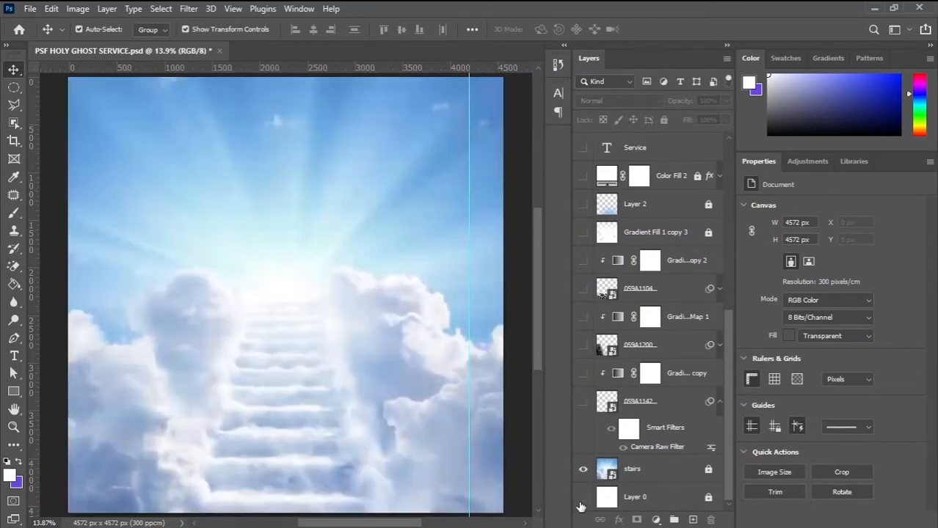
pyautogui.click(582, 497)
pyautogui.doubleClick(582, 470)
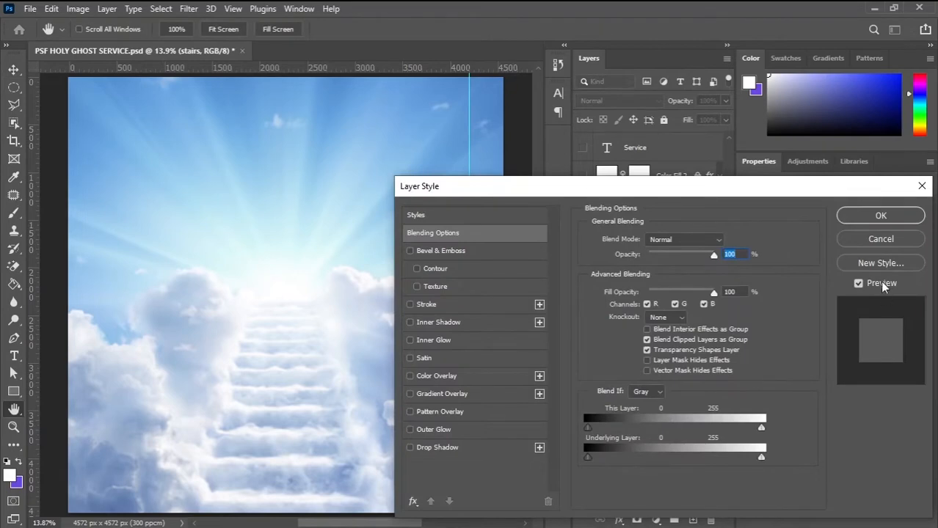
pyautogui.click(872, 243)
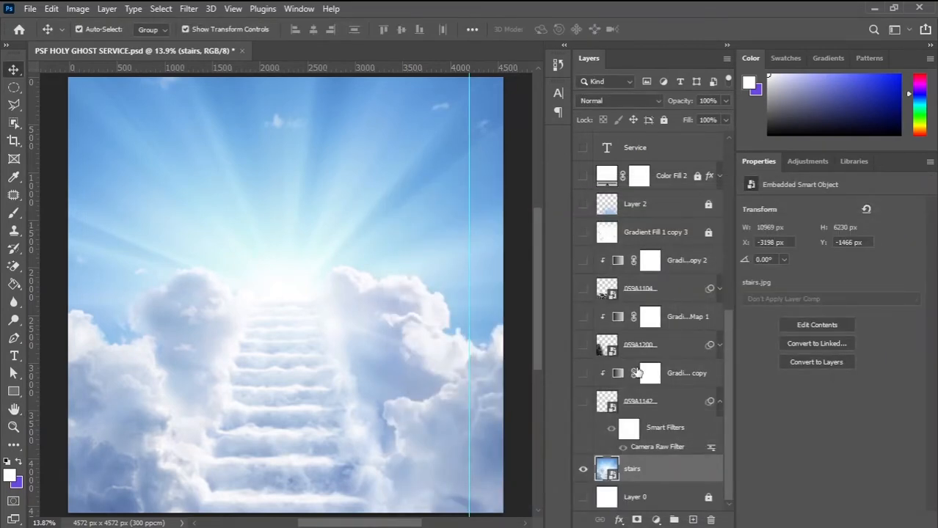
# Show the 059A1142 photo layer and review the Basic adjustments of its Camera Raw smart filter
pyautogui.click(581, 401)
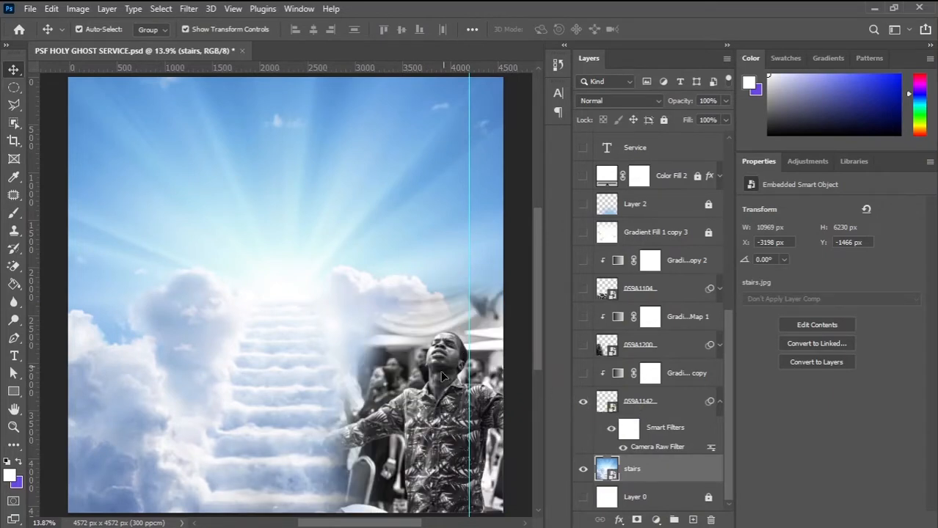
pyautogui.click(651, 449)
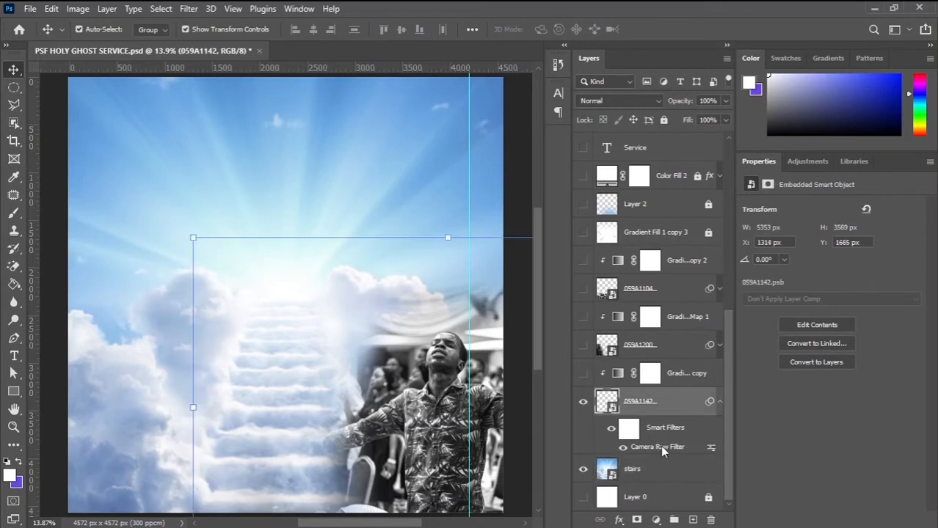
pyautogui.doubleClick(662, 449)
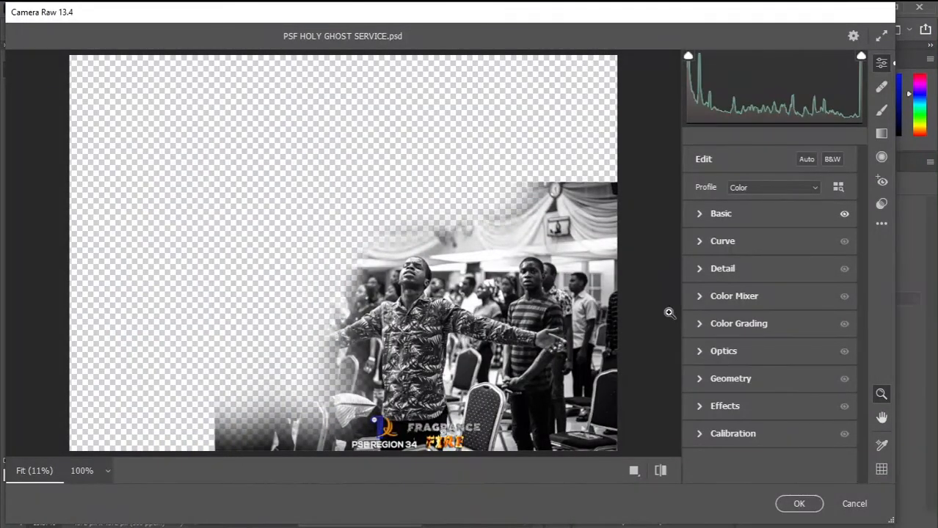
pyautogui.click(701, 215)
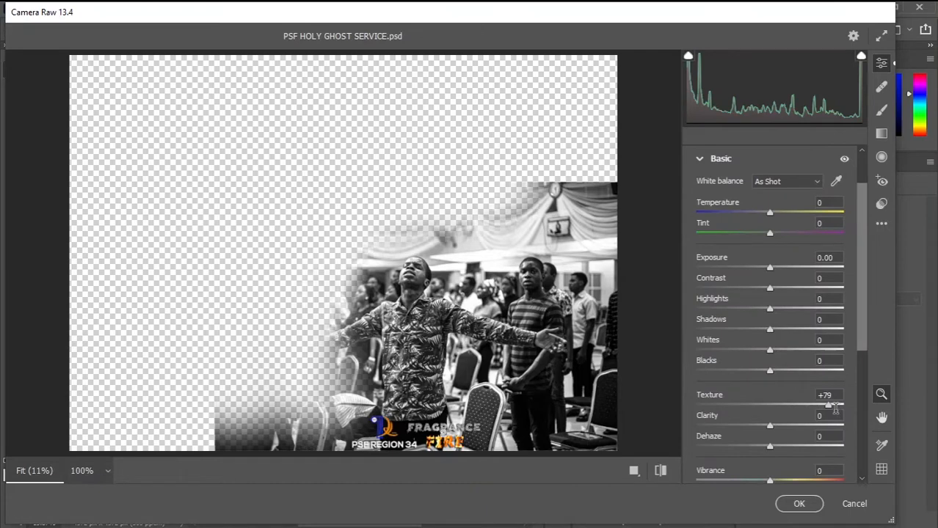
pyautogui.click(799, 503)
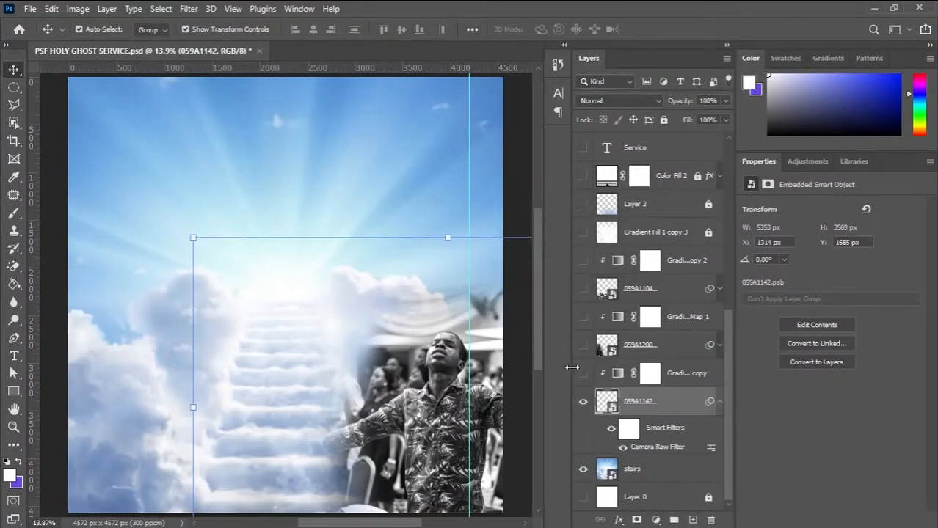
# Show the gradient map clipped to the 059A1142 photo and inspect the color of its blue gradient stop
pyautogui.click(580, 374)
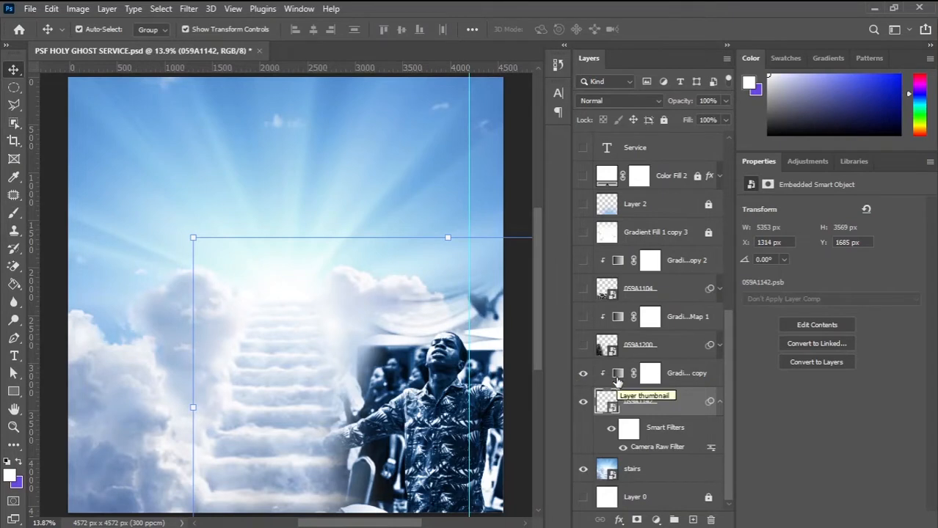
pyautogui.click(617, 376)
pyautogui.click(644, 372)
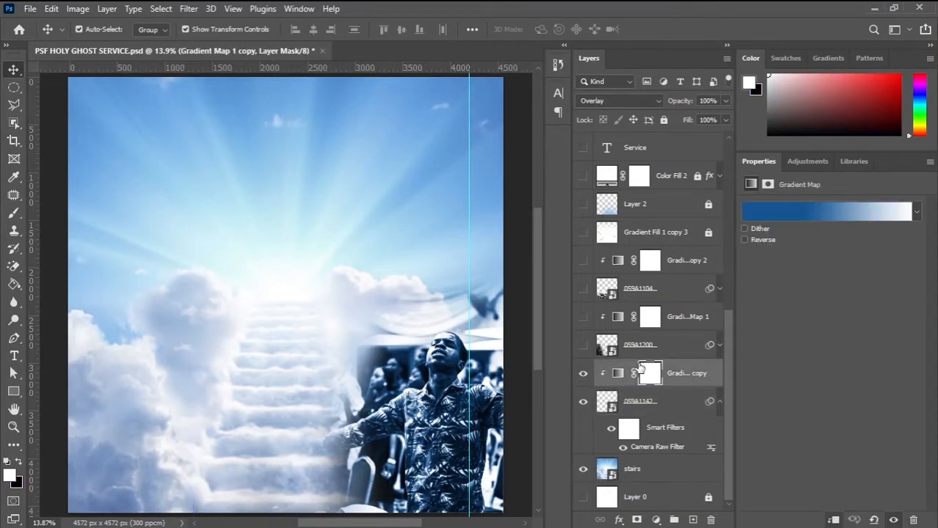
pyautogui.click(772, 222)
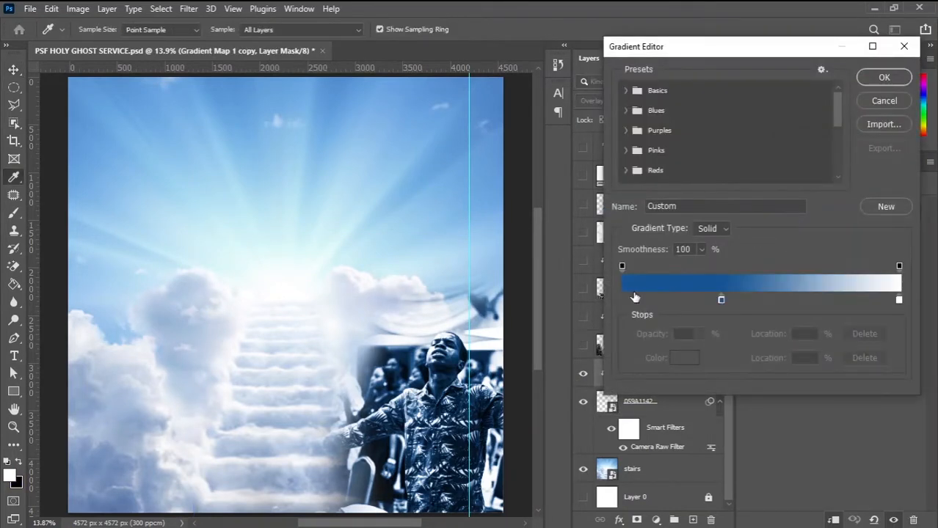
pyautogui.click(721, 301)
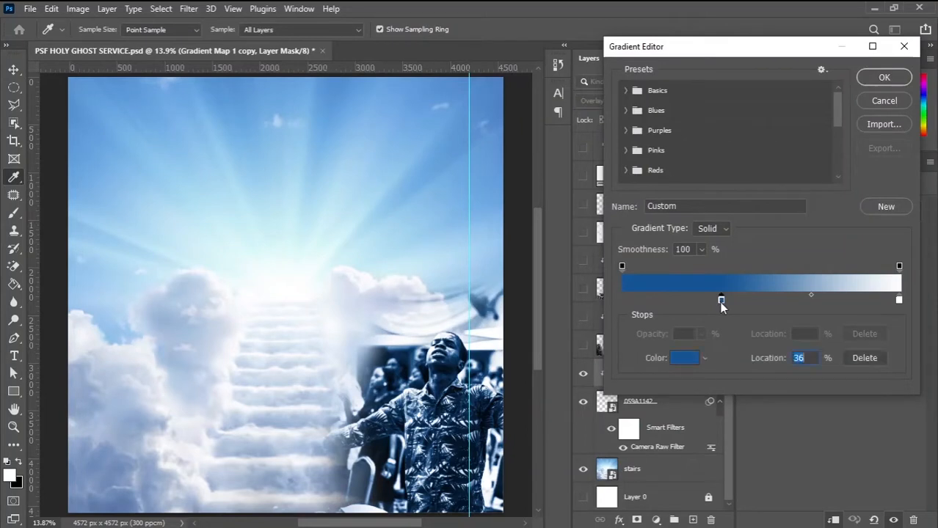
pyautogui.click(681, 359)
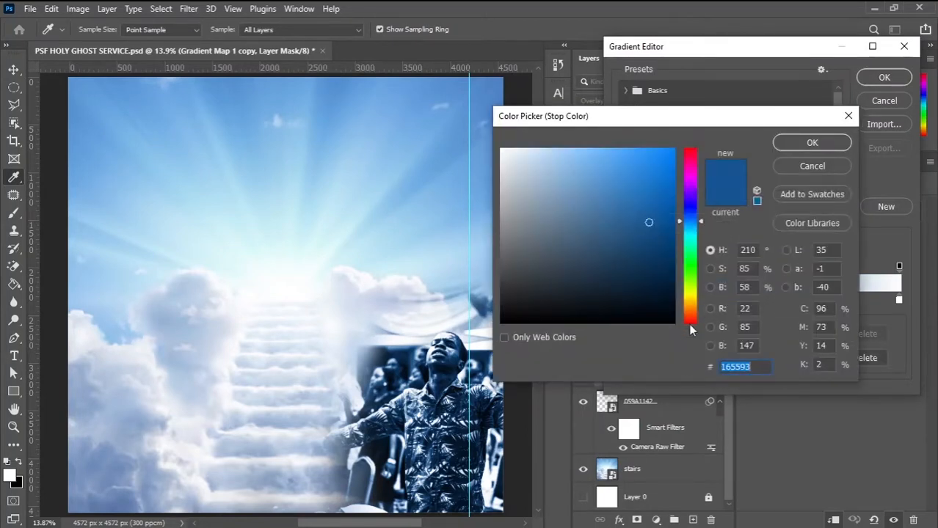
pyautogui.click(788, 148)
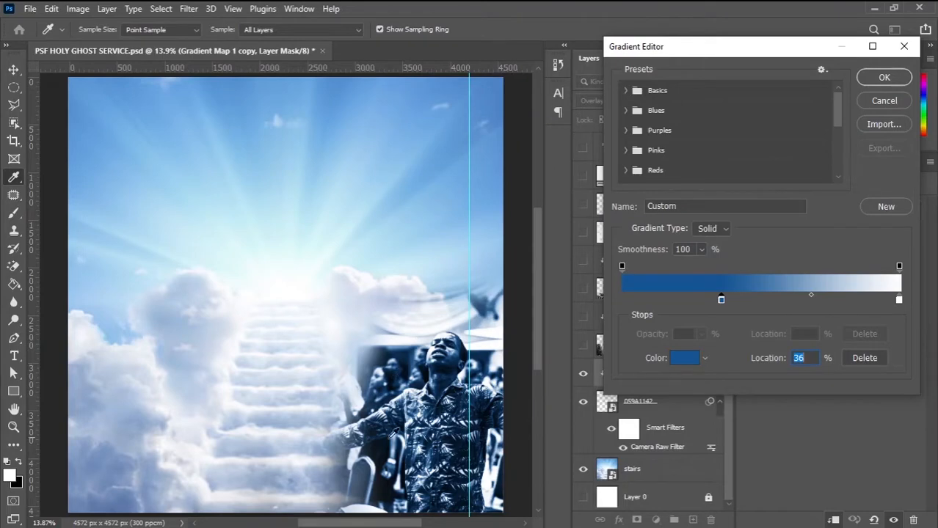
pyautogui.click(884, 83)
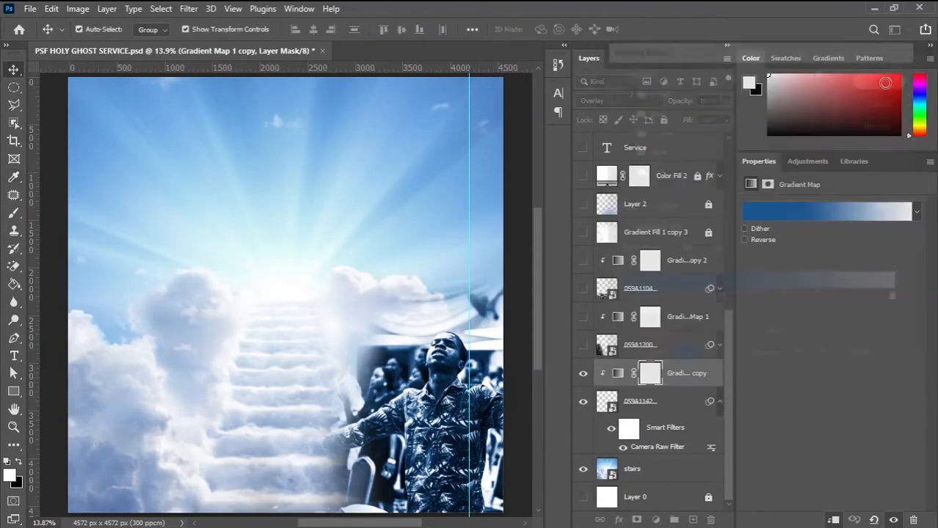
# Show the 059A1200 photo layer with its clipped Gradient Map 1, and inspect the photo's list of smart filters
pyautogui.click(583, 345)
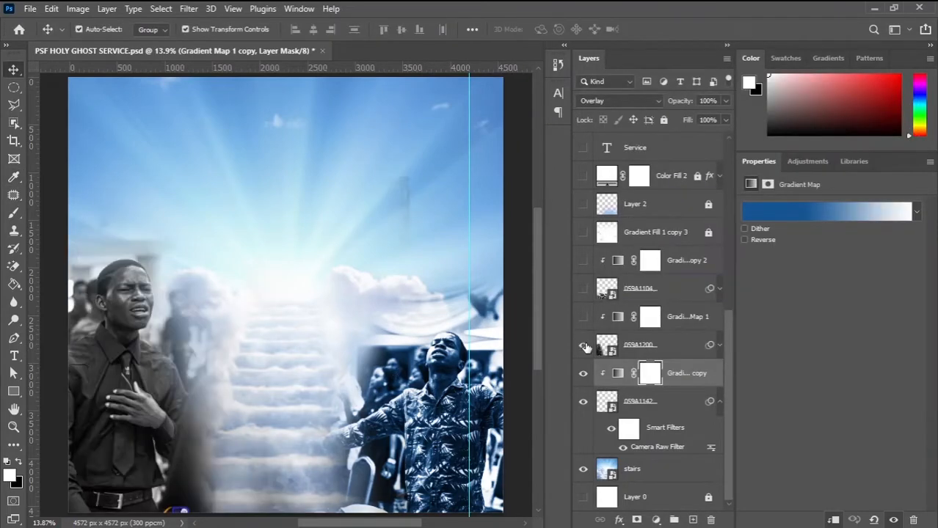
pyautogui.click(676, 346)
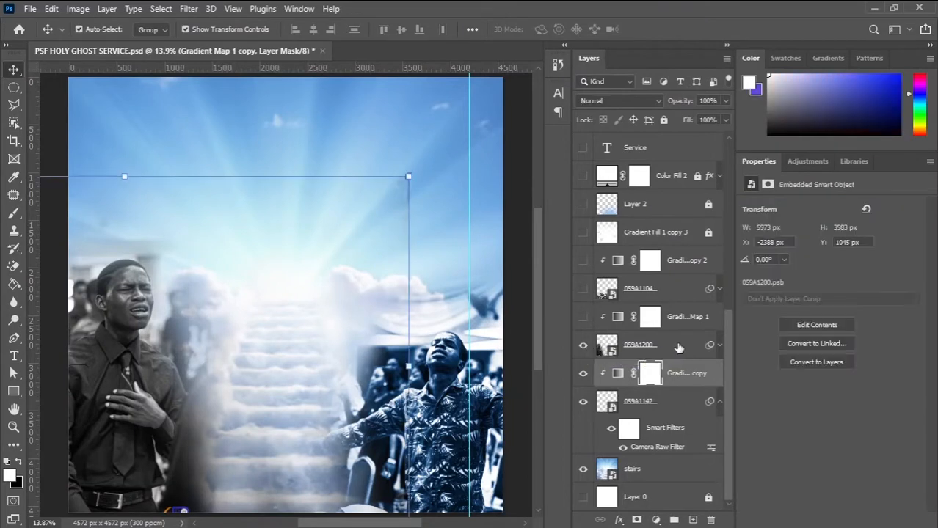
pyautogui.click(718, 403)
pyautogui.click(718, 384)
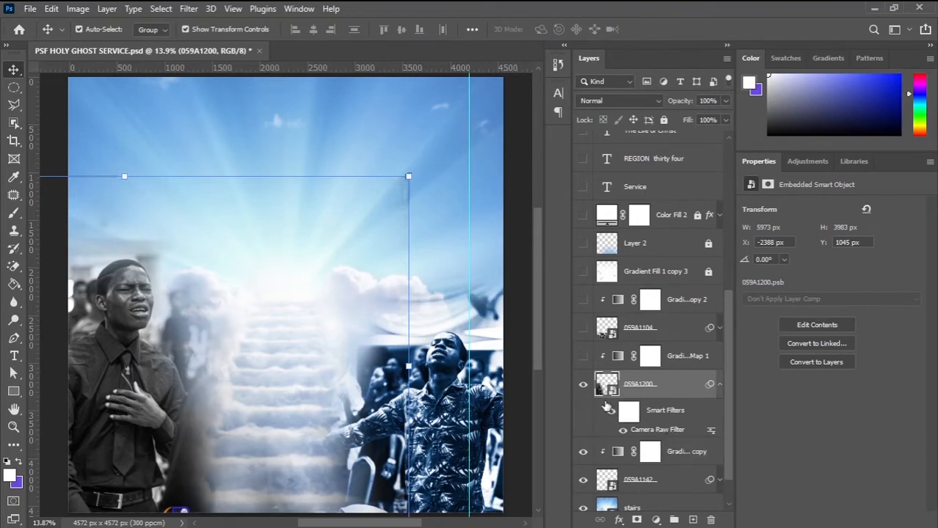
pyautogui.click(582, 355)
pyautogui.click(618, 357)
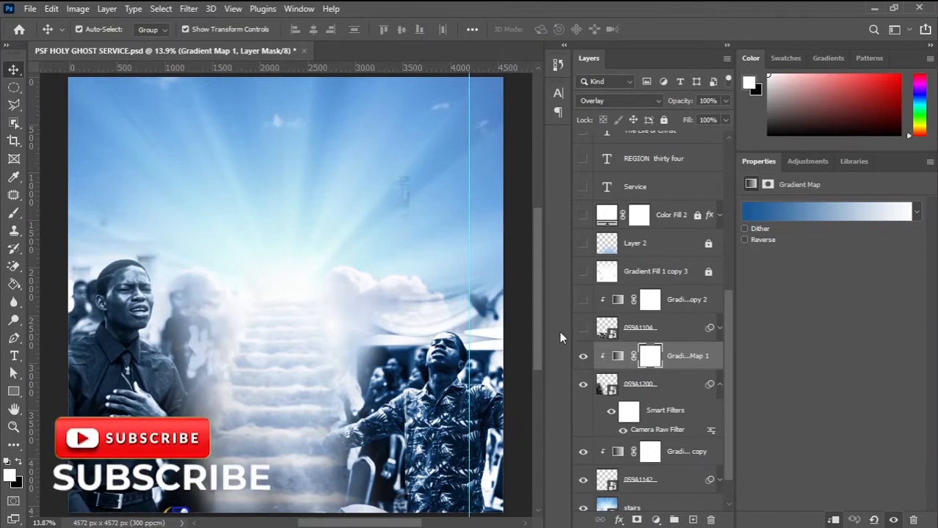
pyautogui.click(720, 384)
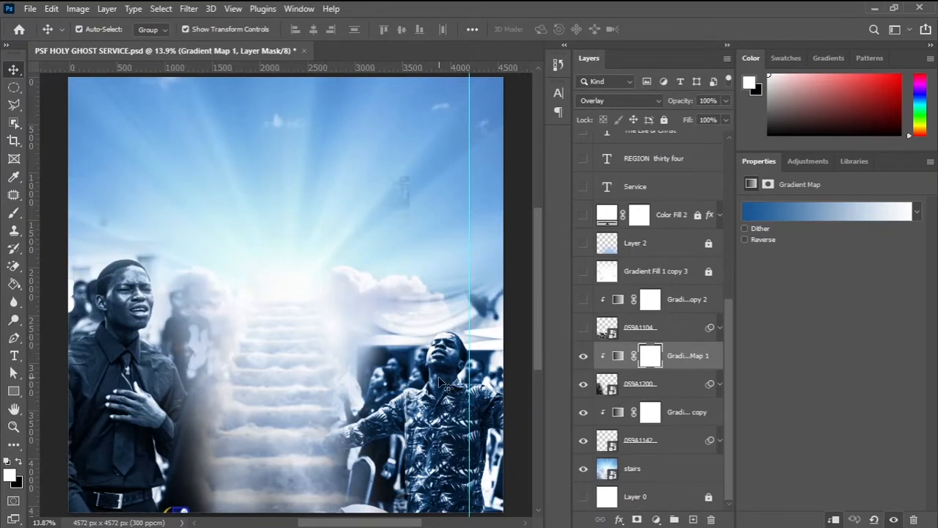
pyautogui.click(659, 452)
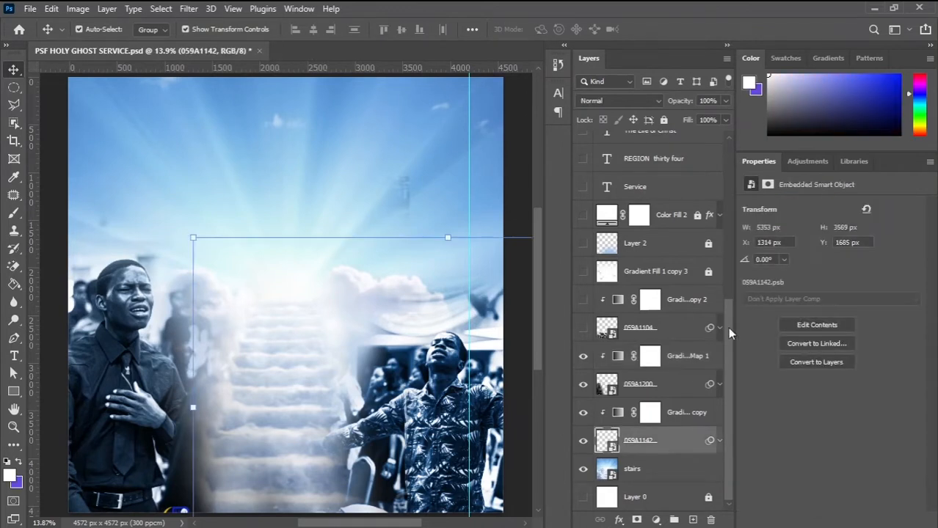
pyautogui.click(681, 385)
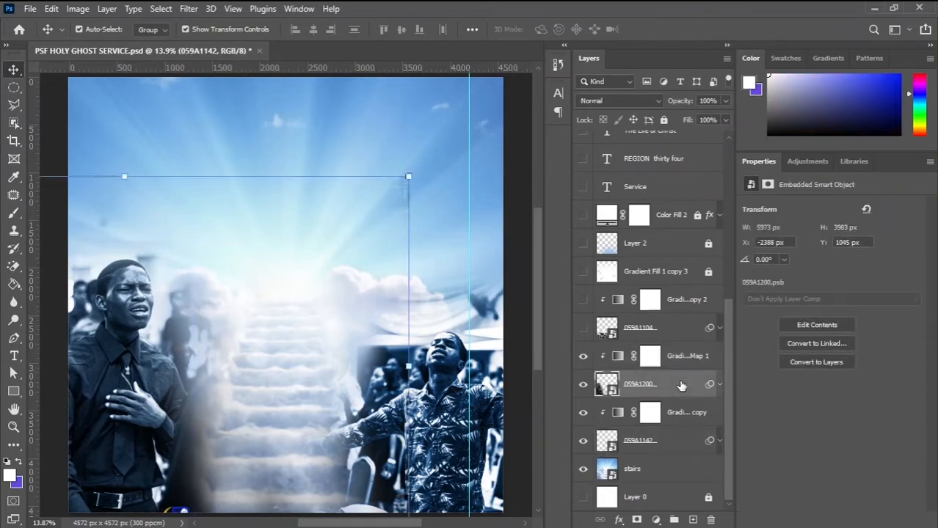
# Show the 059A1104 photo layer, expand its smart filters and inspect the singer's photo up close
pyautogui.click(583, 329)
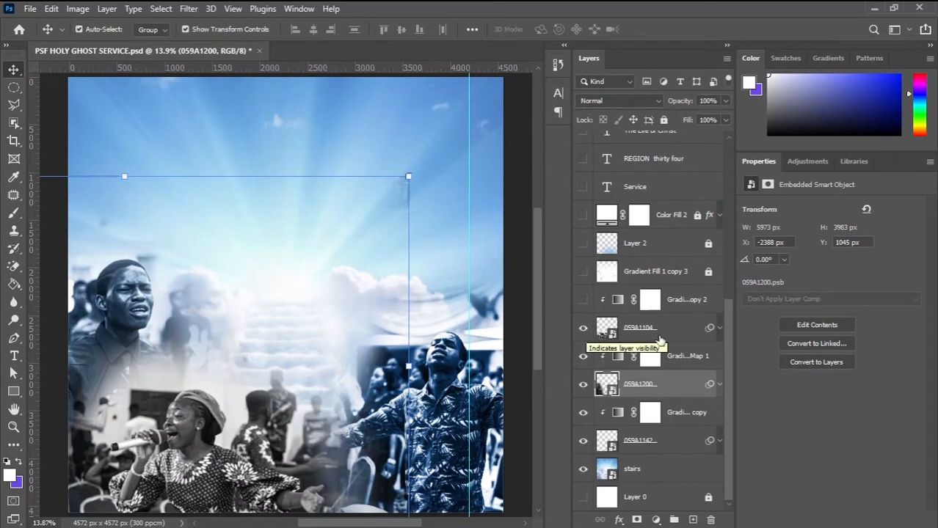
pyautogui.click(718, 332)
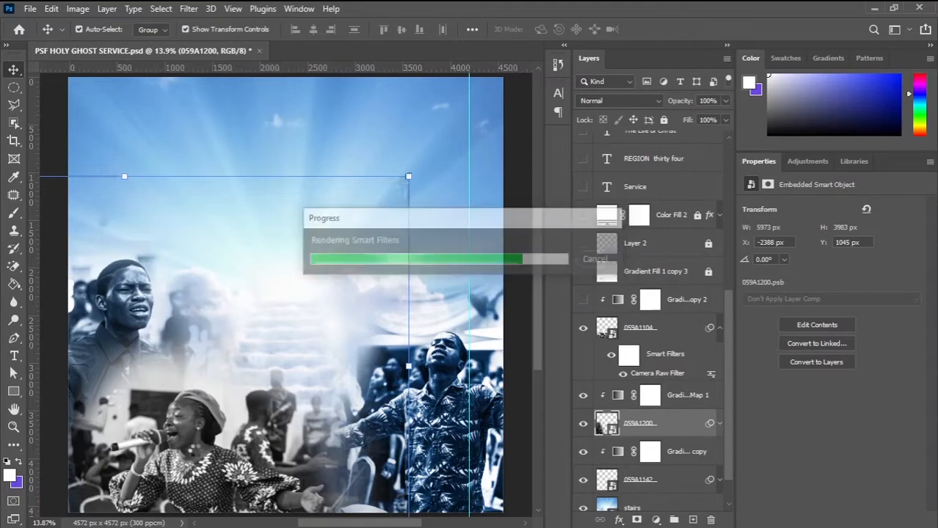
pyautogui.scroll(2, 198, 456)
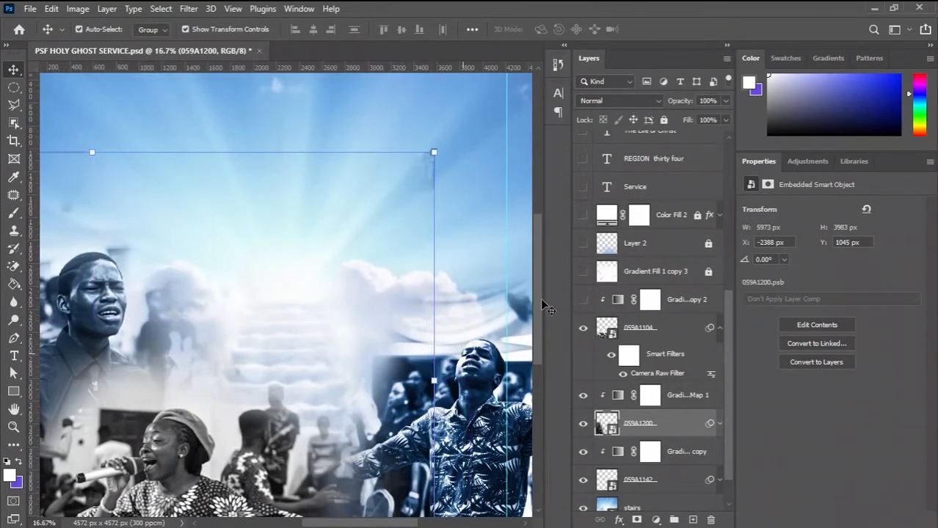
pyautogui.moveTo(540, 307); pyautogui.dragTo(542, 348)
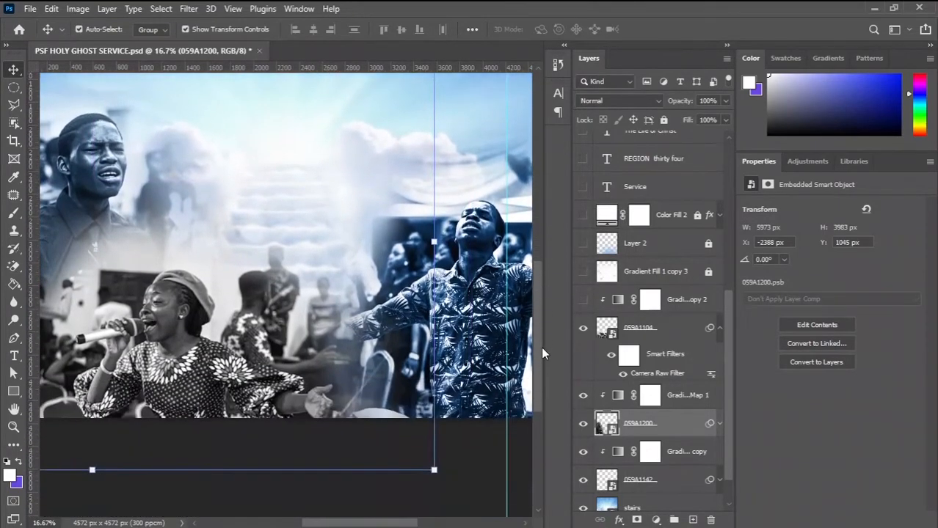
pyautogui.click(473, 476)
pyautogui.scroll(-2, 474, 475)
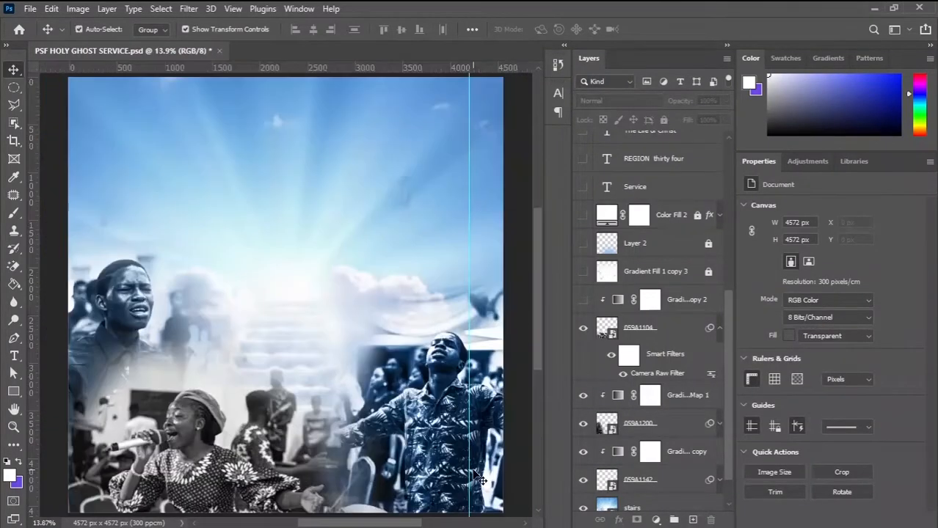
# Show Gradient Map 1 copy 2 over the 059A1104 photo and examine its blue-to-white gradient, keeping the blue stop at 0%
pyautogui.click(583, 299)
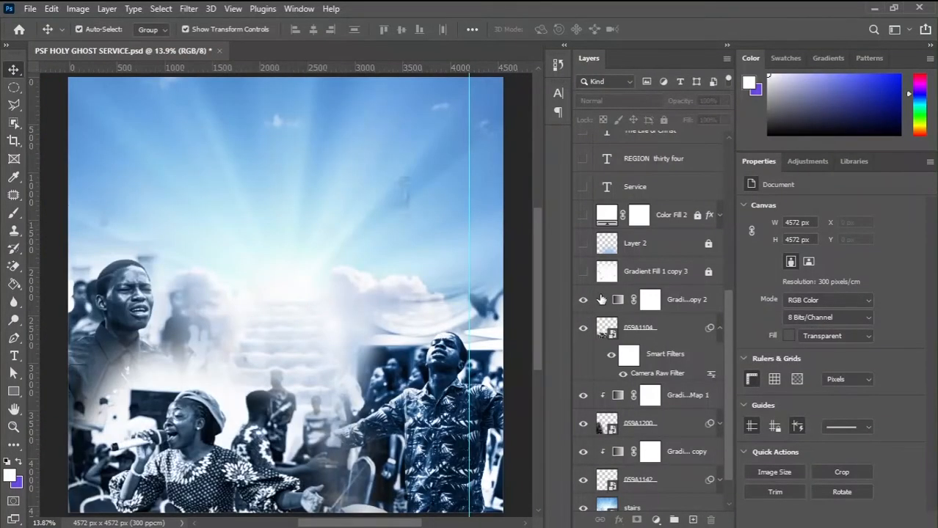
pyautogui.click(624, 302)
pyautogui.click(625, 301)
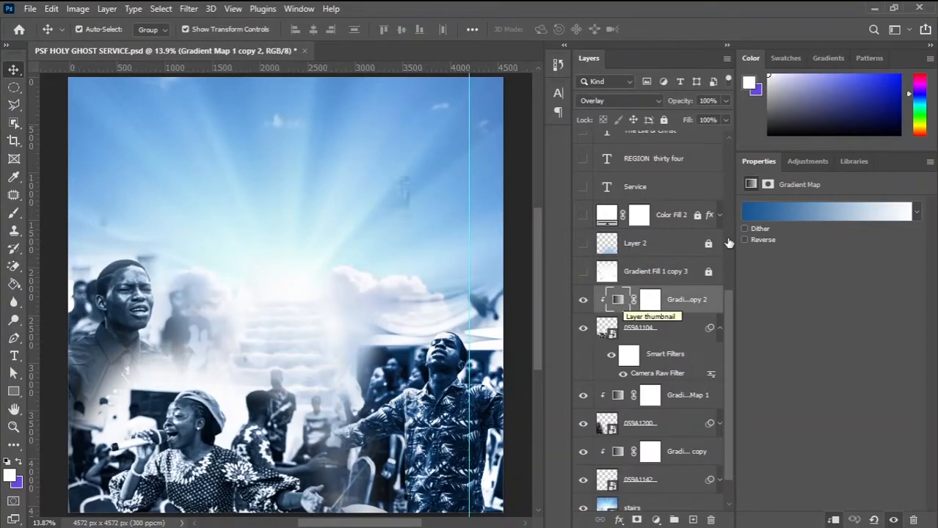
pyautogui.click(765, 215)
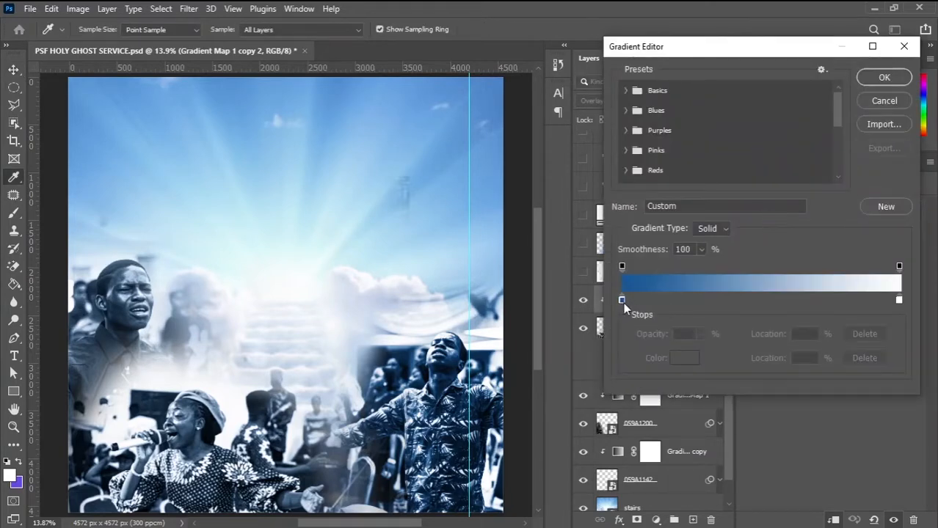
pyautogui.moveTo(623, 302); pyautogui.dragTo(593, 302)
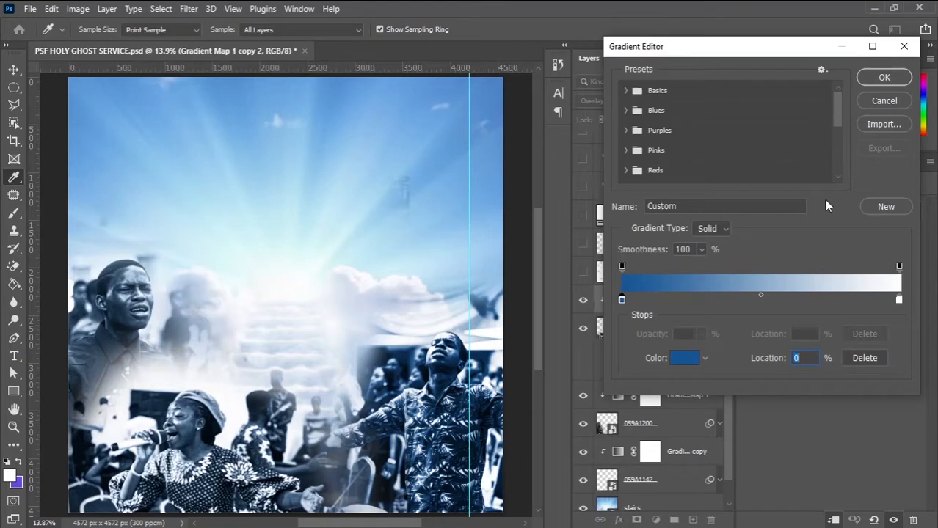
pyautogui.click(878, 79)
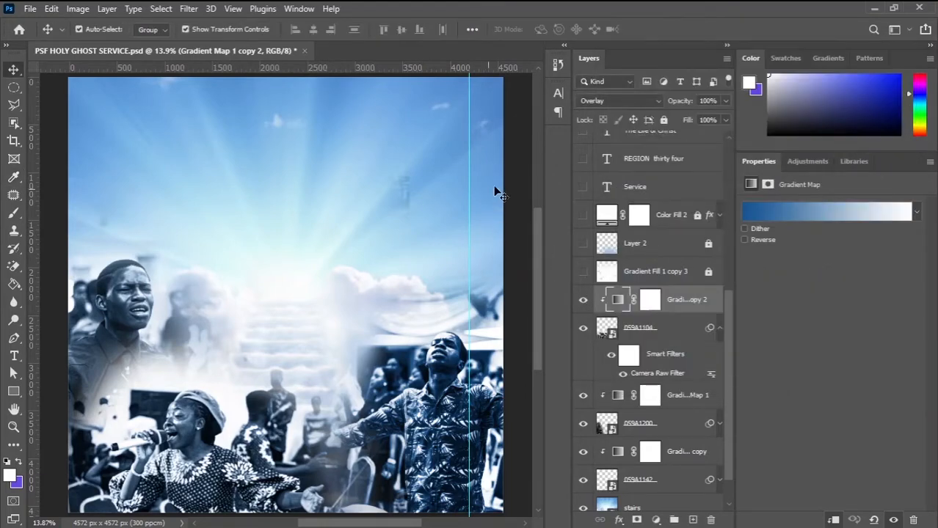
# Collapse the 059A1104 photo's smart filters and show the Gradient Fill 1 copy 3 layer over the photos
pyautogui.click(134, 271)
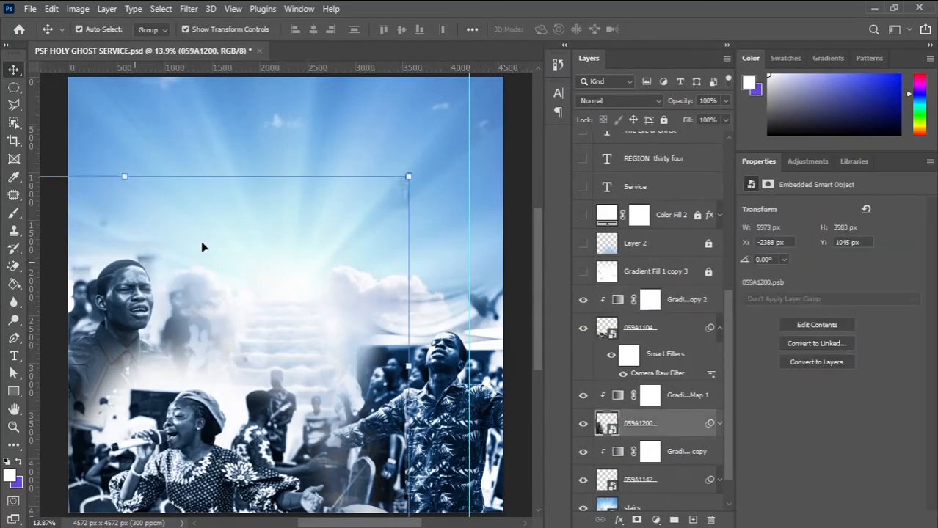
pyautogui.click(719, 327)
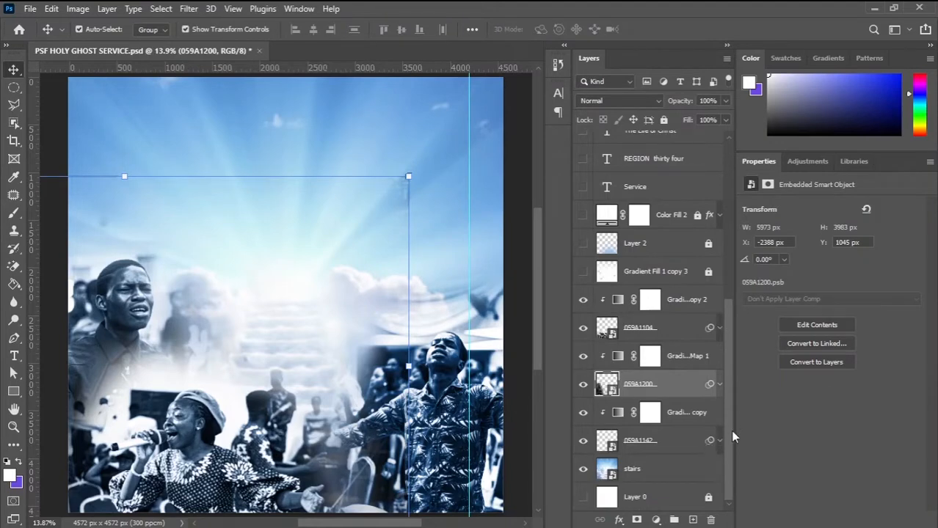
pyautogui.click(583, 272)
pyautogui.click(577, 282)
pyautogui.click(582, 273)
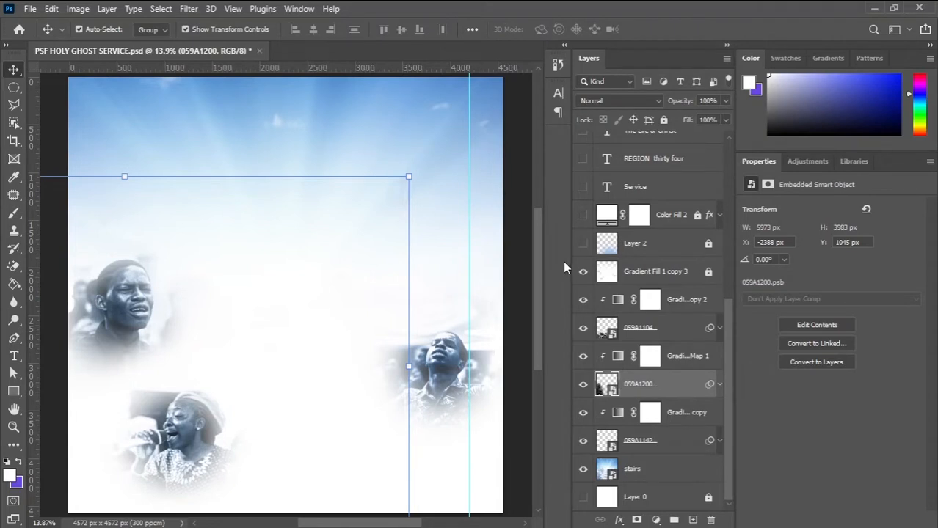
pyautogui.click(525, 248)
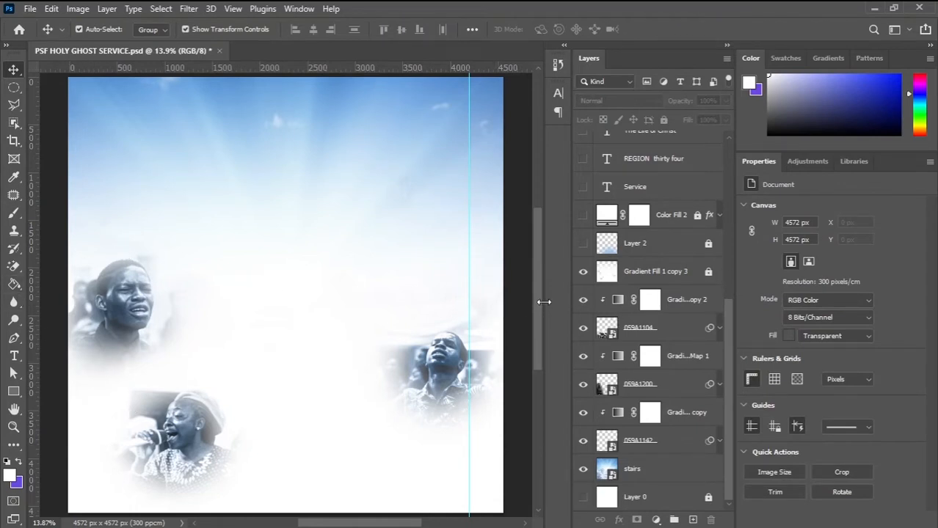
# Examine how the white gradient fill fades the edges of the three worshipper photos into the background
pyautogui.moveTo(538, 299)
pyautogui.mouseDown()
pyautogui.moveTo(540, 357)
pyautogui.moveTo(544, 298)
pyautogui.mouseUp()
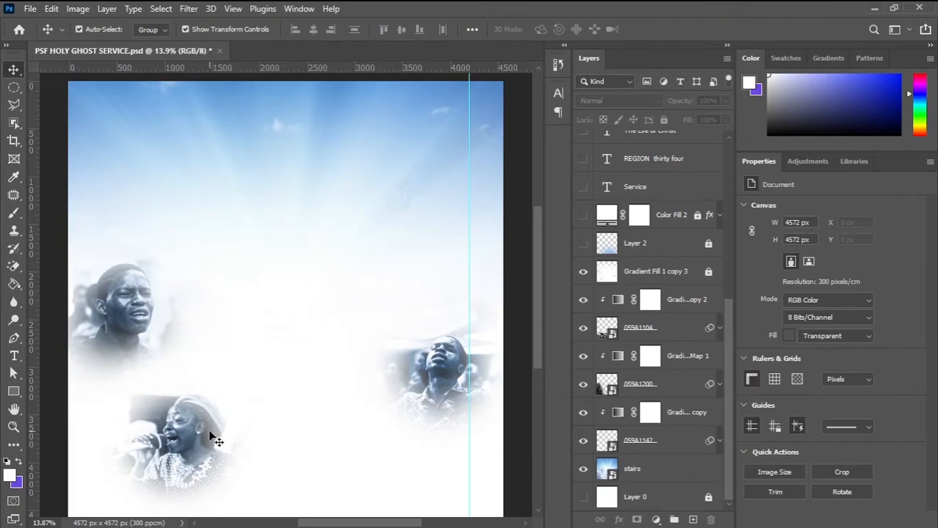
pyautogui.click(142, 329)
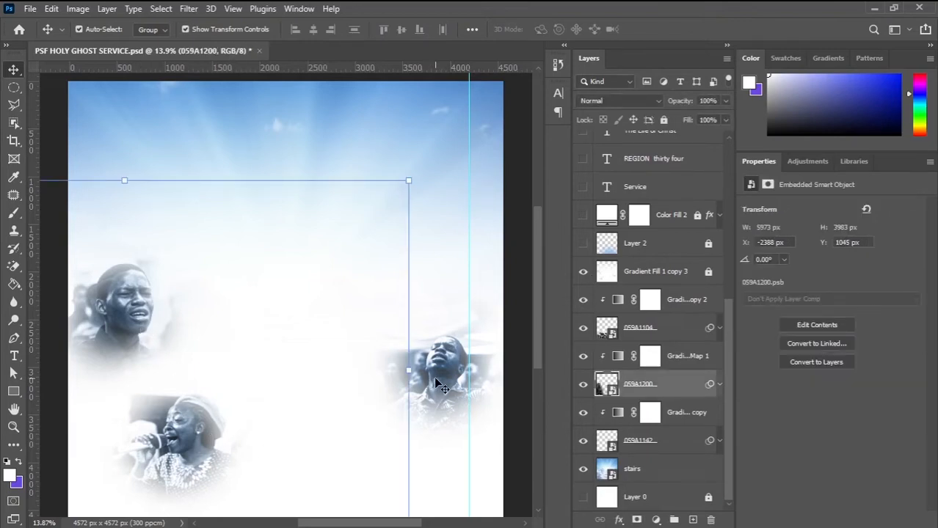
pyautogui.click(169, 452)
pyautogui.click(154, 464)
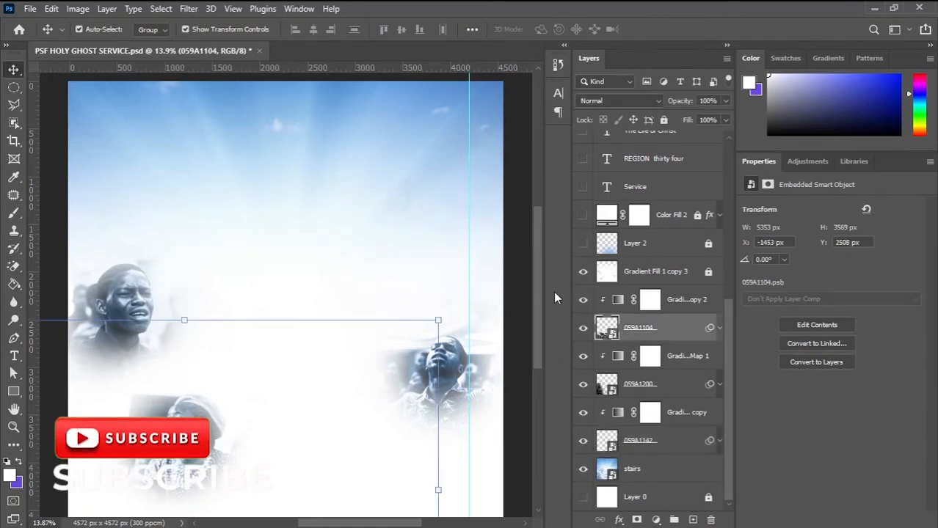
pyautogui.moveTo(537, 295); pyautogui.dragTo(537, 327)
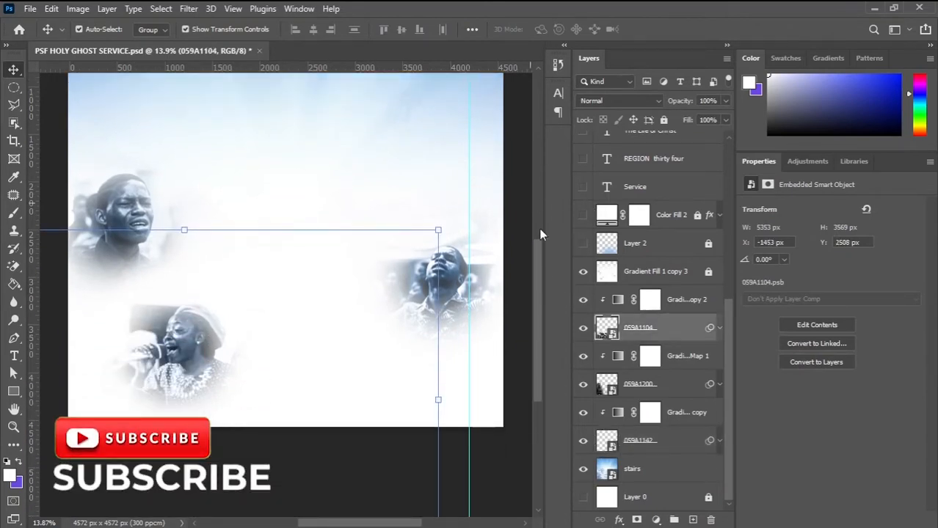
pyautogui.moveTo(536, 246); pyautogui.dragTo(533, 201)
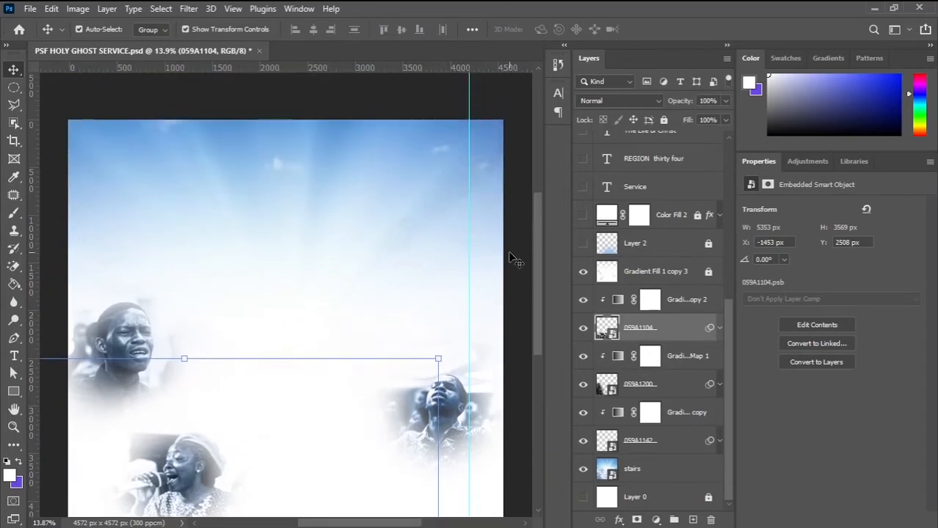
pyautogui.moveTo(535, 262); pyautogui.dragTo(533, 287)
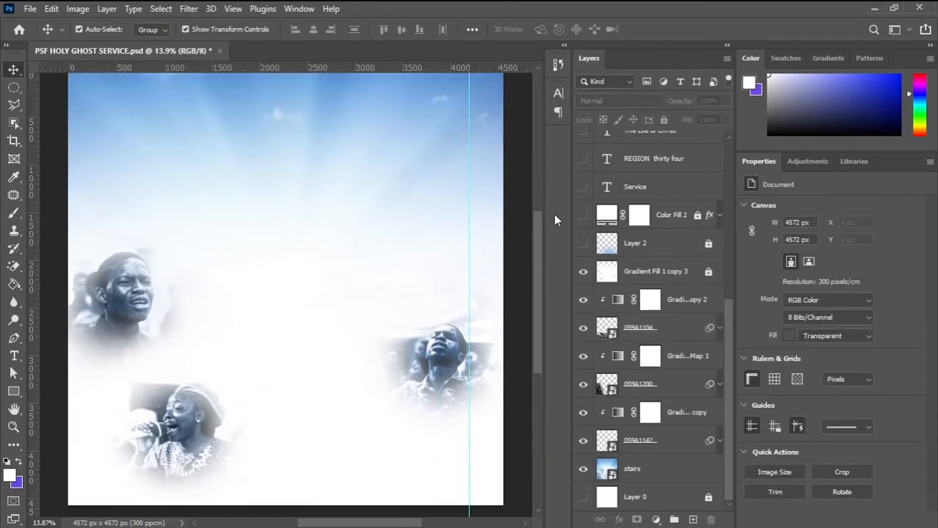
# Show Layer 2 and the Color Fill 2 layer above the white gradient fill
pyautogui.click(583, 243)
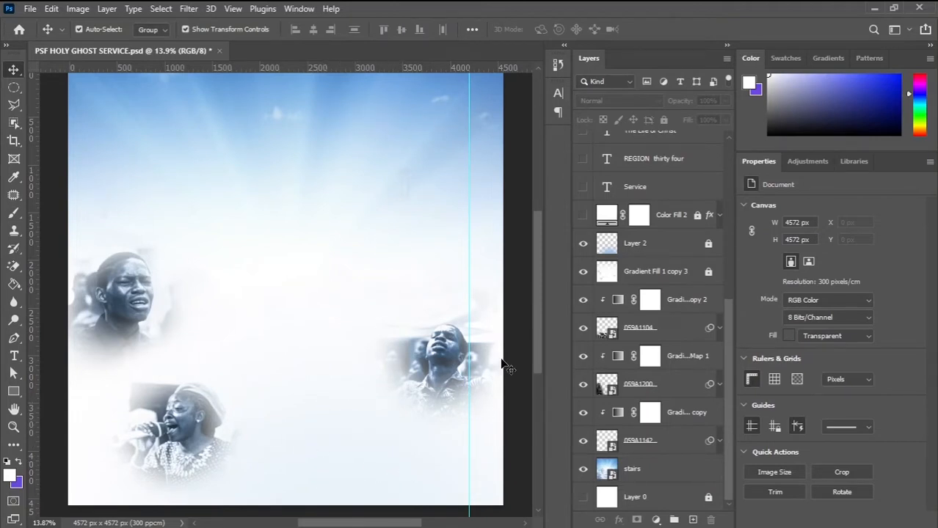
pyautogui.click(584, 217)
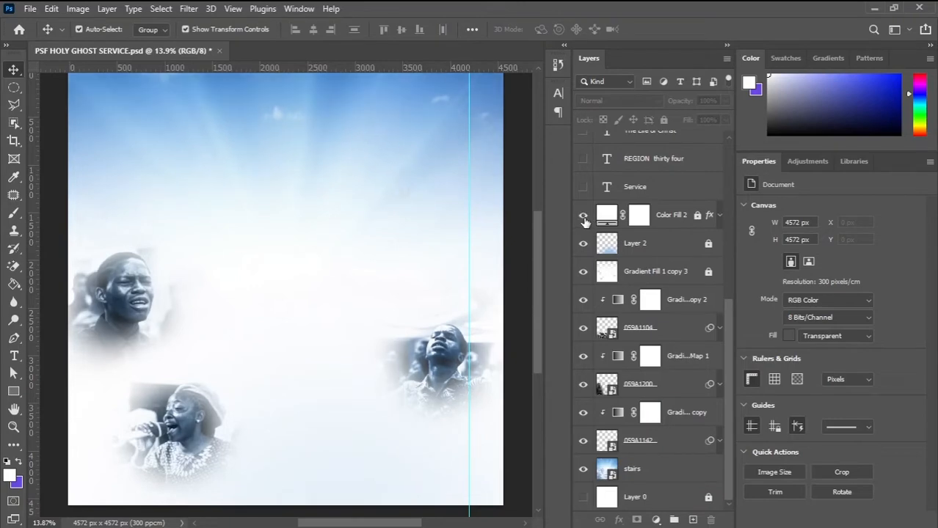
pyautogui.click(584, 217)
pyautogui.click(583, 217)
# Examine the fine diagonal line pattern of Color Fill 2 up close over the man's face
pyautogui.hotkey('ctrl', '+')
pyautogui.hotkey('ctrl', '+')
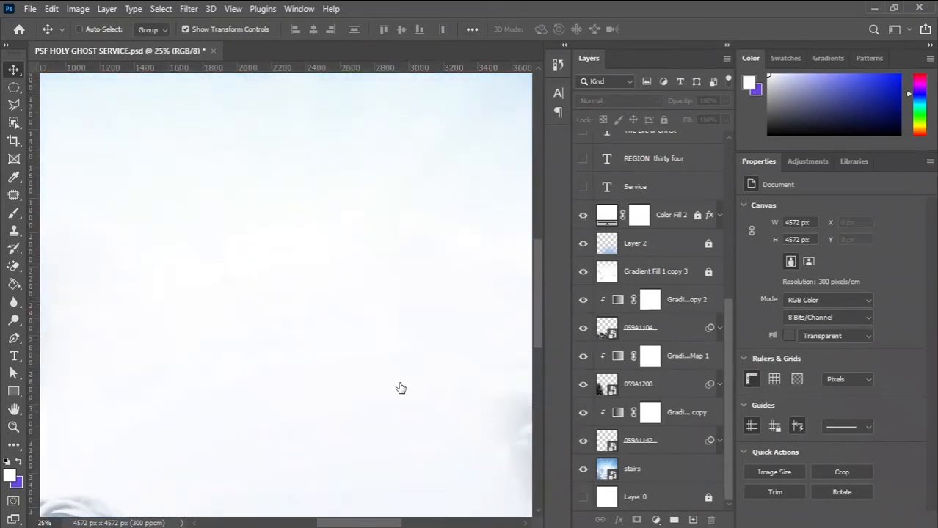
pyautogui.hotkey('ctrl', '+')
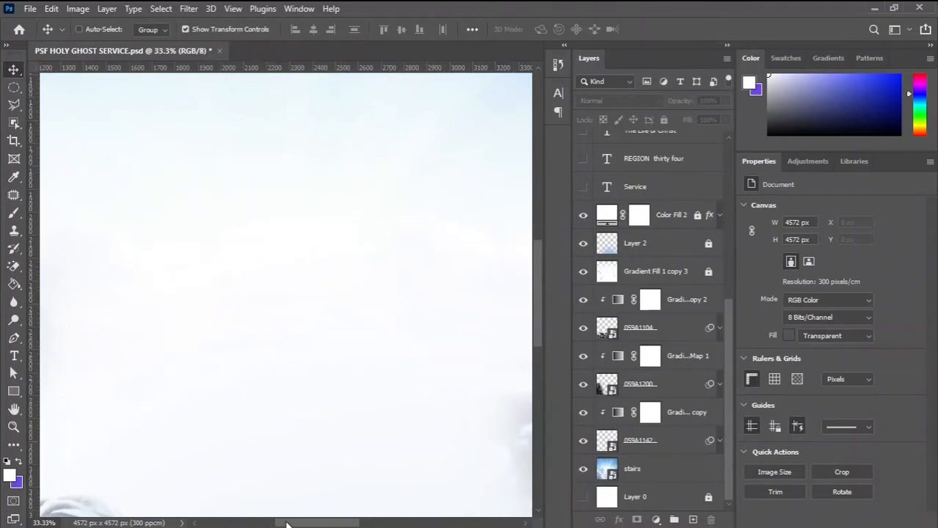
pyautogui.moveTo(286, 525); pyautogui.dragTo(235, 519)
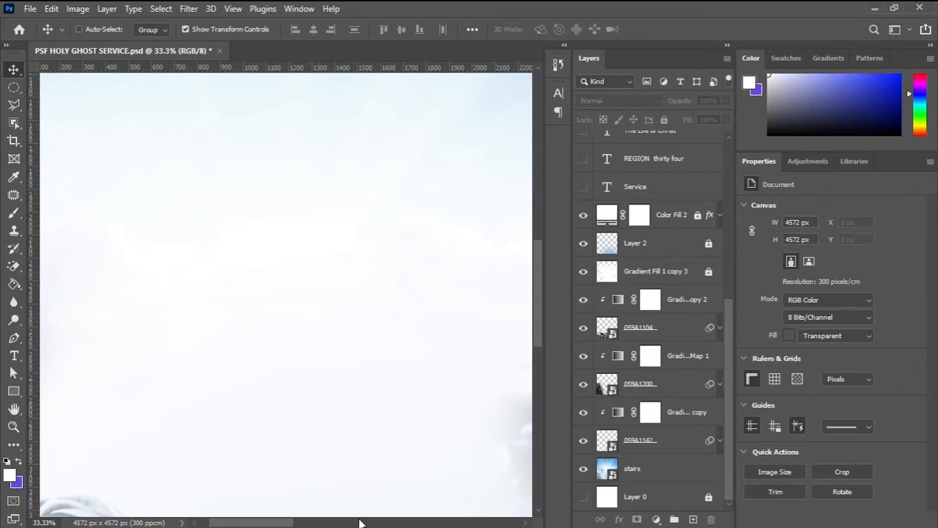
pyautogui.hotkey('ctrl', '-')
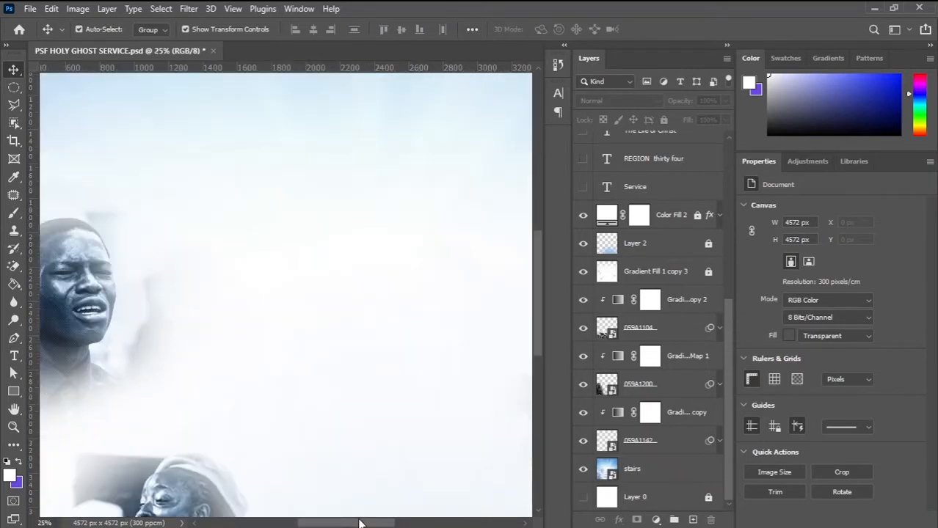
pyautogui.press('z')
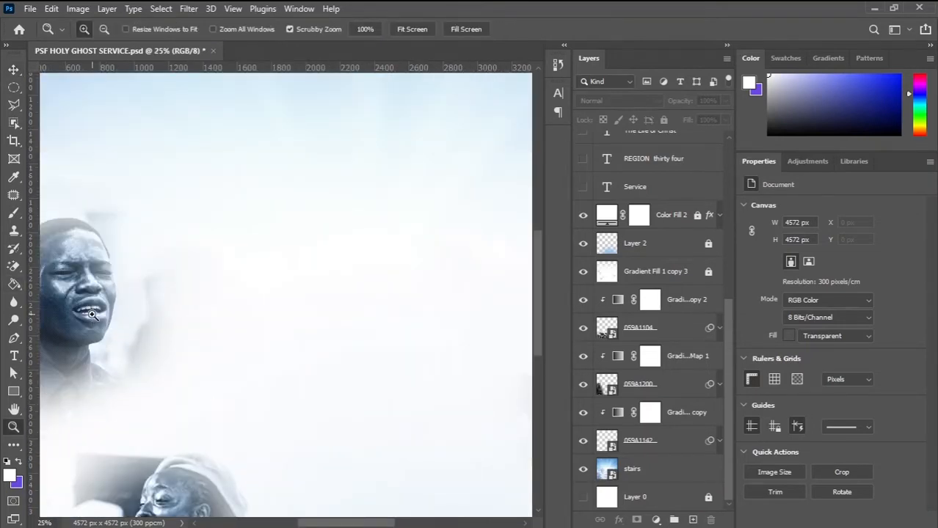
pyautogui.click(88, 313)
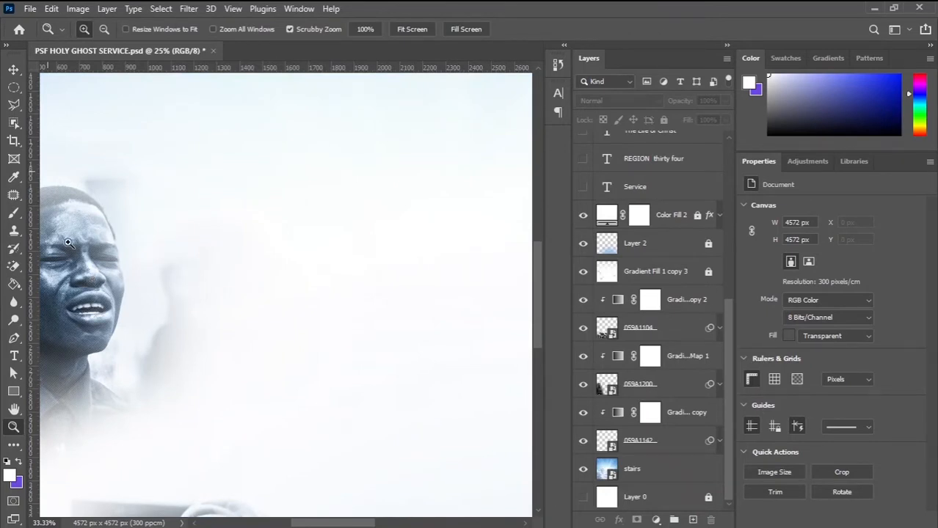
pyautogui.click(110, 290)
pyautogui.click(125, 282)
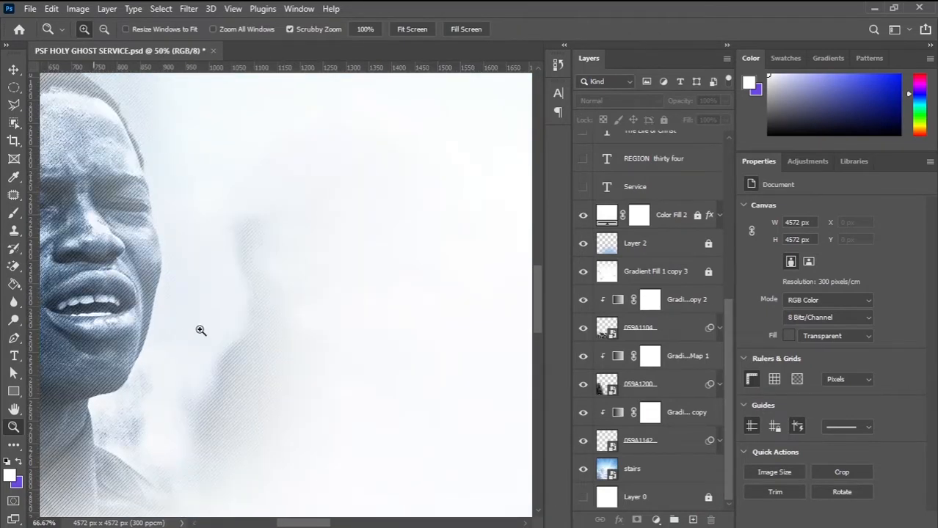
pyautogui.moveTo(200, 329); pyautogui.dragTo(200, 330)
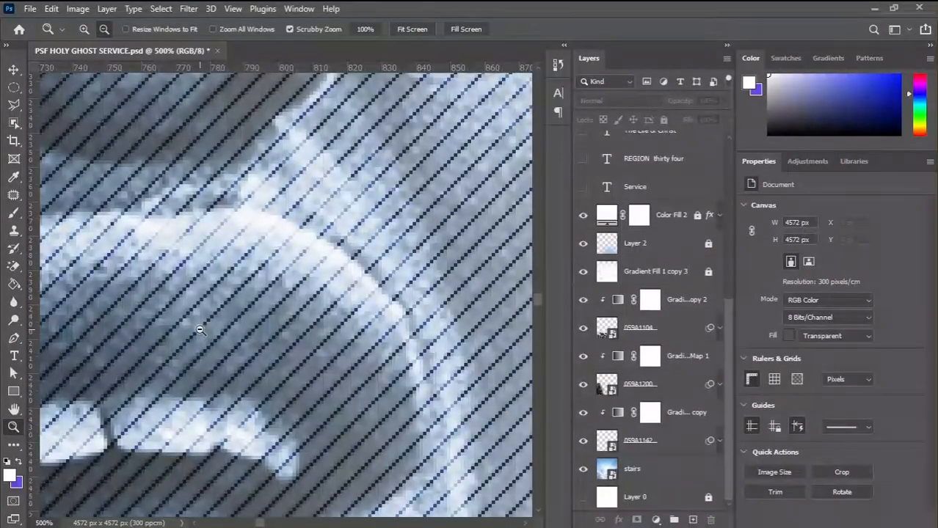
pyautogui.moveTo(200, 330); pyautogui.dragTo(211, 330)
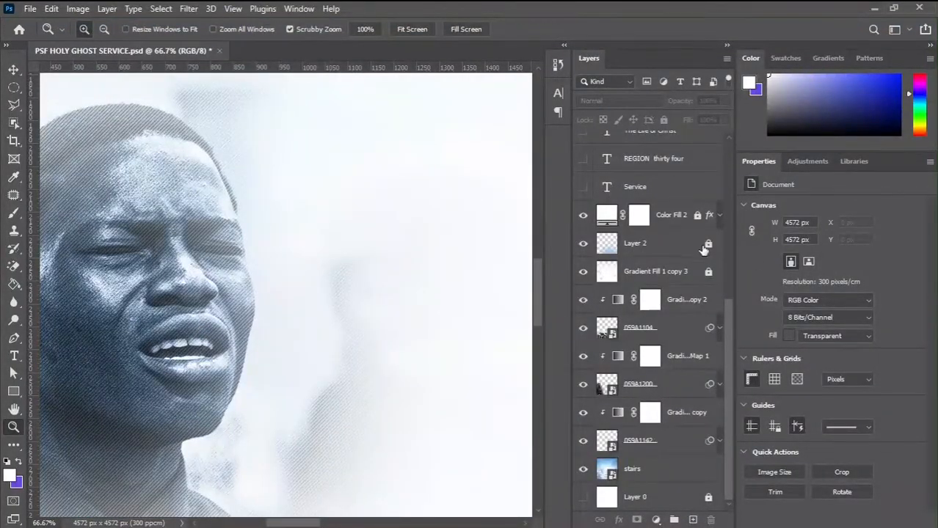
# Unlock the Color Fill 2 layer, preview its pattern at 100% opacity, and set the opacity to 70%
pyautogui.click(698, 218)
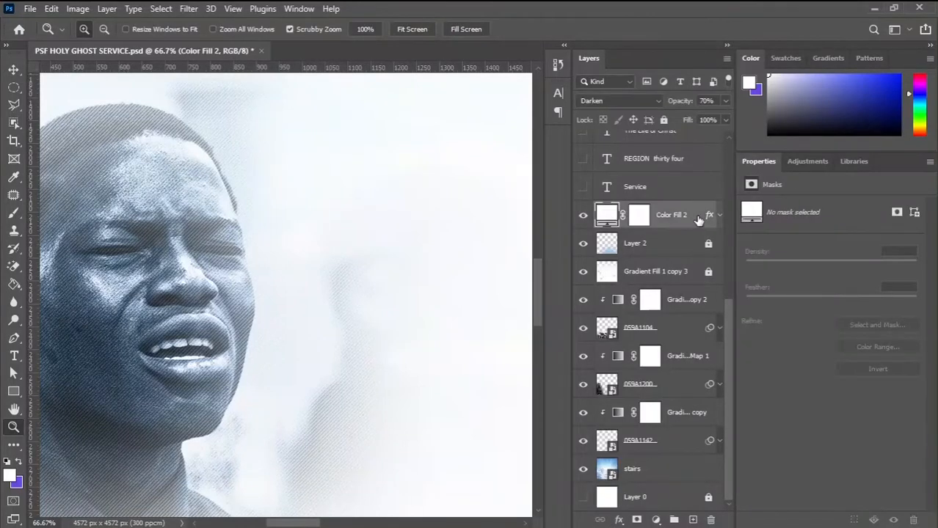
pyautogui.click(724, 103)
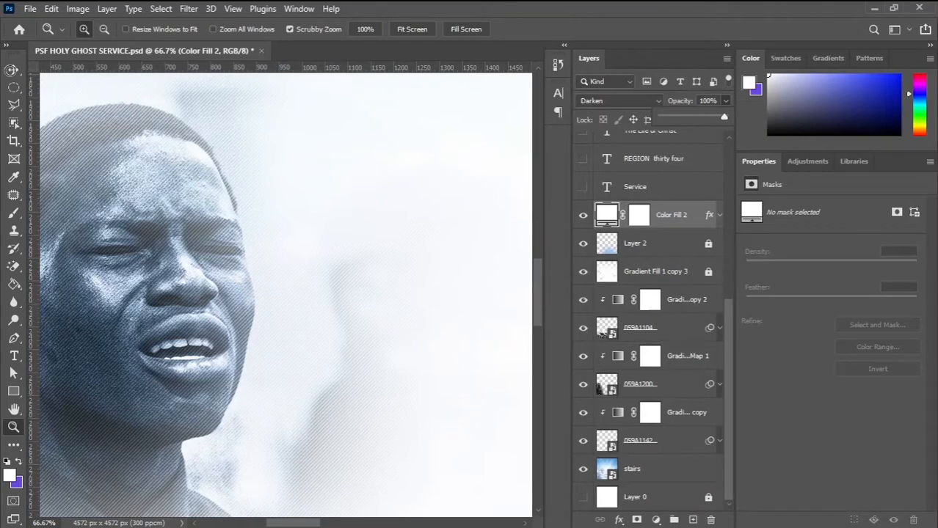
pyautogui.click(12, 69)
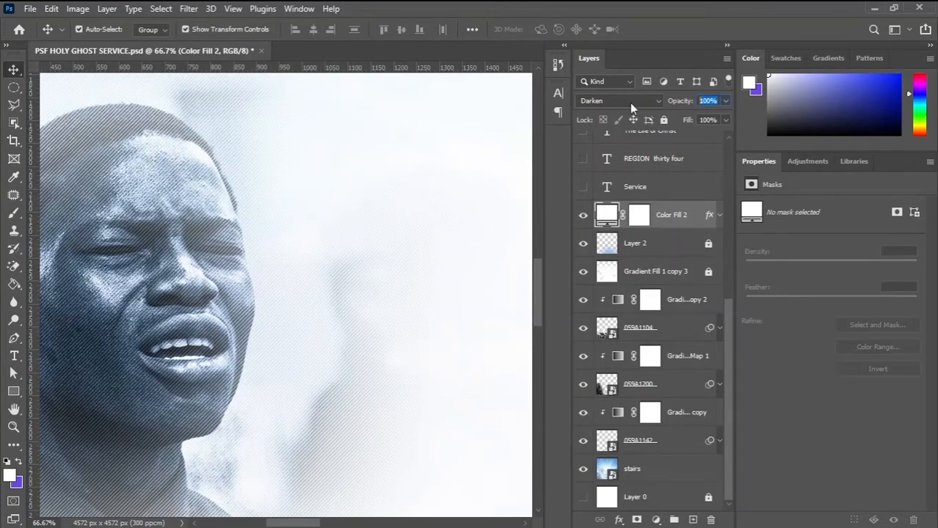
pyautogui.press('BackSpace')
pyautogui.write('70')
pyautogui.press('Return')
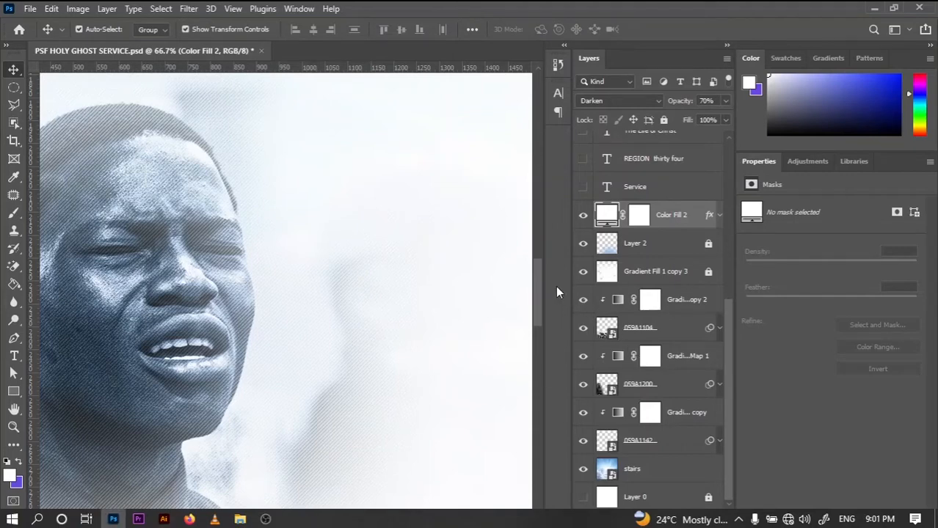
pyautogui.moveTo(540, 284); pyautogui.dragTo(534, 302)
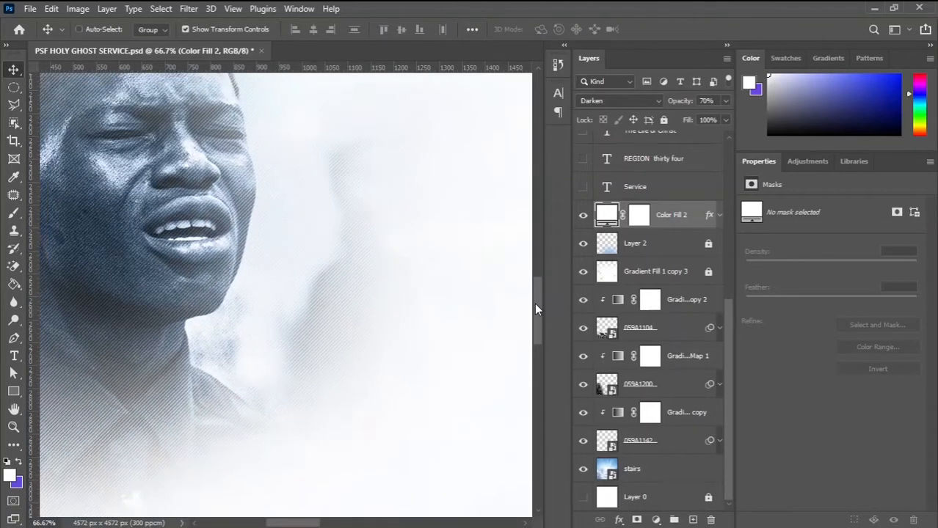
pyautogui.hotkey('ctrl', '0')
pyautogui.keyDown('ctrl'); pyautogui.click(668, 222); pyautogui.keyUp('ctrl')
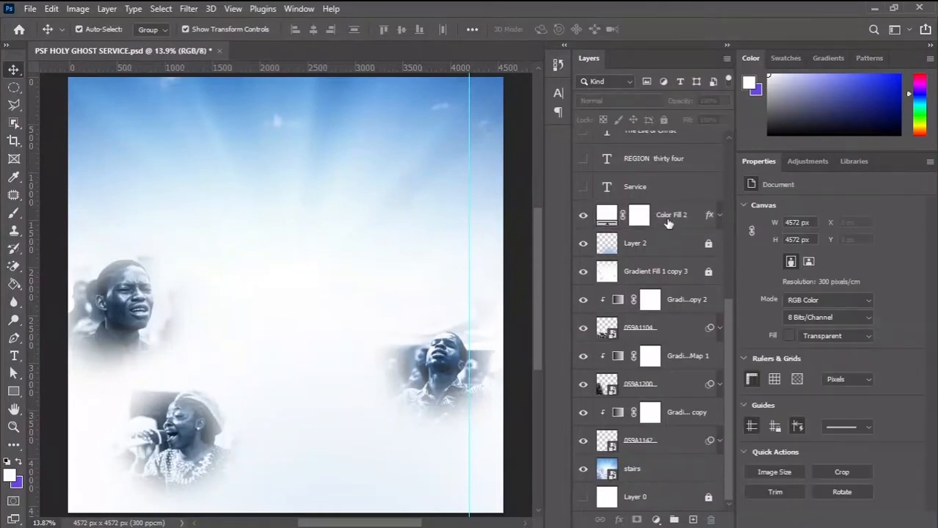
# Show the Service and REGION thirty four text layers and inspect the character settings of each
pyautogui.scroll(3, 727, 243)
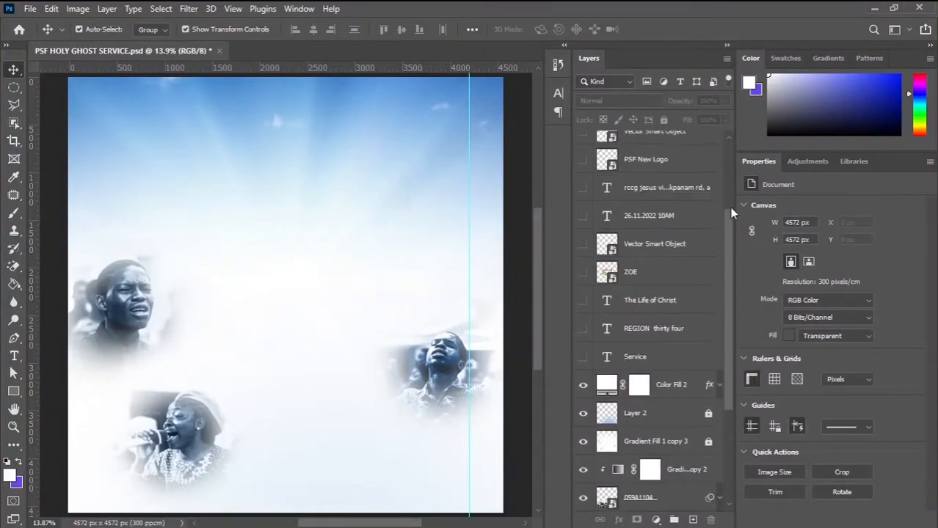
pyautogui.scroll(1, 732, 213)
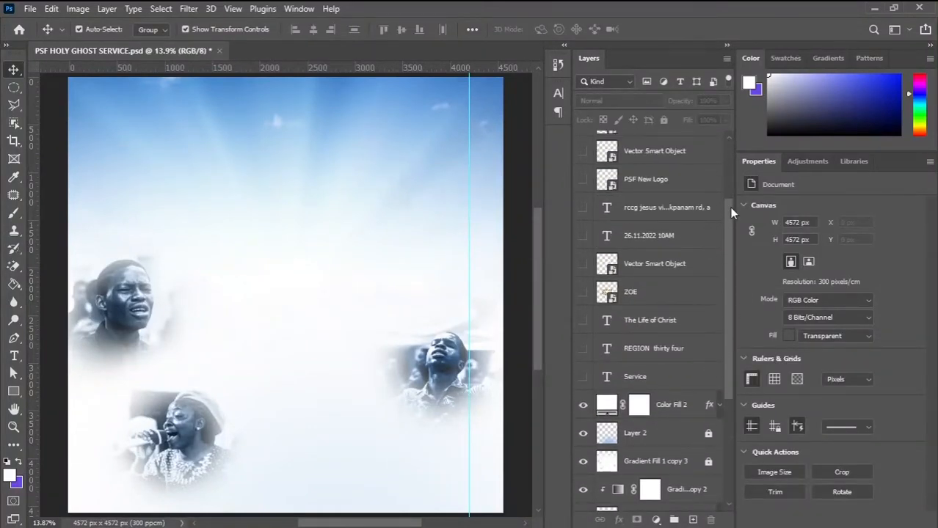
pyautogui.click(582, 379)
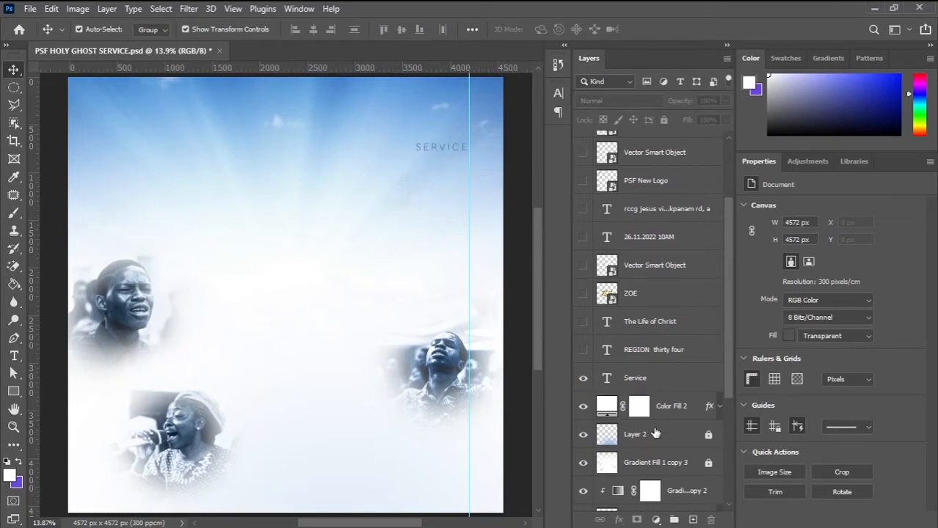
pyautogui.click(680, 378)
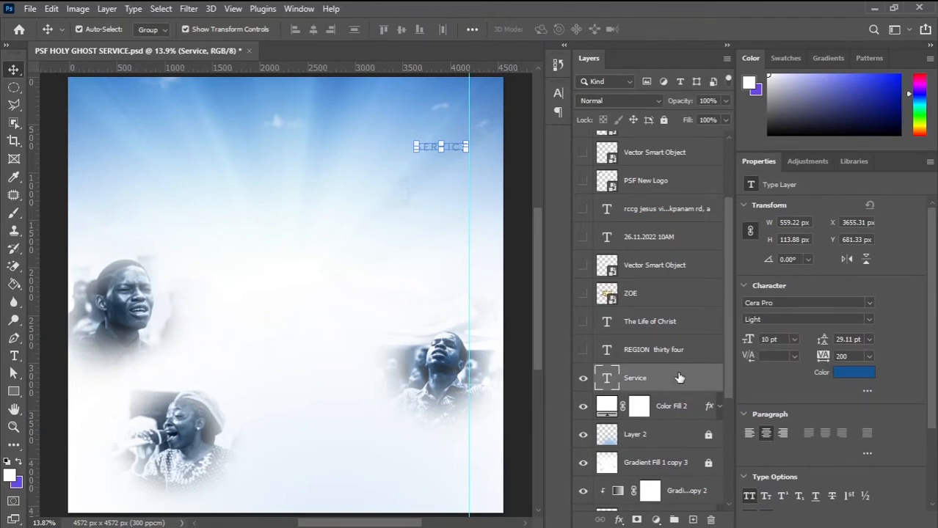
pyautogui.click(583, 351)
pyautogui.click(582, 351)
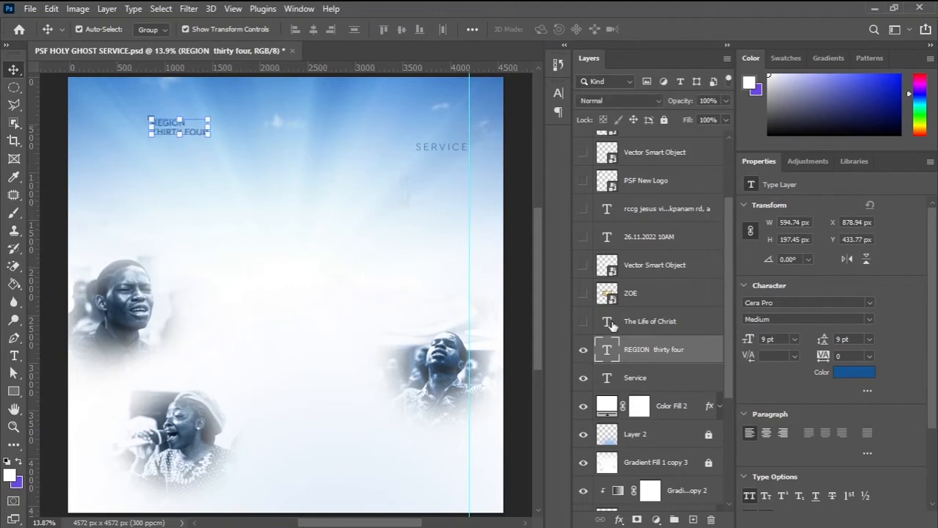
# Show The Life of Christ text layer, inspect its font settings, and show and select the Vector Smart Object above ZOE
pyautogui.click(582, 322)
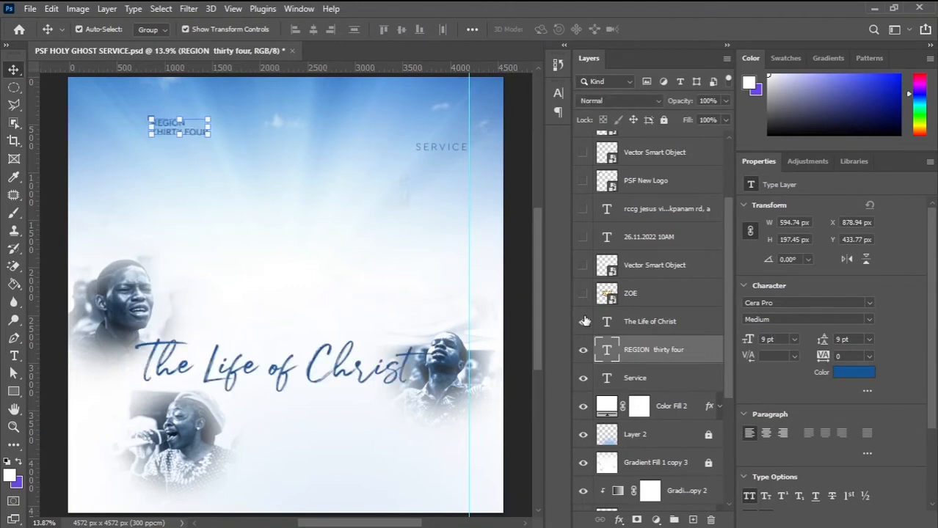
pyautogui.click(690, 331)
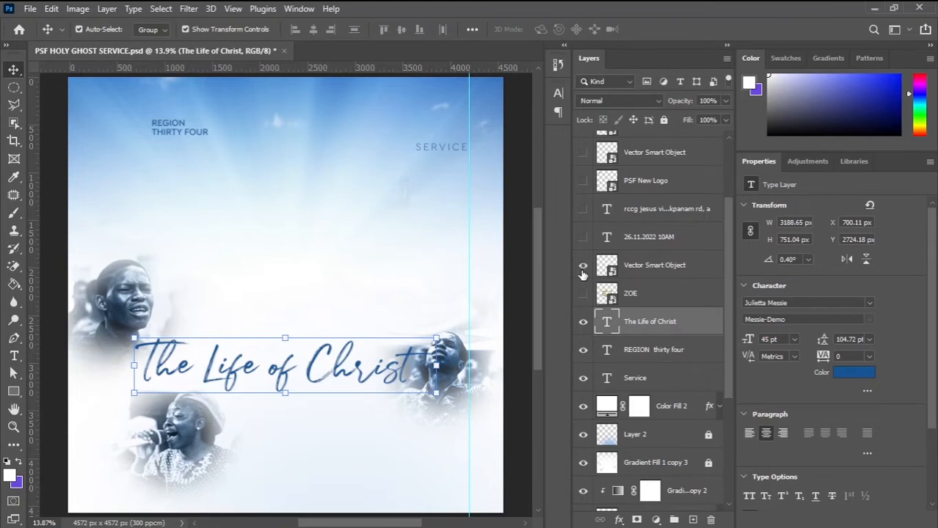
pyautogui.click(635, 267)
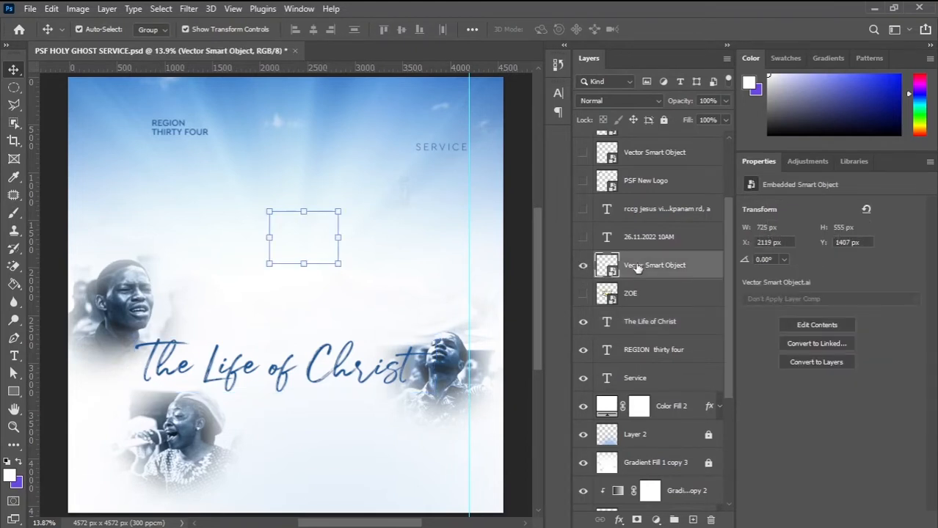
# Show both dove Vector Smart Object layers and the PSF New Logo layer beside the REGION THIRTY FOUR text
pyautogui.click(583, 265)
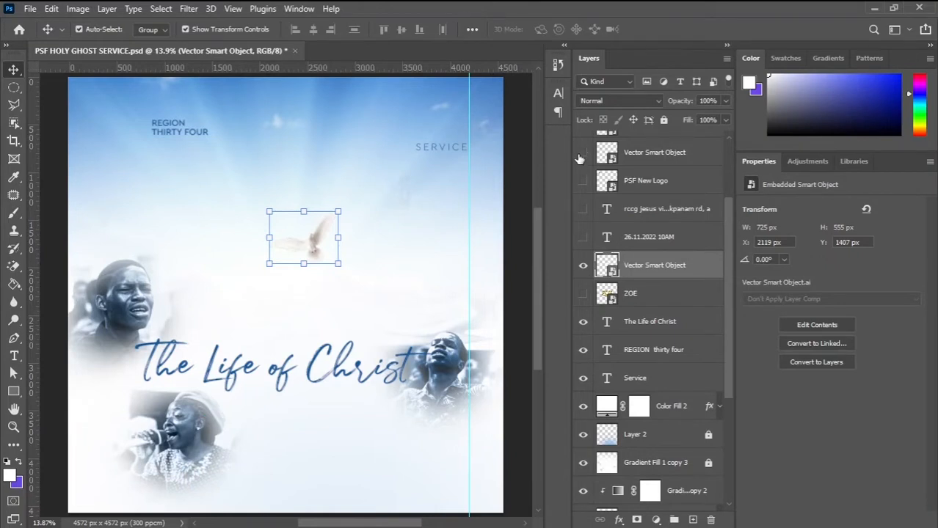
pyautogui.click(522, 162)
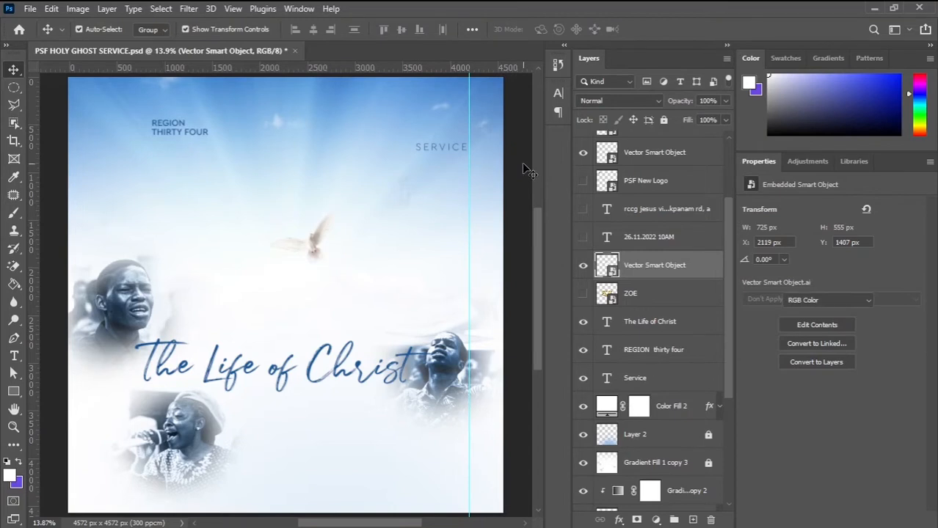
pyautogui.click(582, 154)
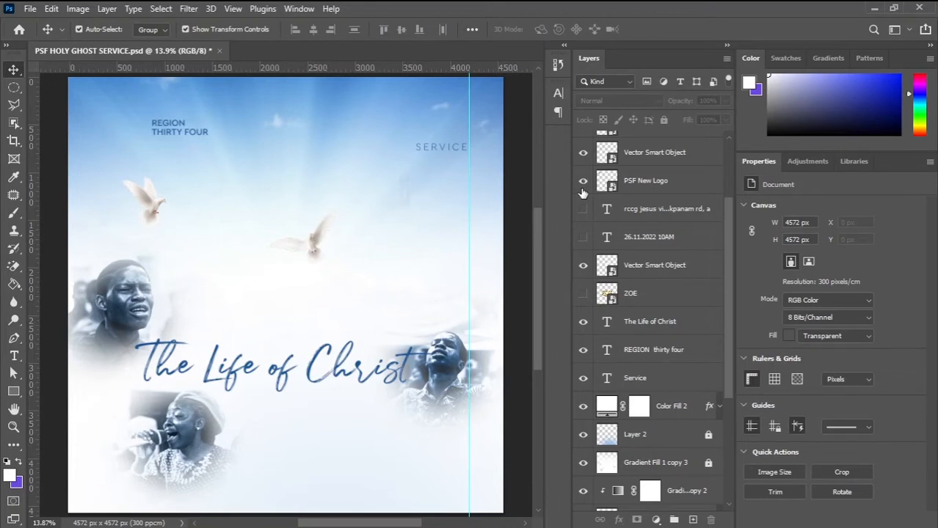
pyautogui.click(582, 192)
pyautogui.moveTo(538, 295); pyautogui.dragTo(537, 275)
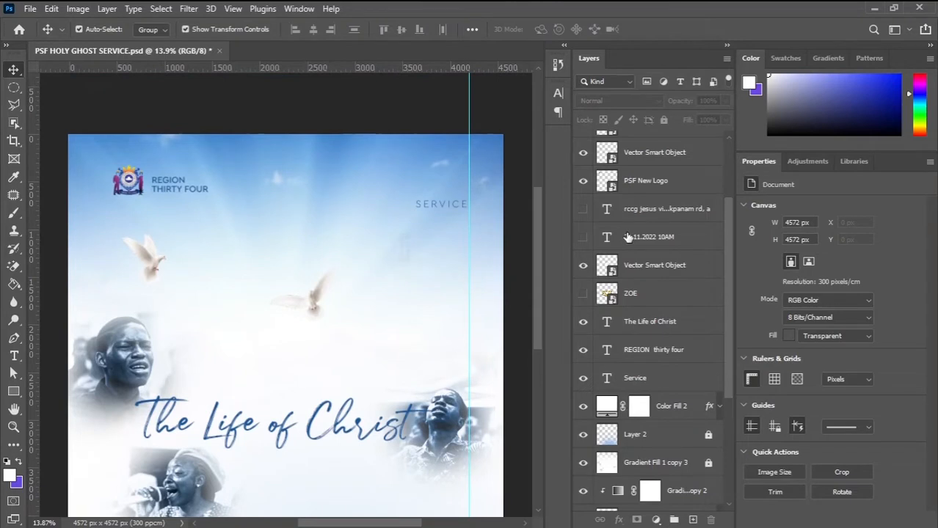
# Show the Clouds 2 and ZOE layers, switching Clouds 2 off and on to compare its effect over the ZOE title
pyautogui.moveTo(725, 240); pyautogui.dragTo(727, 220)
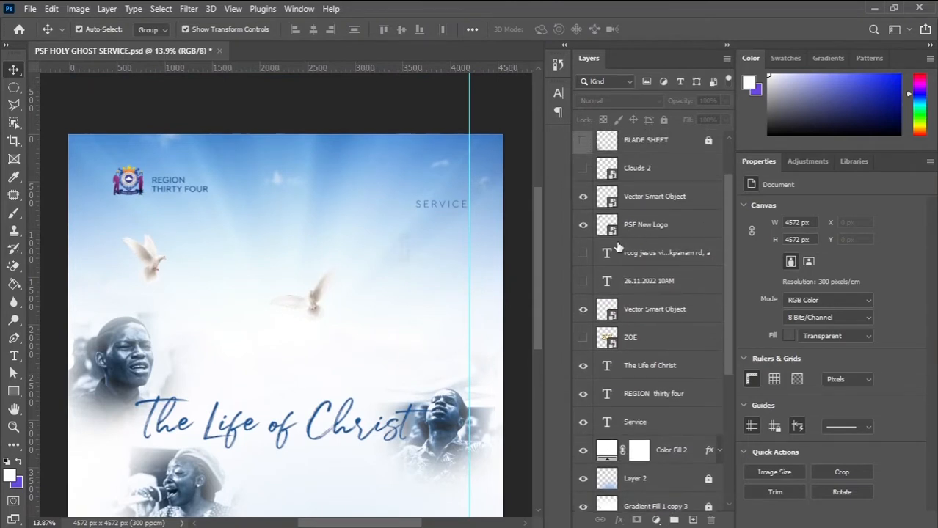
pyautogui.click(577, 173)
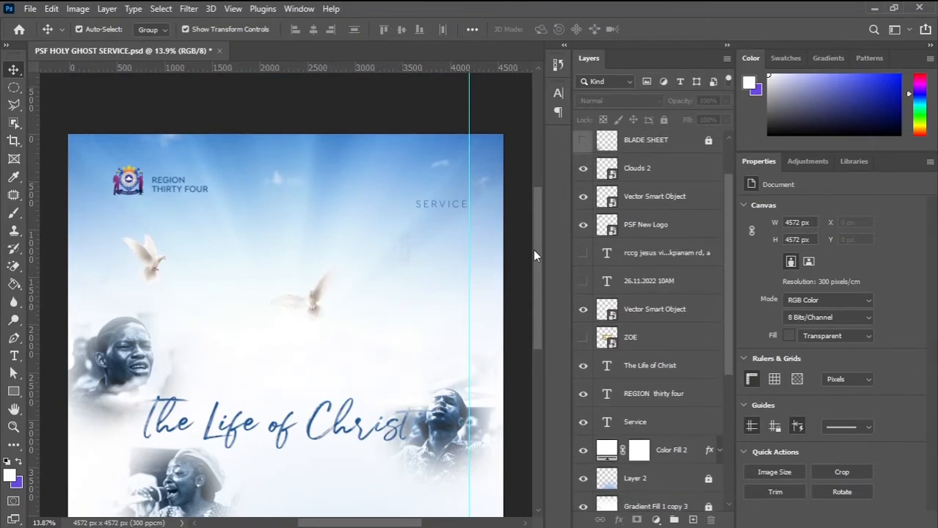
pyautogui.click(583, 338)
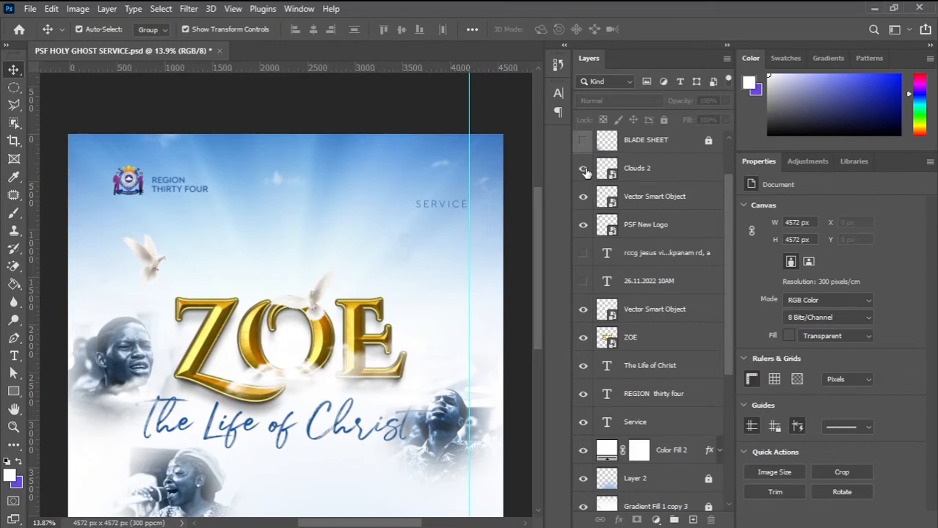
pyautogui.click(585, 173)
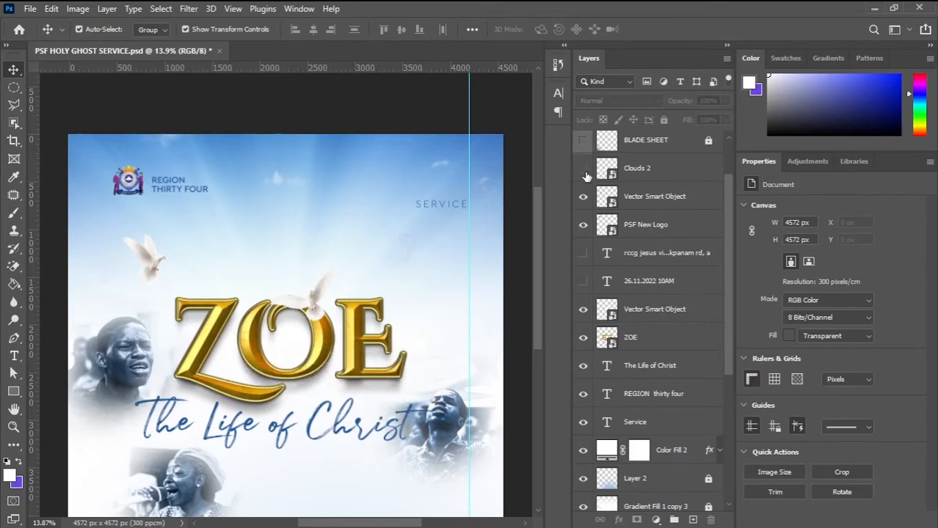
pyautogui.click(583, 171)
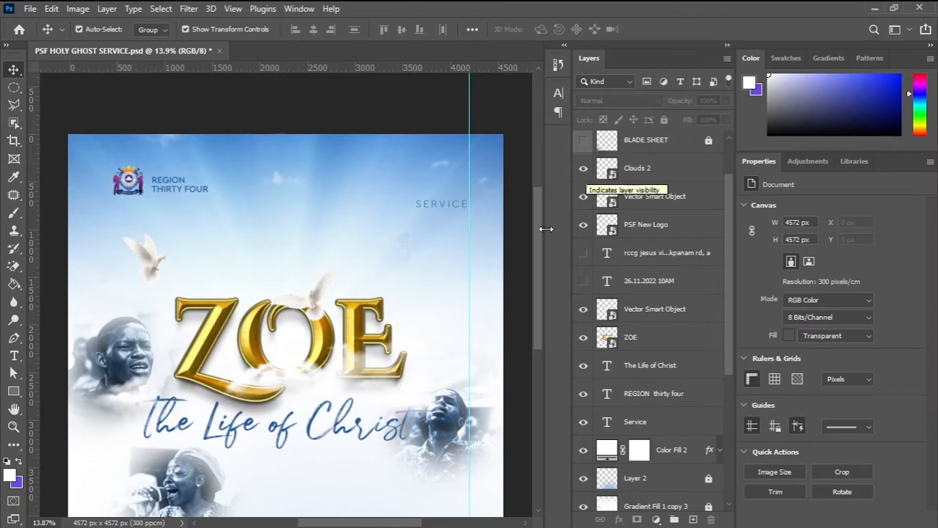
pyautogui.scroll(-2, 530, 257)
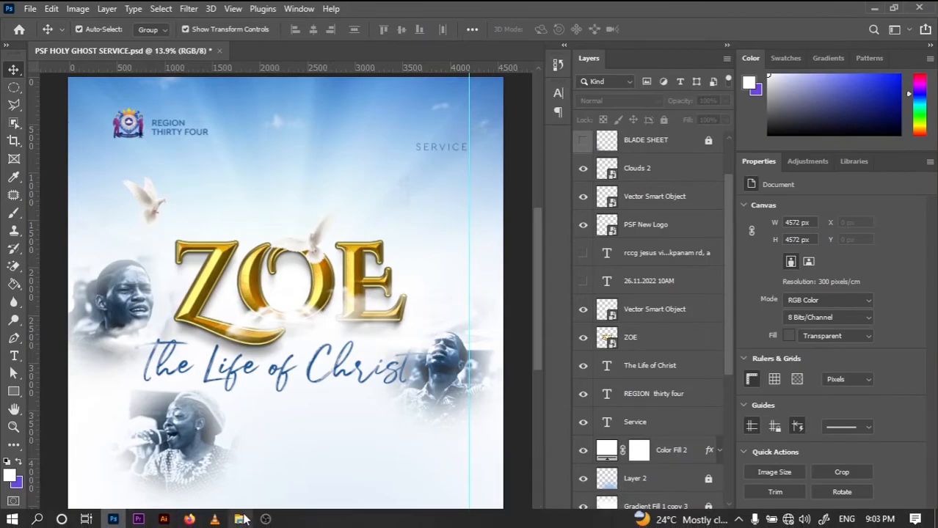
# Switch to File Explorer, open the white-pigeons-set archive from the PROJECTS folder, and view 32634.jpg to examine the source doves
pyautogui.click(241, 519)
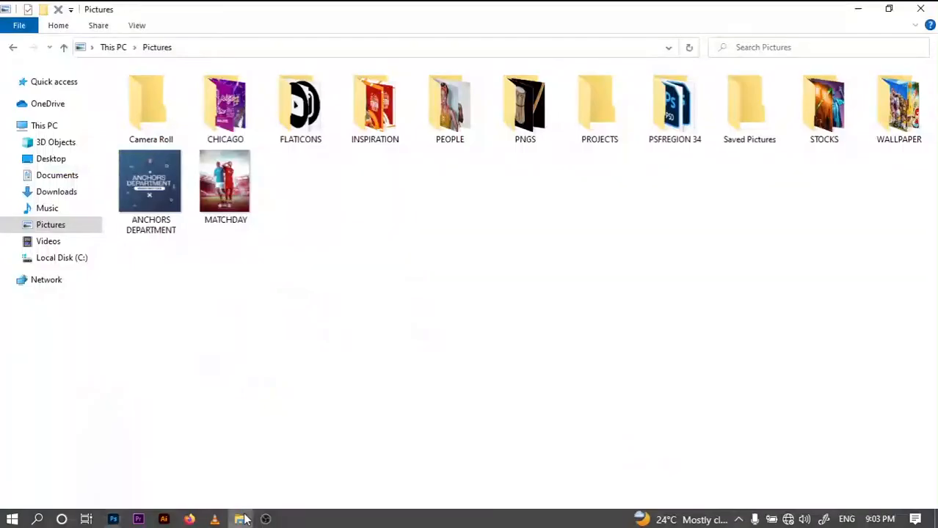
pyautogui.doubleClick(591, 103)
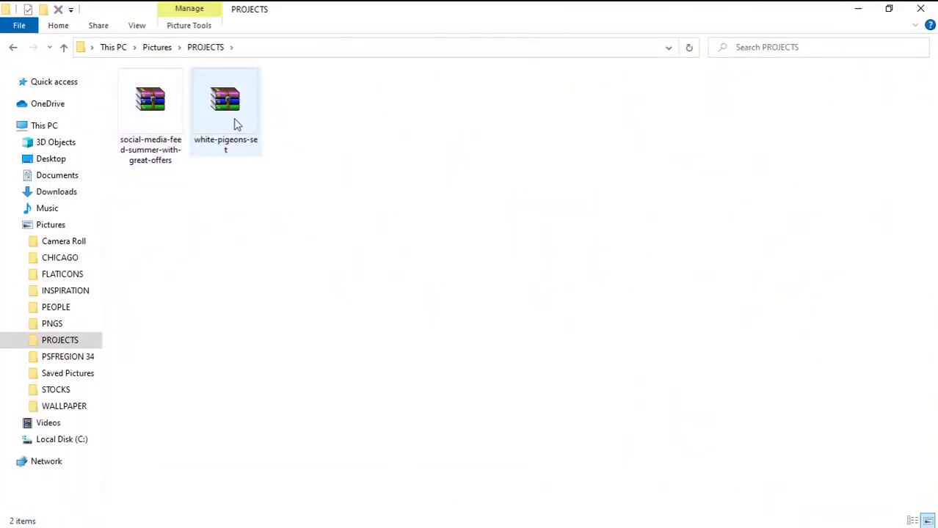
pyautogui.click(215, 125)
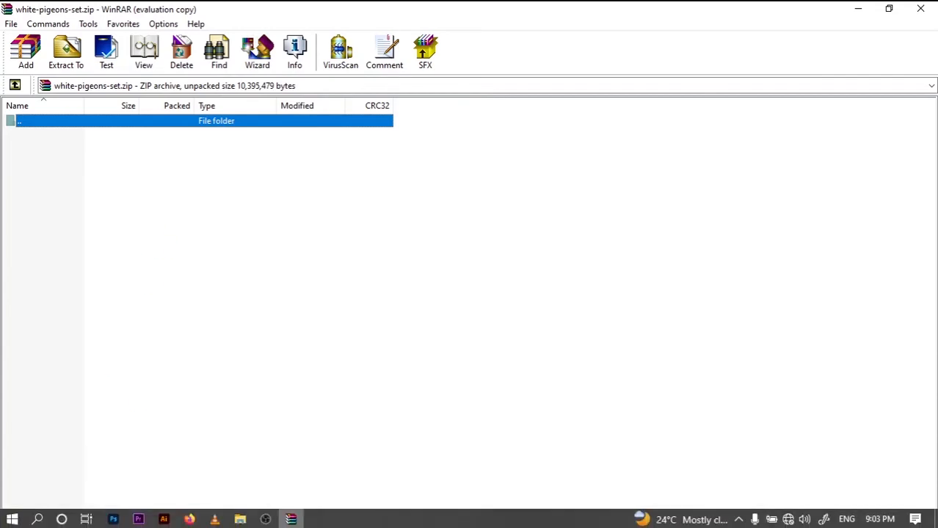
pyautogui.moveTo(290, 519)
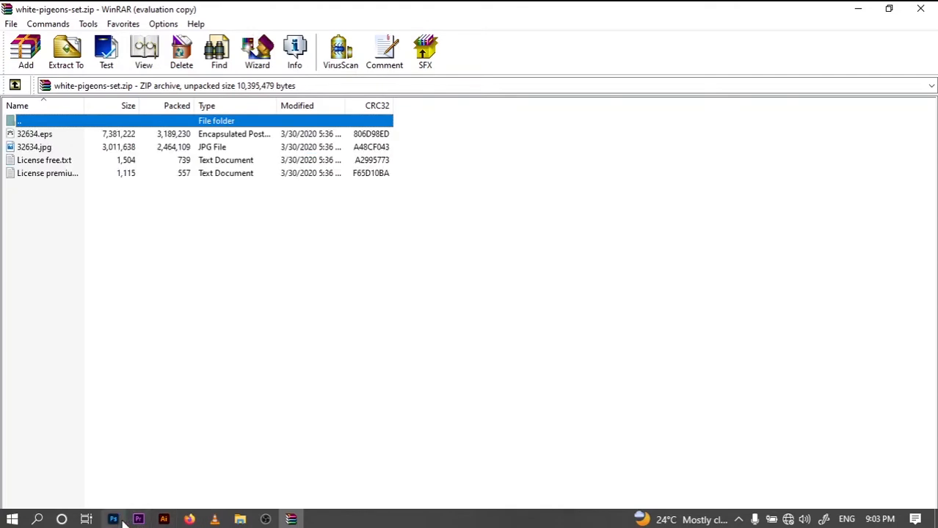
pyautogui.moveTo(113, 519)
pyautogui.doubleClick(84, 147)
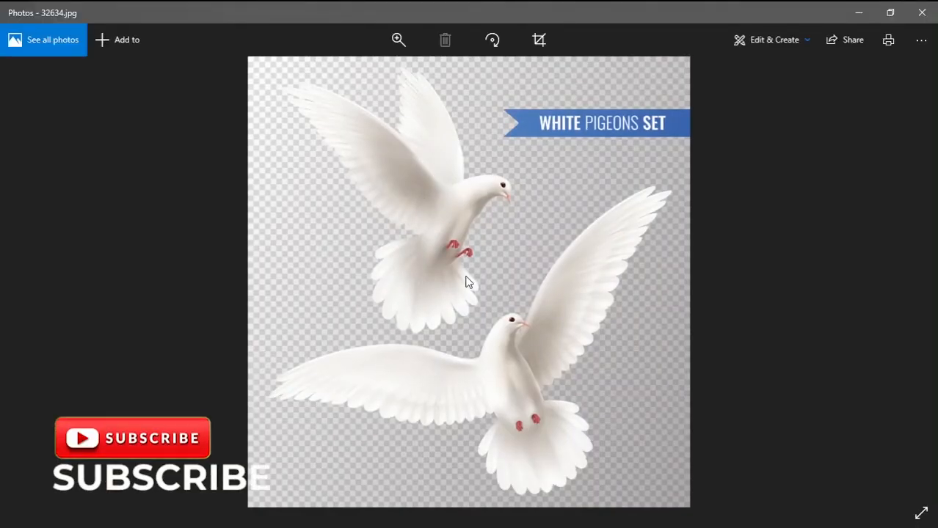
pyautogui.click(921, 12)
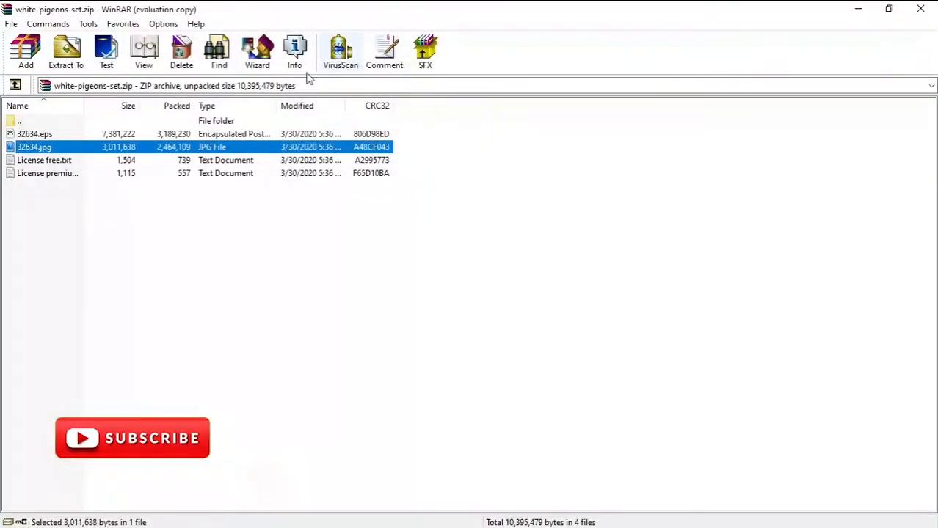
# Point out the 32634.eps vector file inside the white-pigeons-set archive and return to Photoshop
pyautogui.click(857, 11)
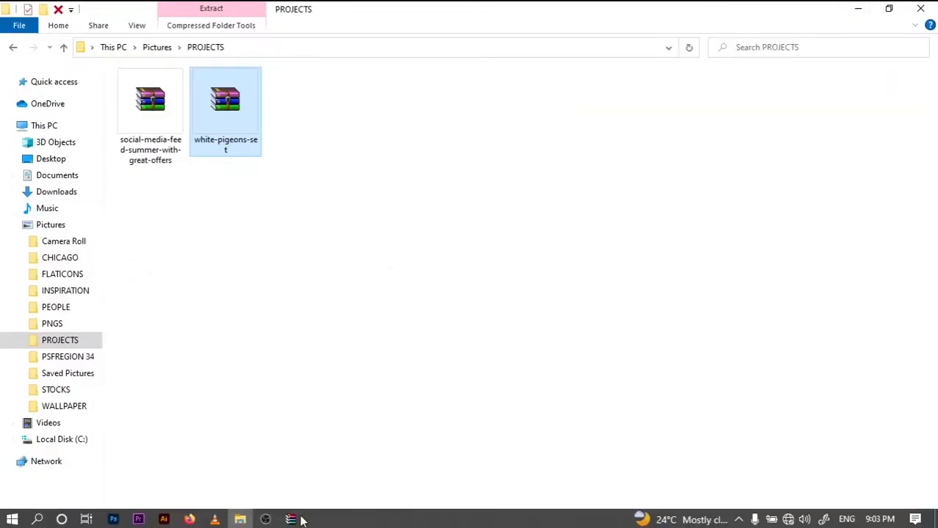
pyautogui.click(299, 520)
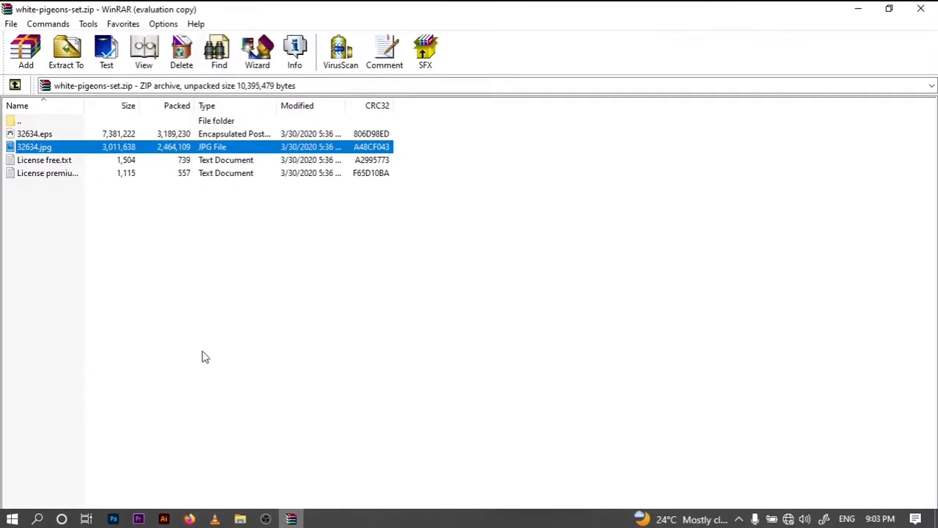
pyautogui.rightClick(42, 138)
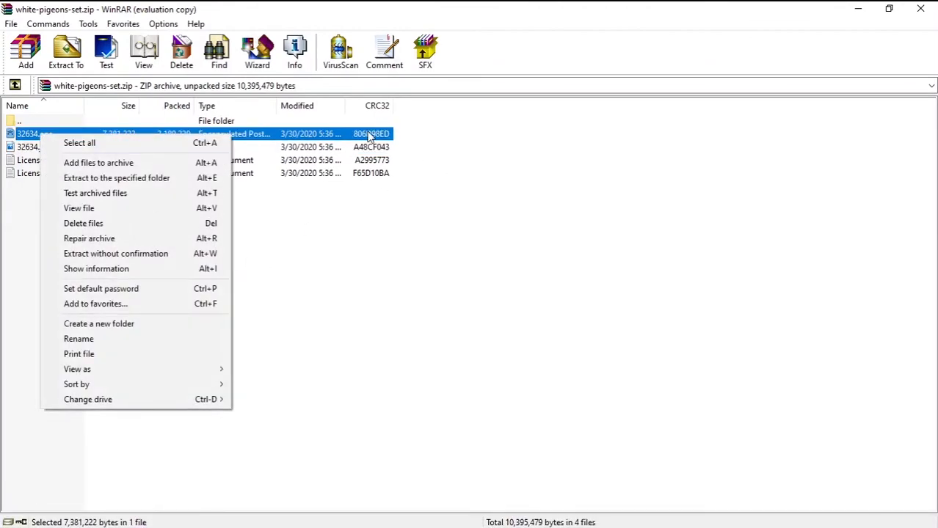
pyautogui.moveTo(189, 522)
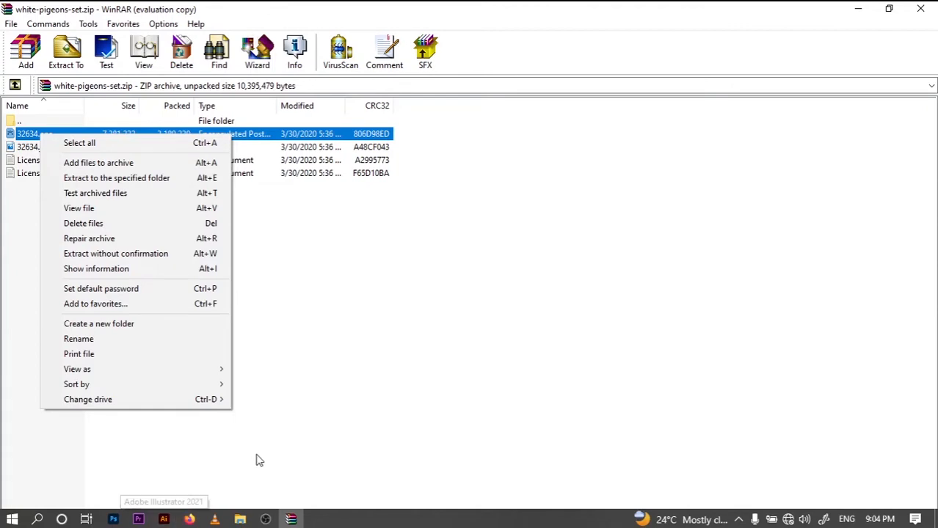
pyautogui.click(342, 363)
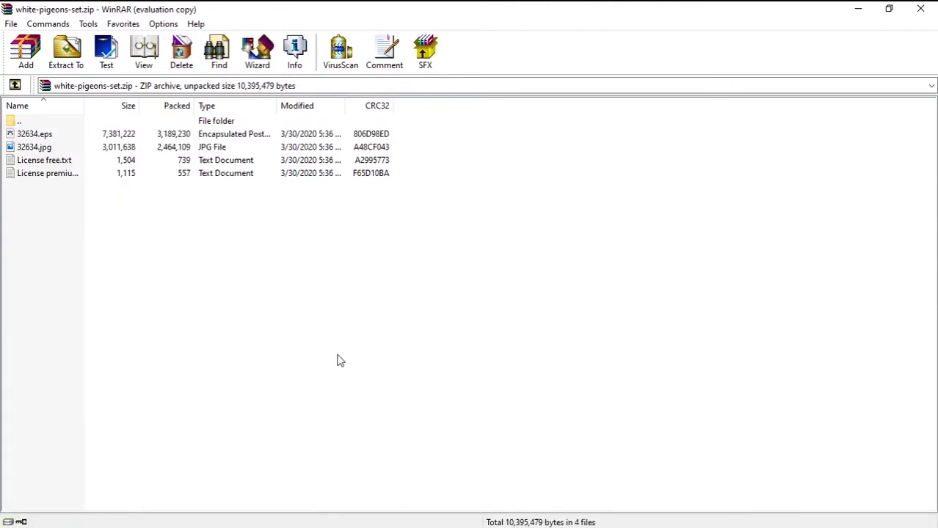
pyautogui.click(164, 136)
pyautogui.doubleClick(164, 137)
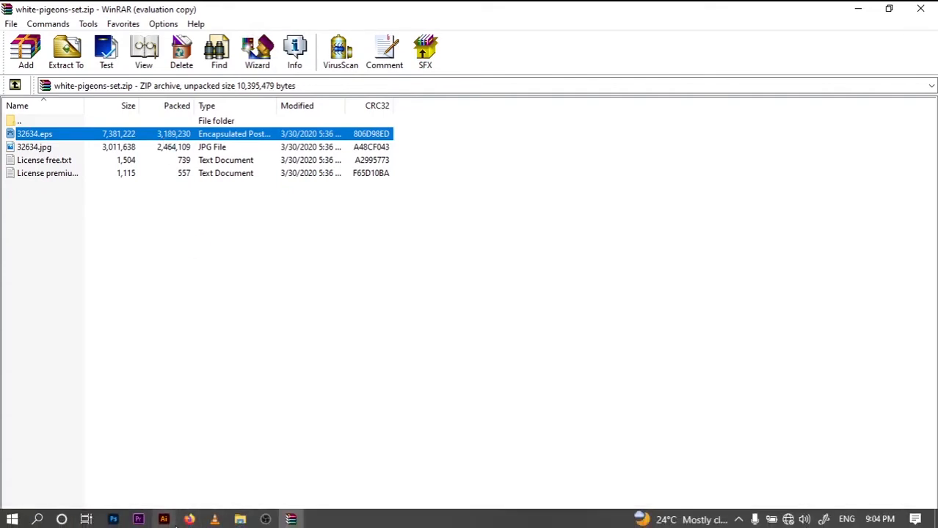
pyautogui.click(862, 7)
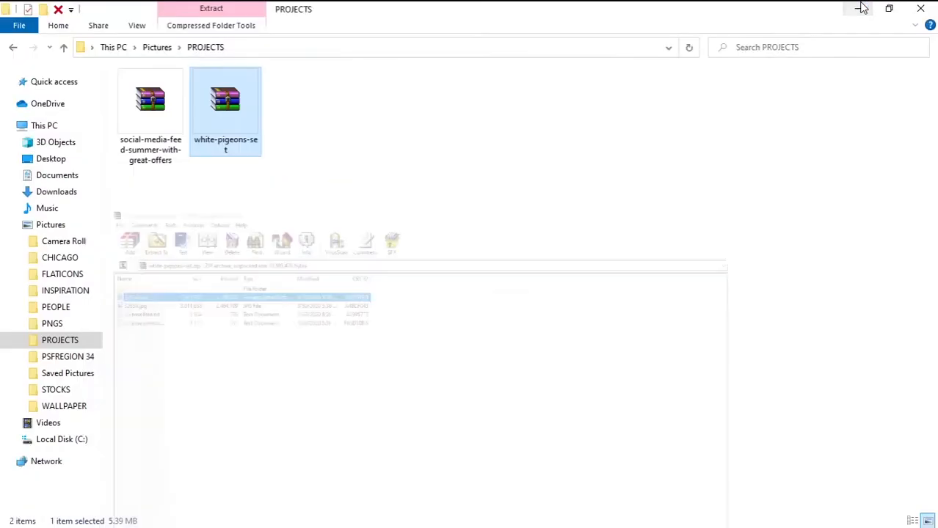
pyautogui.click(857, 9)
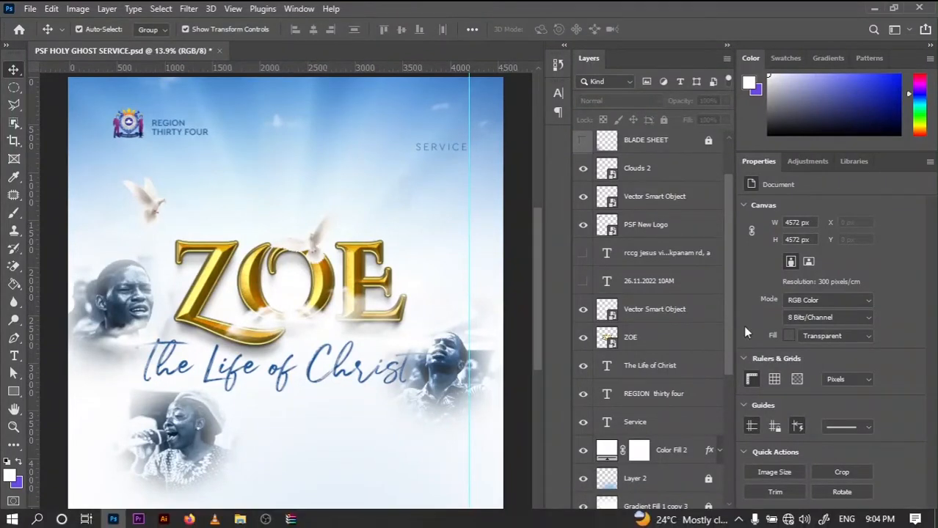
# Compare the flyer with the ZOE layer hidden and shown, and show the HOLY GHOST text layer above SERVICE
pyautogui.click(380, 382)
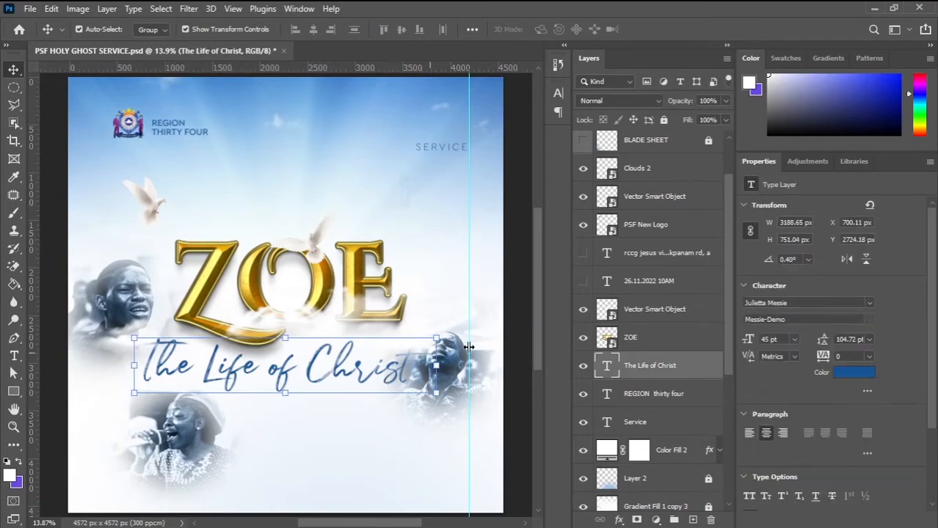
pyautogui.click(583, 340)
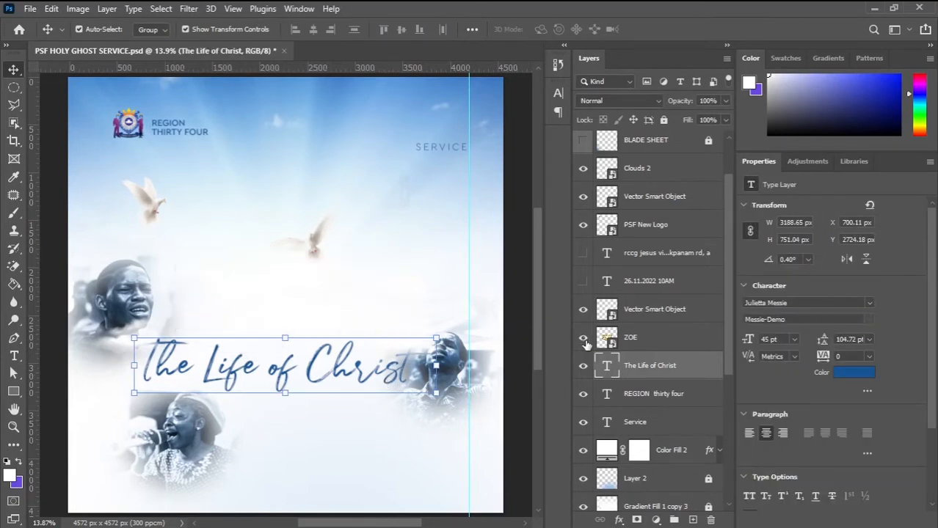
pyautogui.click(584, 339)
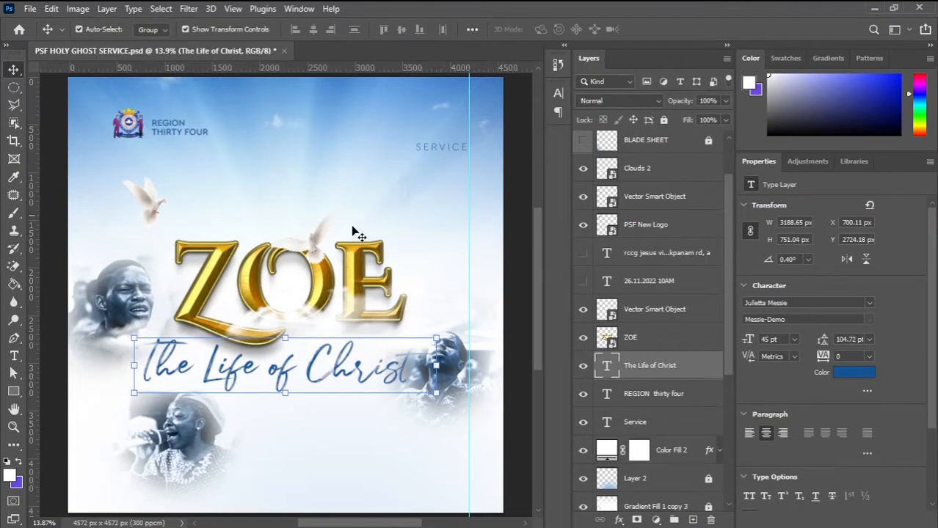
pyautogui.moveTo(292, 521)
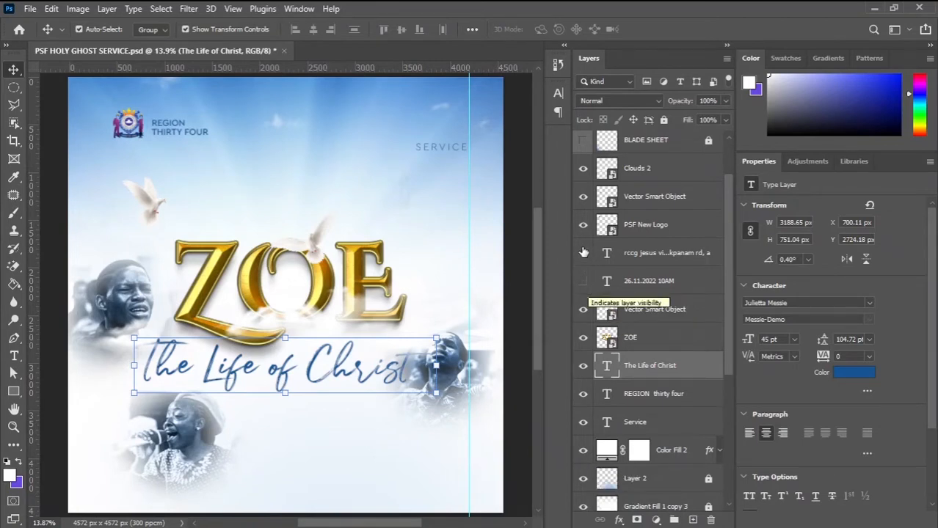
pyautogui.scroll(3, 725, 203)
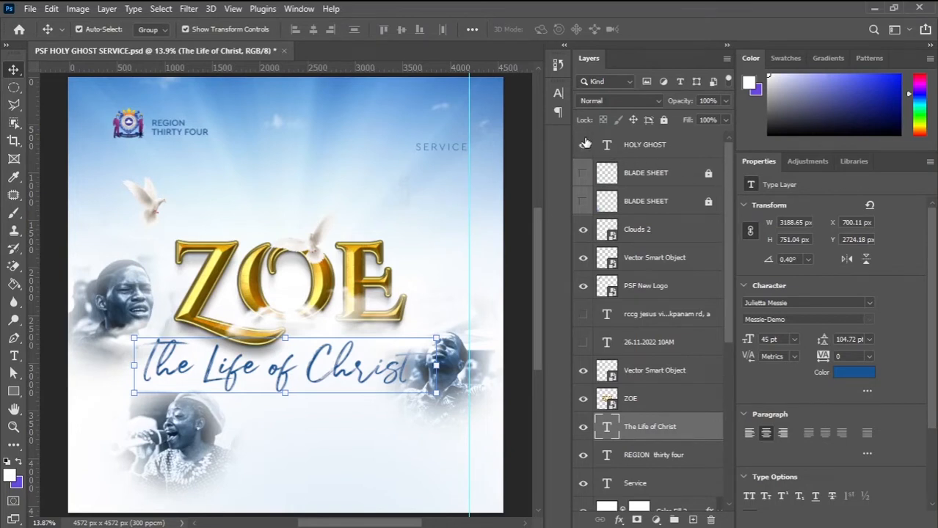
pyautogui.click(583, 145)
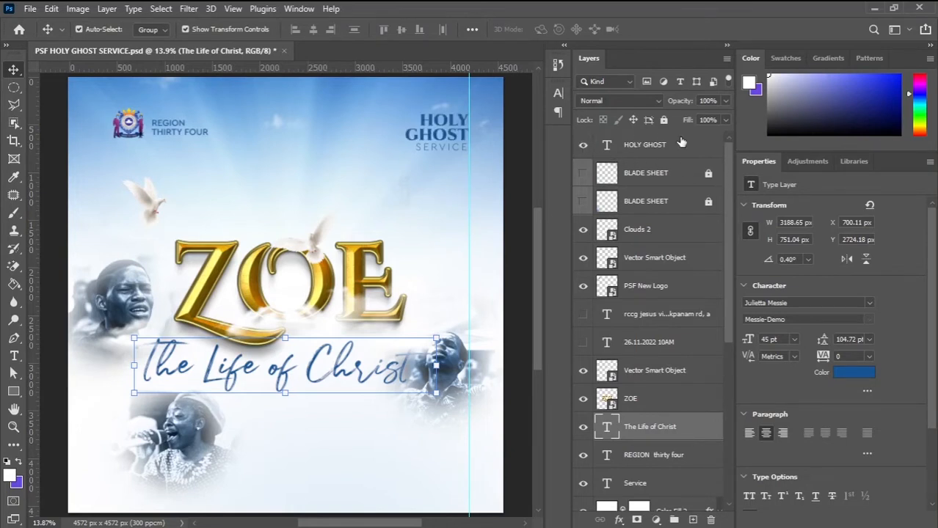
pyautogui.click(835, 306)
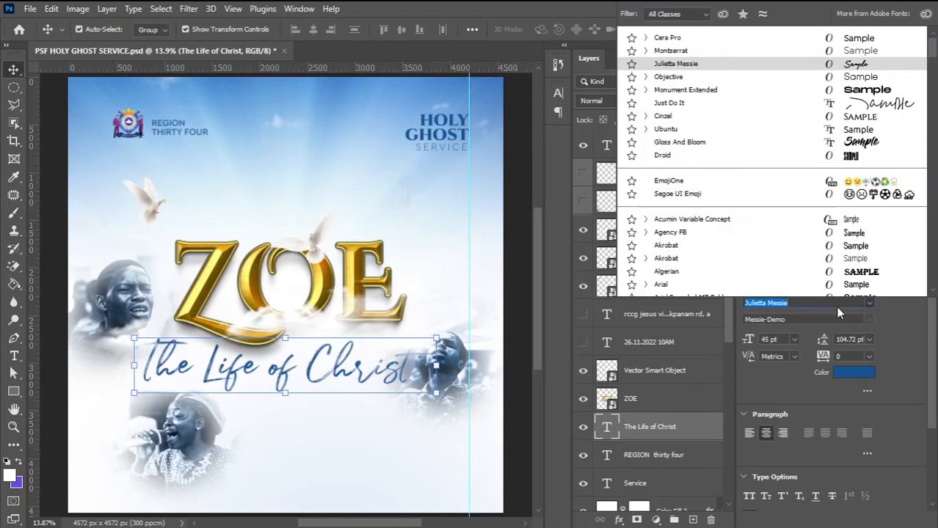
pyautogui.click(679, 270)
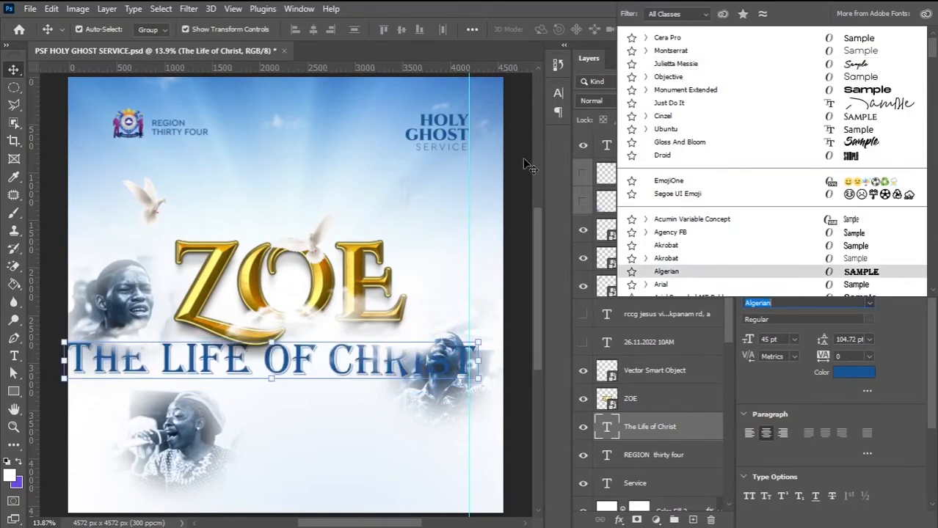
pyautogui.press('Escape')
pyautogui.press('Escape')
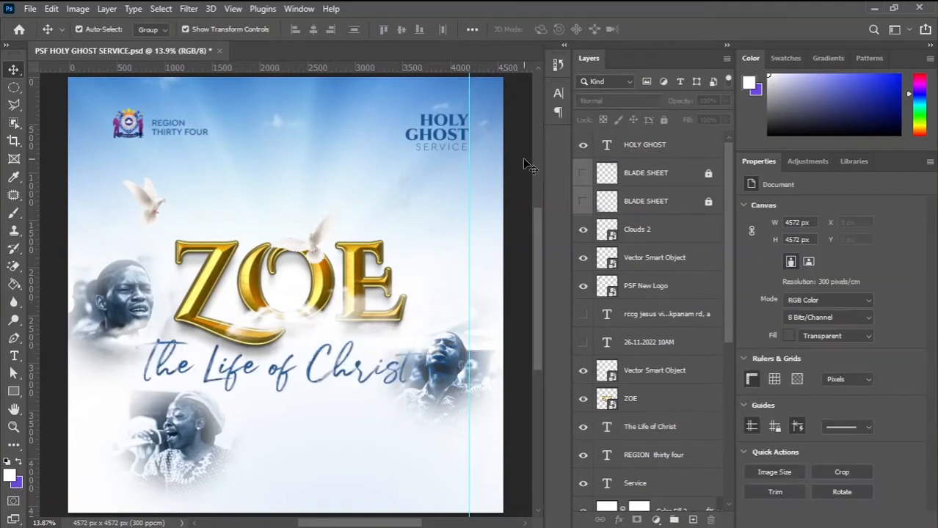
# Select the HOLY GHOST text, inspect its font, weight, size and colour settings, and dismiss its transform controls
pyautogui.click(451, 129)
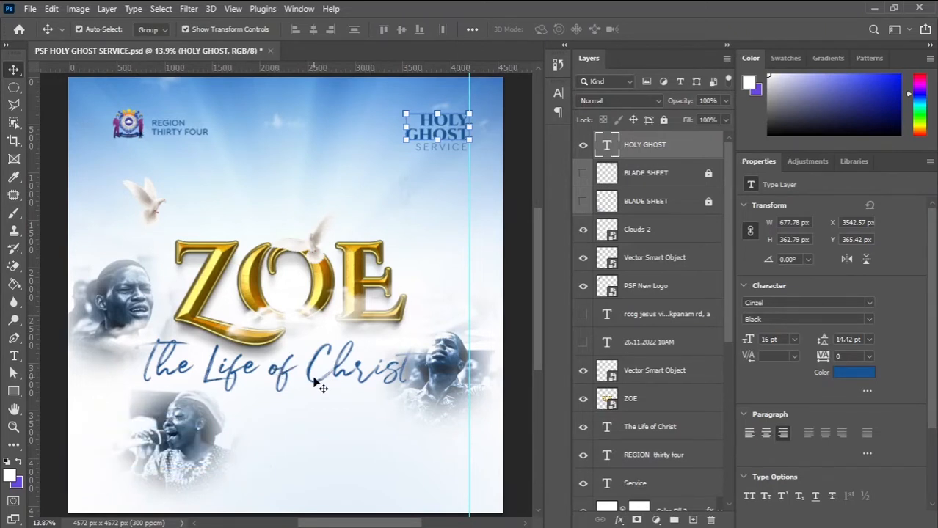
pyautogui.click(525, 210)
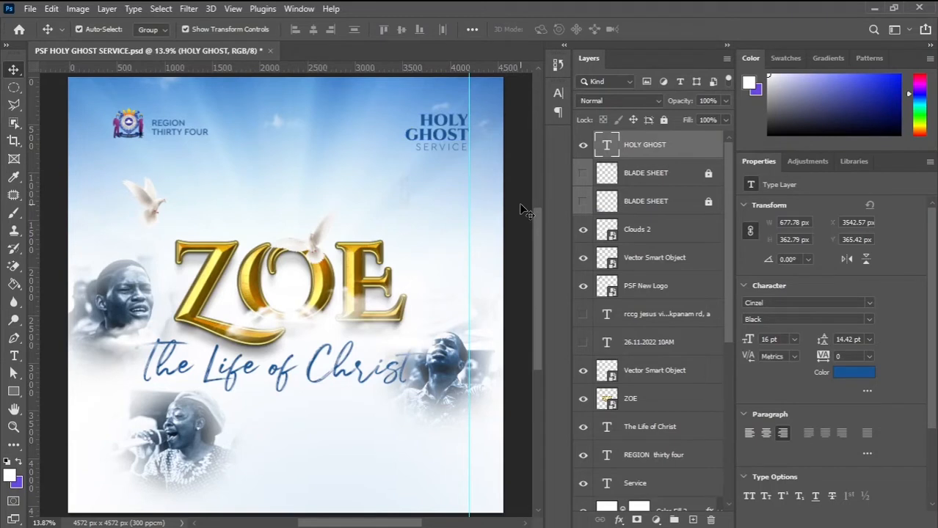
# Show the address and 26.11.2022 10AM text layers, and inspect the address text's font, weight and size settings
pyautogui.click(583, 315)
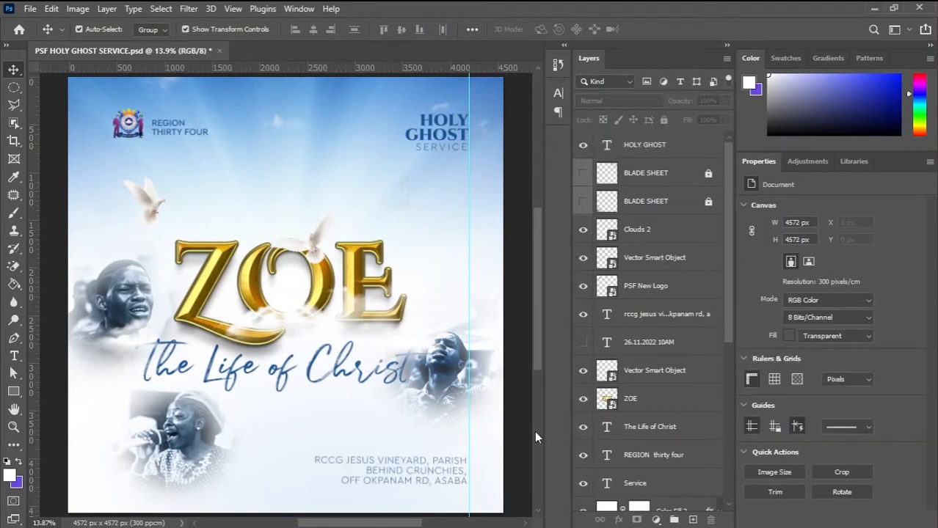
pyautogui.click(455, 478)
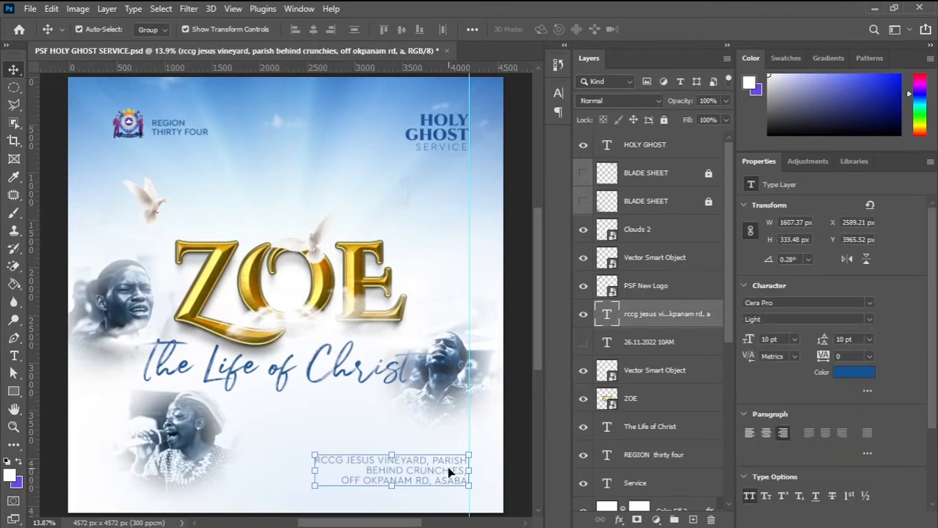
pyautogui.click(584, 343)
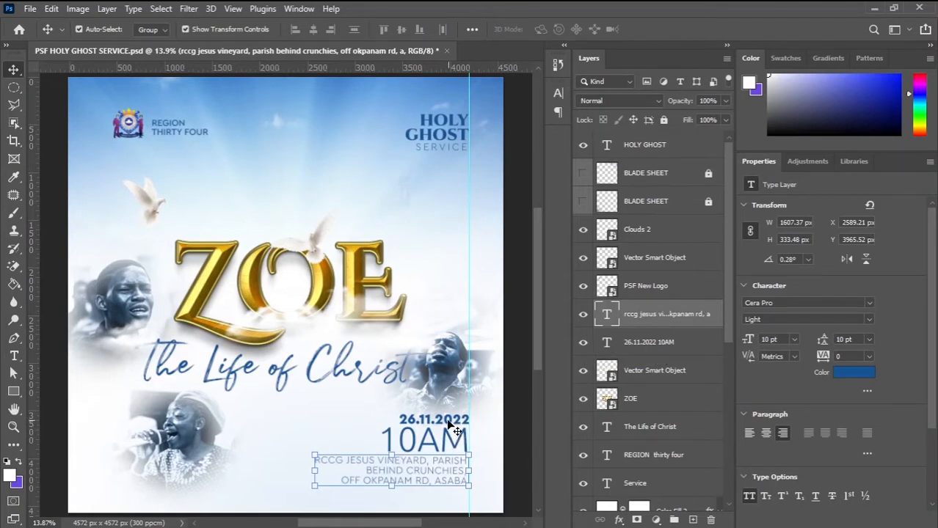
pyautogui.click(526, 401)
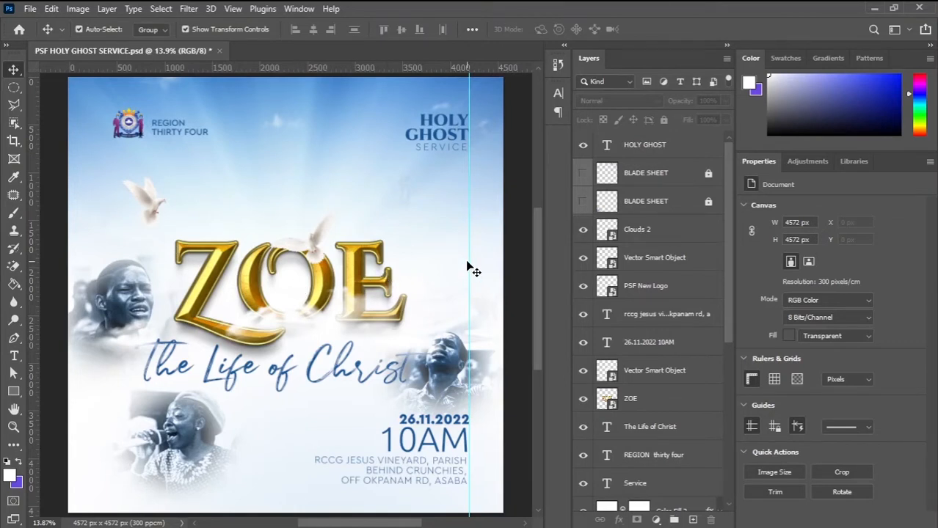
# Show both BLADE SHEET layers, and compare the flyer with the Clouds 2 layer hidden and shown
pyautogui.click(582, 204)
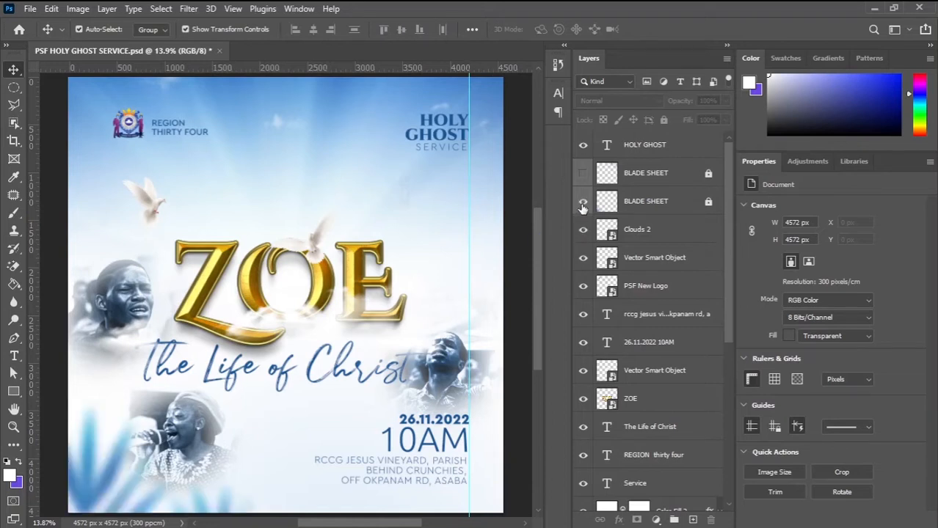
pyautogui.click(582, 171)
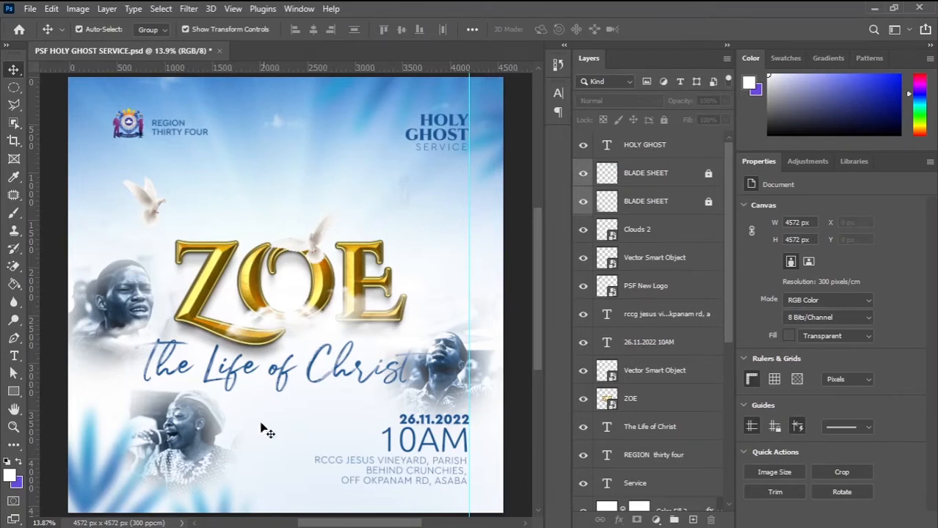
pyautogui.click(282, 337)
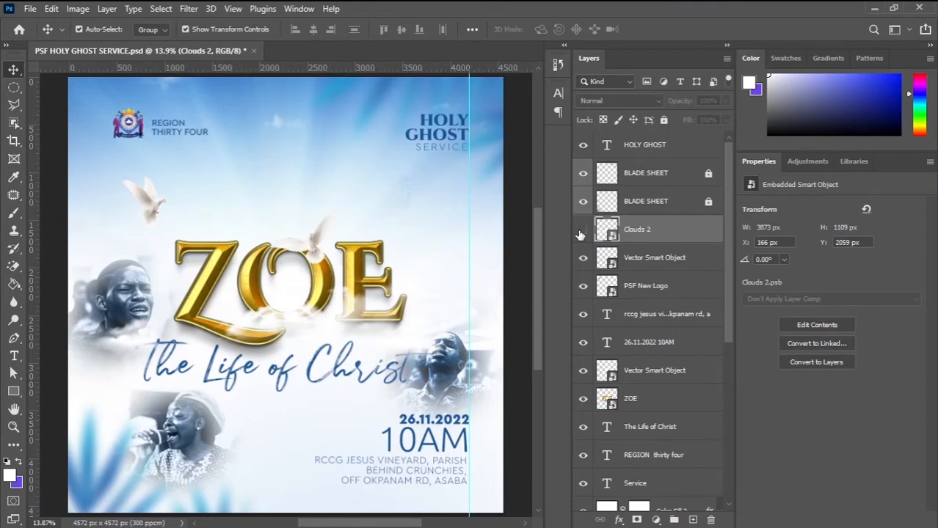
pyautogui.click(583, 230)
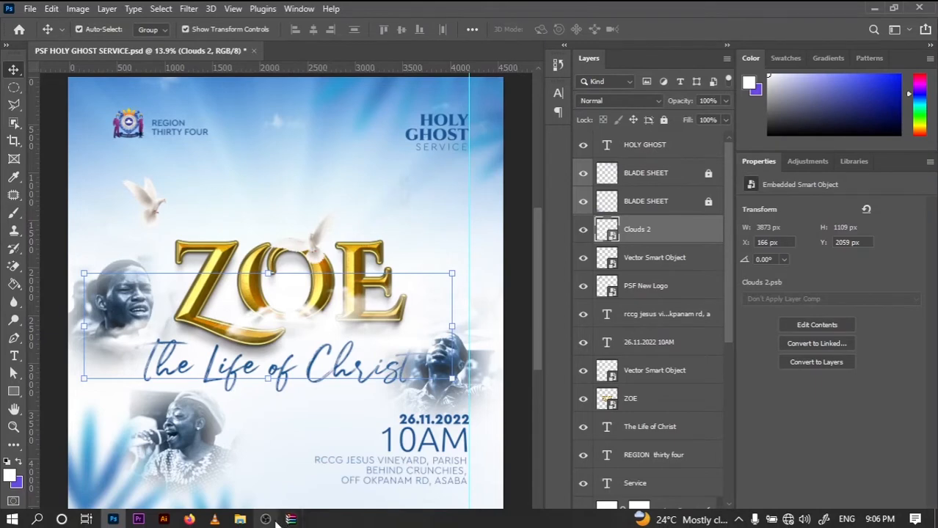
# Switch to 32634 [Converted].eps in Illustrator, expand layer 1, and isolate the lower dove's group by selecting and toggling it
pyautogui.click(157, 503)
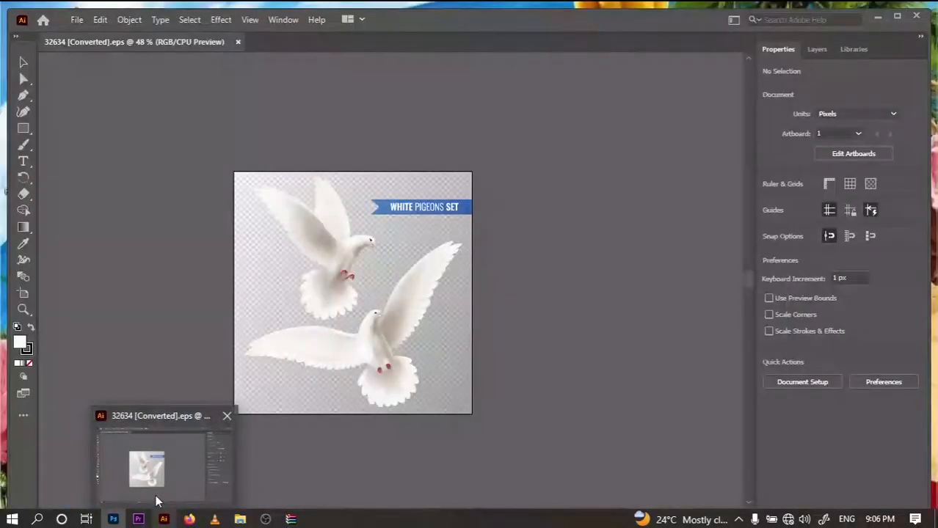
pyautogui.click(897, 19)
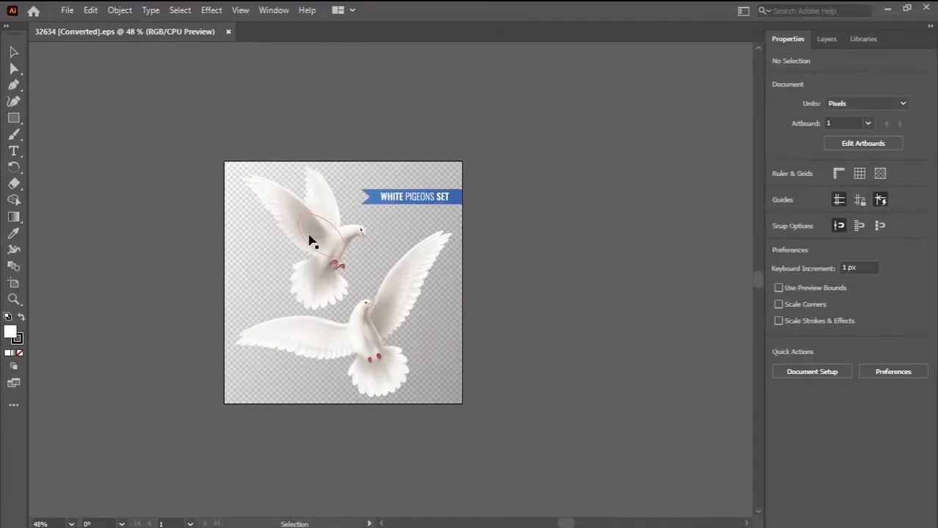
pyautogui.click(822, 40)
pyautogui.click(809, 60)
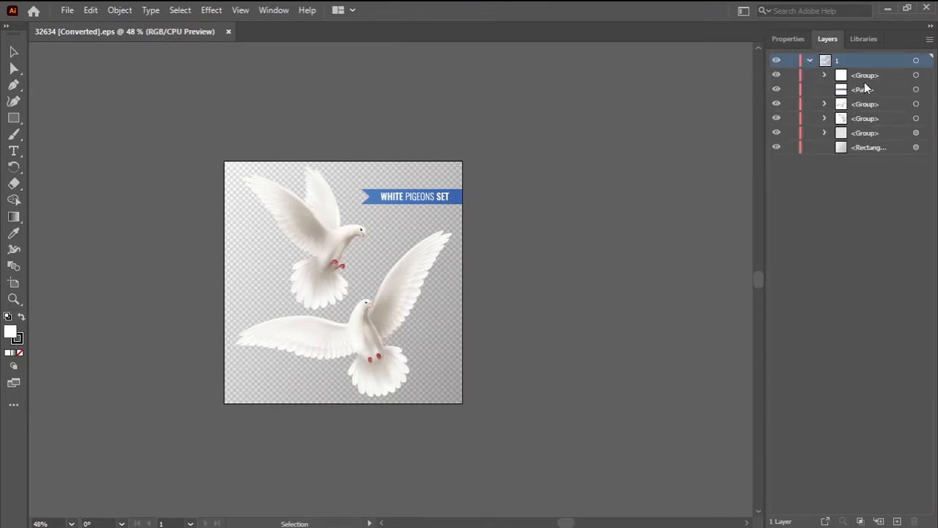
pyautogui.click(917, 105)
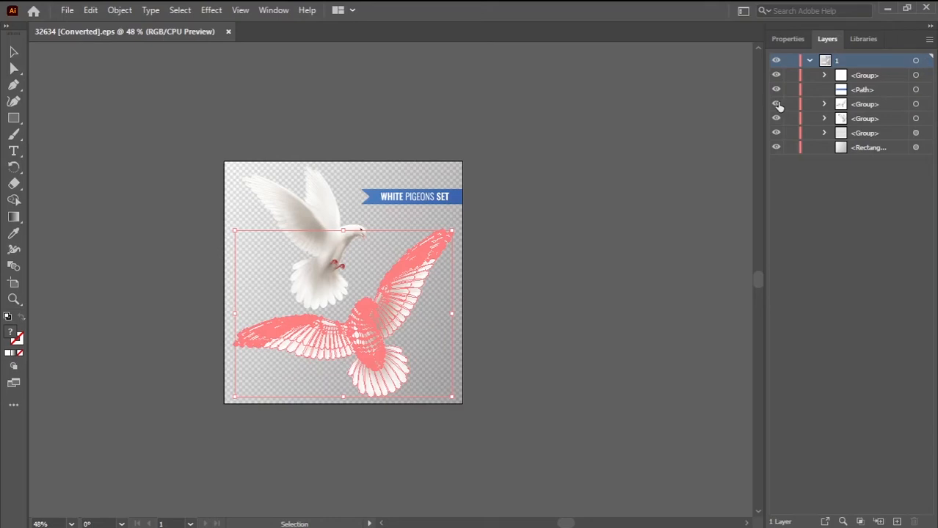
pyautogui.click(777, 105)
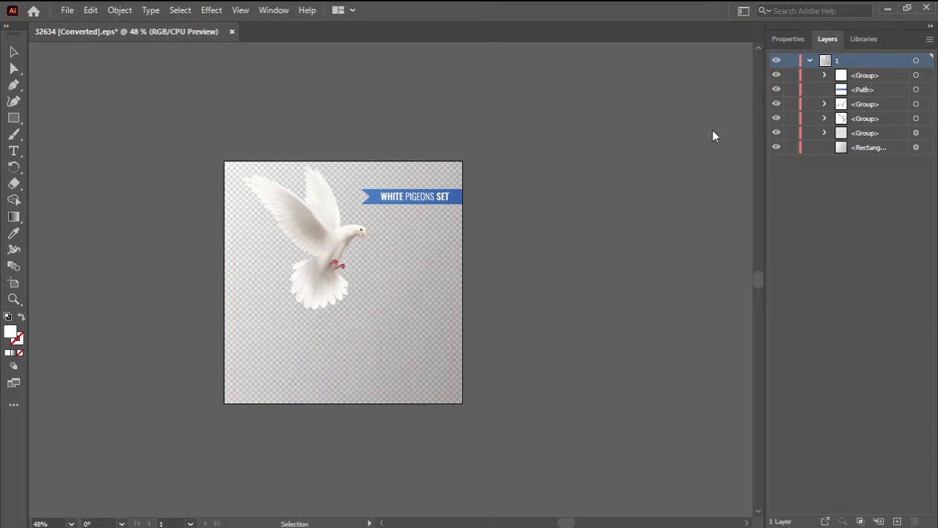
# Return to Photoshop and compare the flyer with the upper dove's Vector Smart Object layer hidden and shown
pyautogui.moveTo(110, 524)
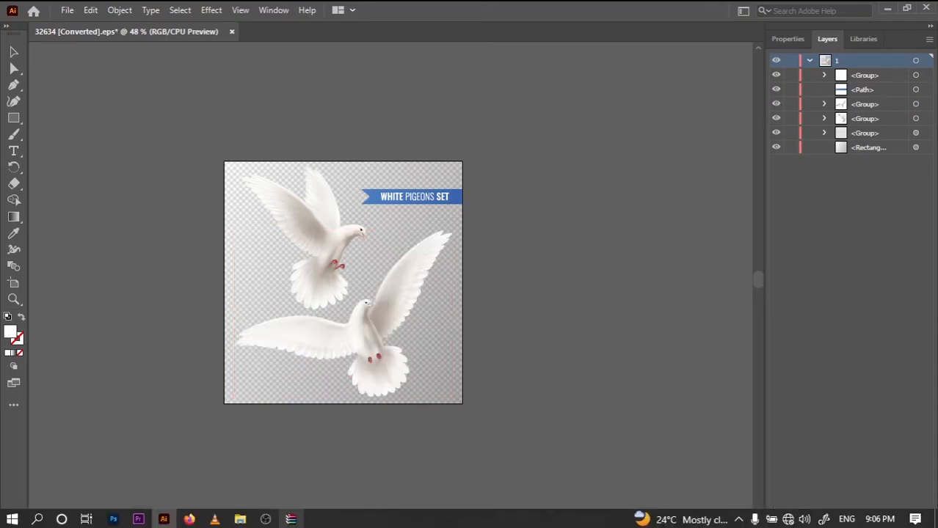
pyautogui.click(113, 520)
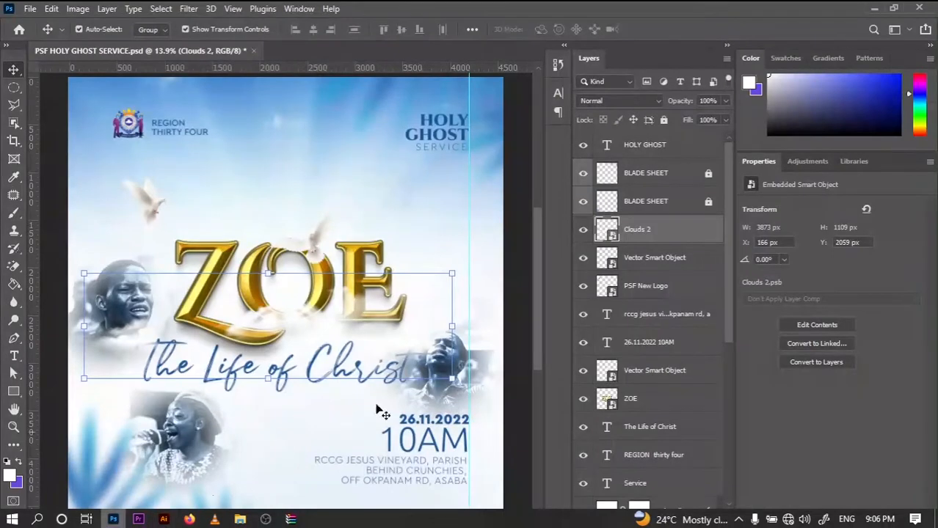
pyautogui.click(664, 260)
pyautogui.click(583, 269)
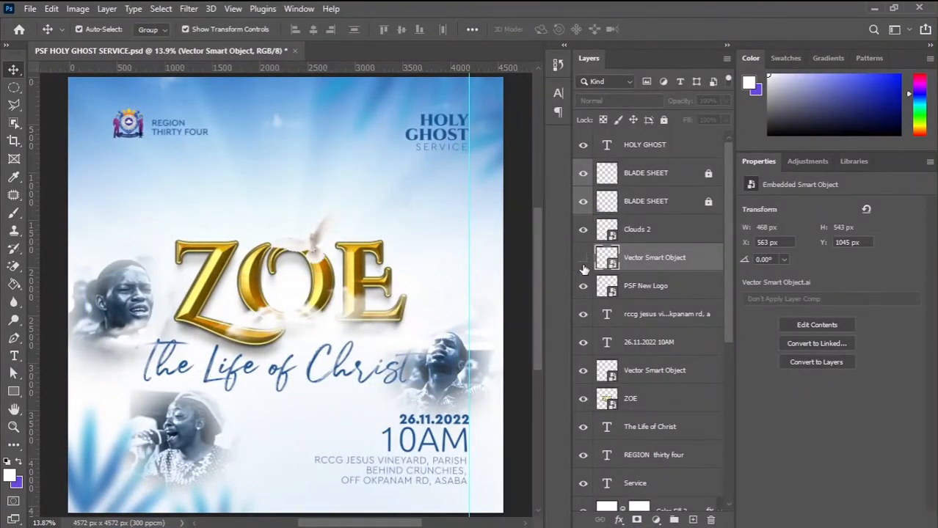
pyautogui.click(583, 269)
pyautogui.click(526, 214)
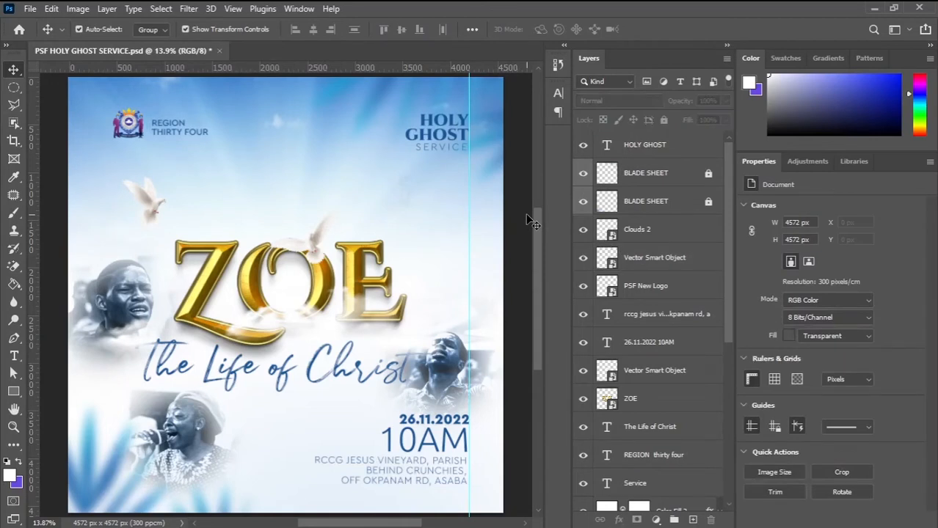
# Select the ZOE artwork in the flyer and switch to the Downloads folder in File Explorer
pyautogui.click(363, 257)
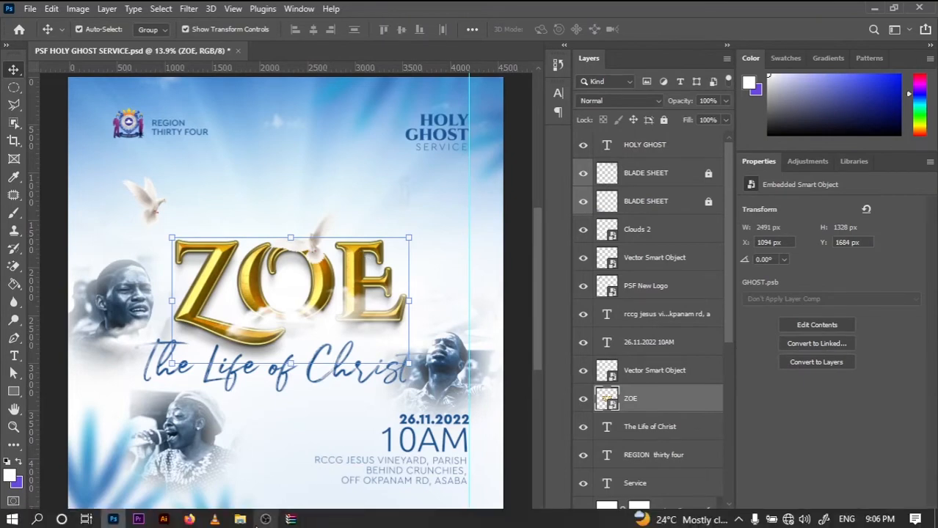
pyautogui.click(242, 519)
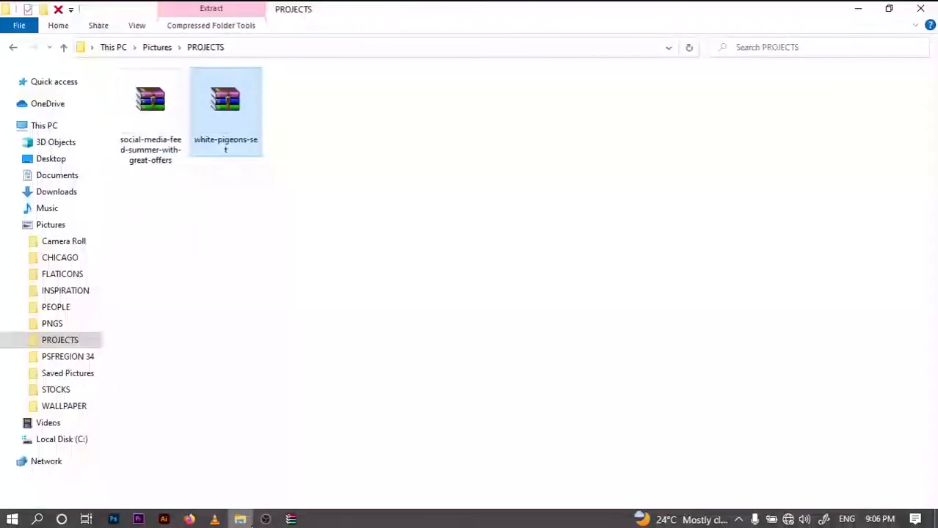
pyautogui.click(13, 225)
pyautogui.click(56, 192)
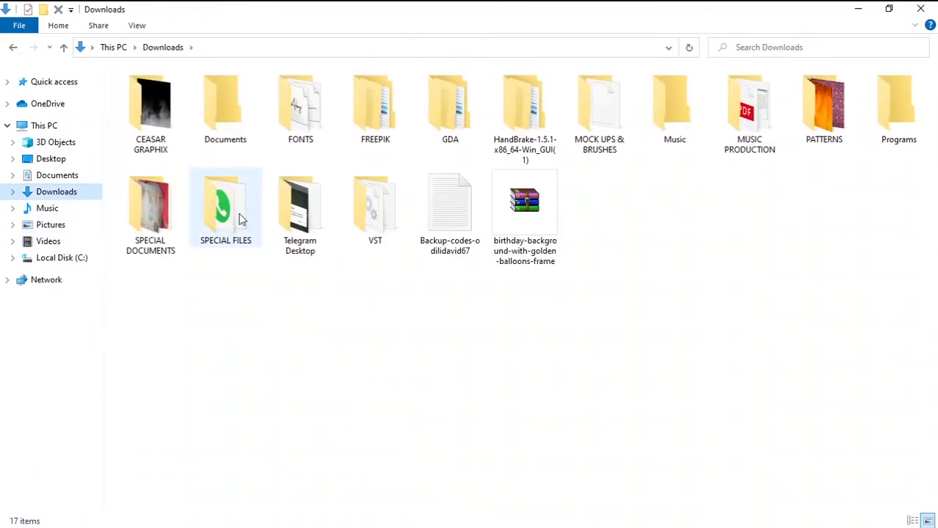
pyautogui.moveTo(242, 219)
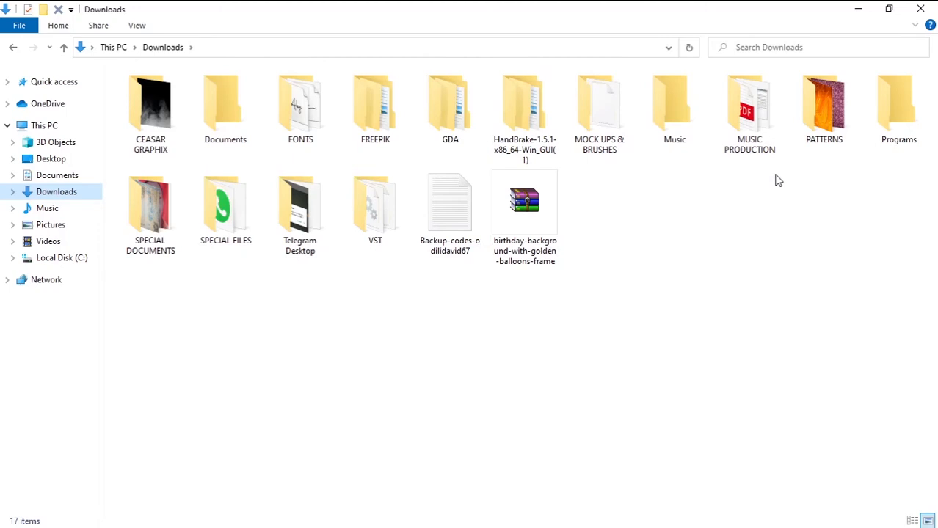
pyautogui.press('Left')
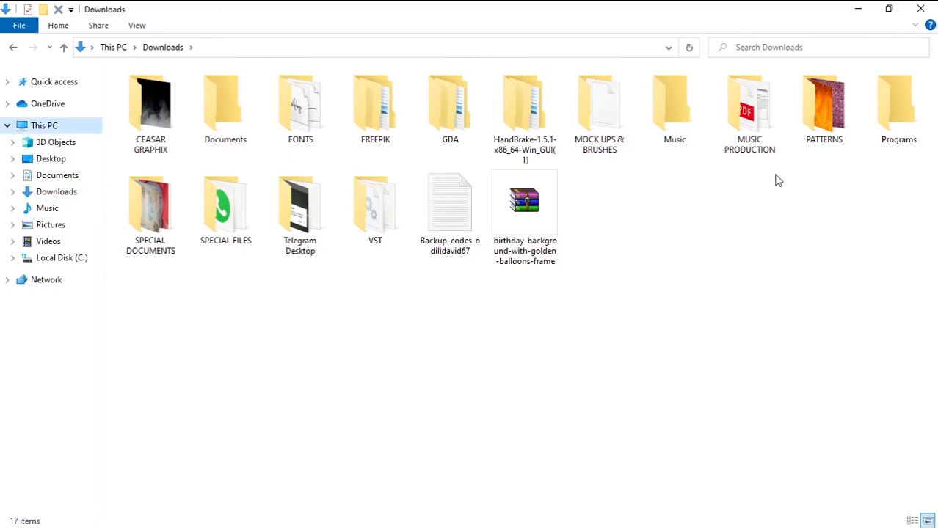
pyautogui.click(67, 195)
pyautogui.press('Left')
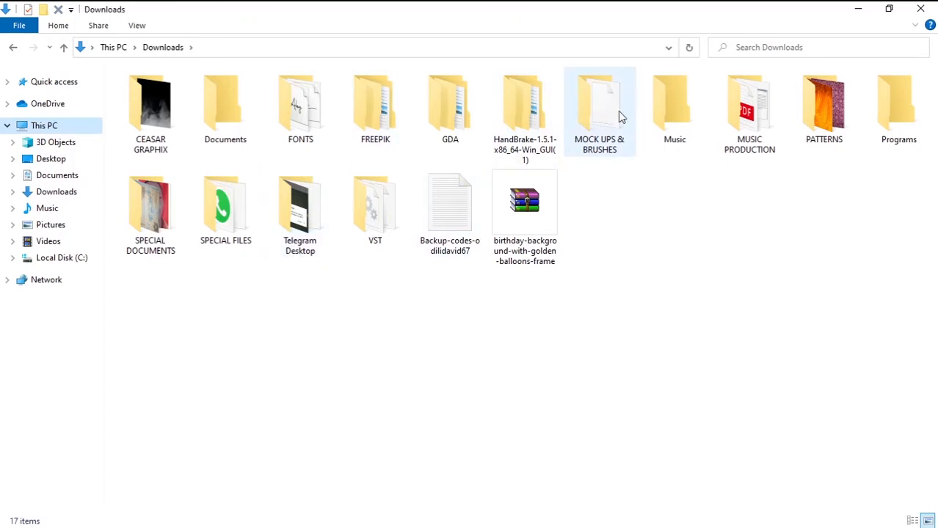
# Check the Telegram Desktop folder, and search Windows for "tex" to locate the TEXT EFFECT folder
pyautogui.doubleClick(296, 214)
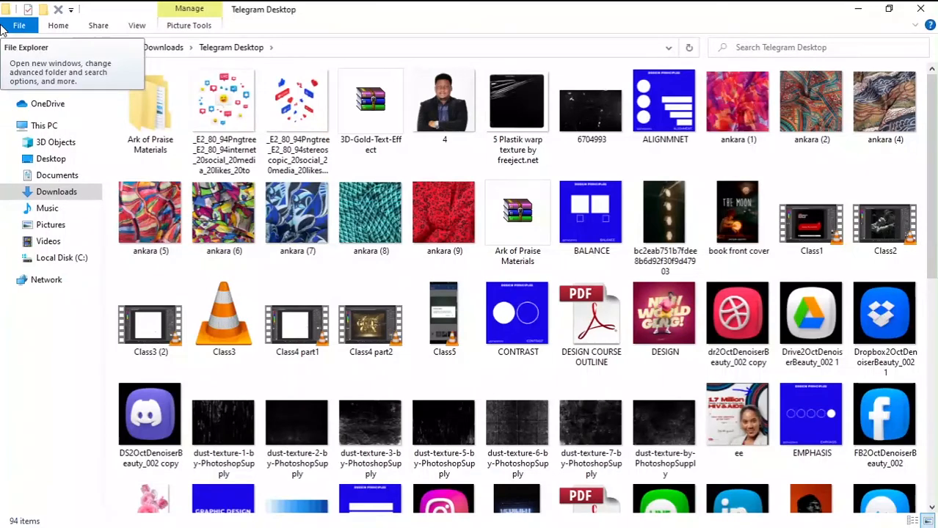
pyautogui.click(13, 47)
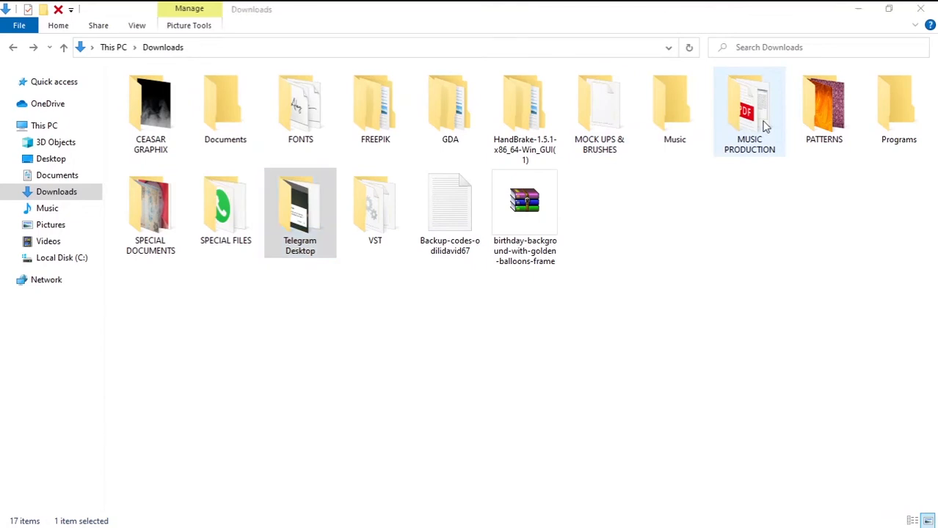
pyautogui.press('super')
pyautogui.write('tex')
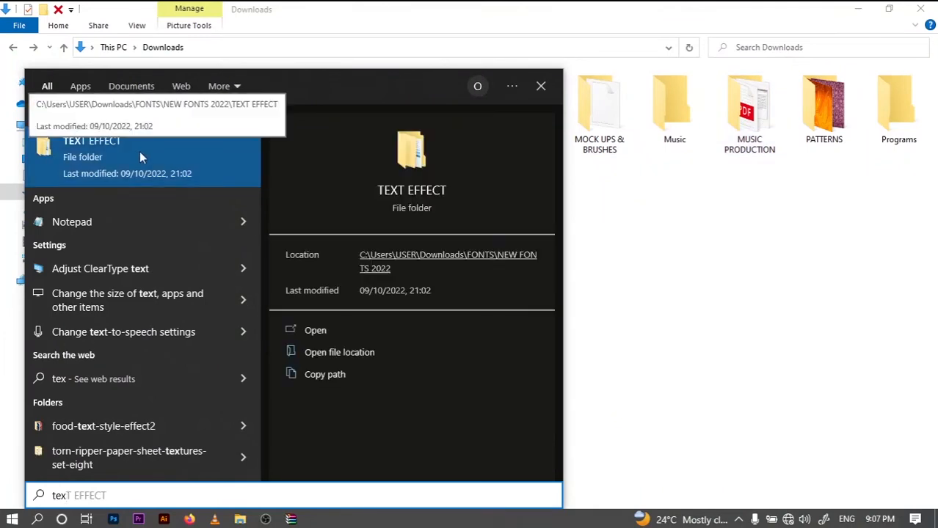
pyautogui.click(613, 211)
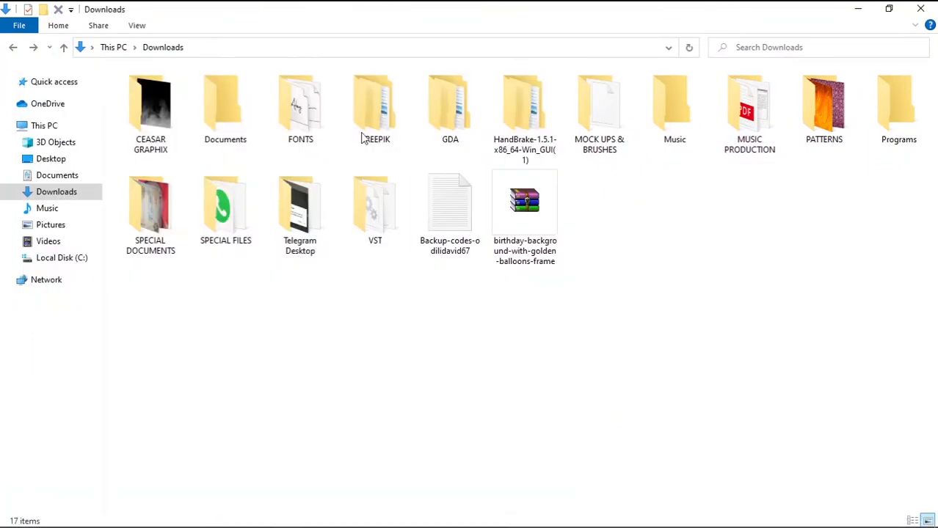
# Move the TEXT EFFECT folder from FONTS > NEW FONTS 2022 into Downloads, and return to the Downloads folder
pyautogui.doubleClick(297, 118)
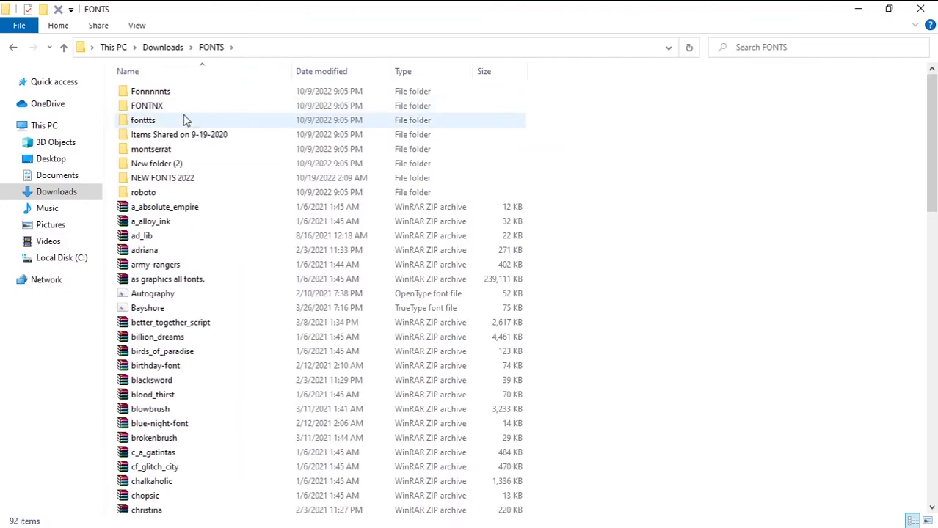
pyautogui.doubleClick(174, 178)
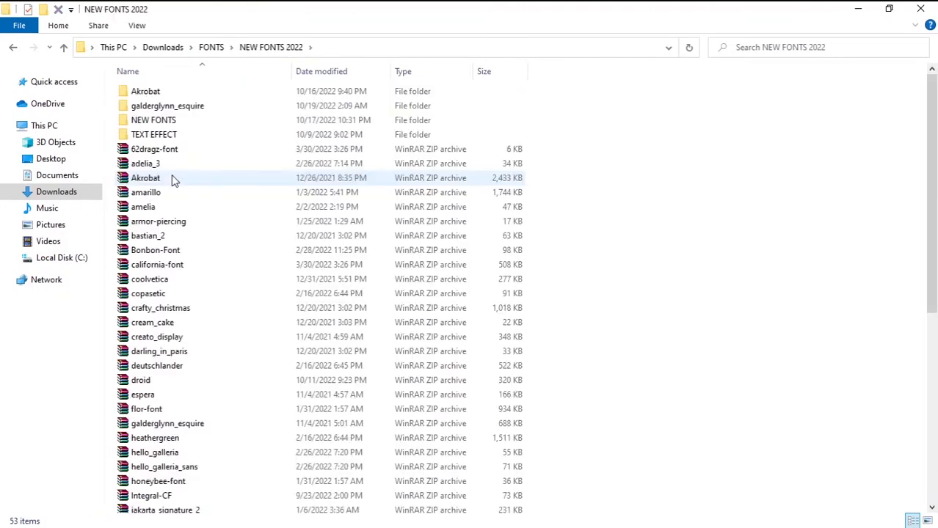
pyautogui.moveTo(160, 129); pyautogui.dragTo(160, 55)
pyautogui.click(160, 52)
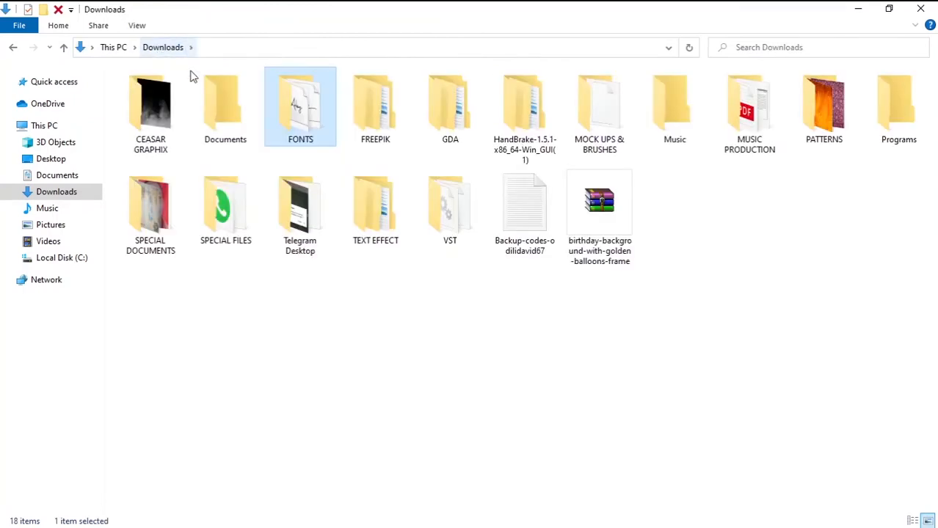
# Open the shiny-text-style-effect archive from the TEXT EFFECT folder, preview its JPG image, and close the preview and archive
pyautogui.doubleClick(350, 201)
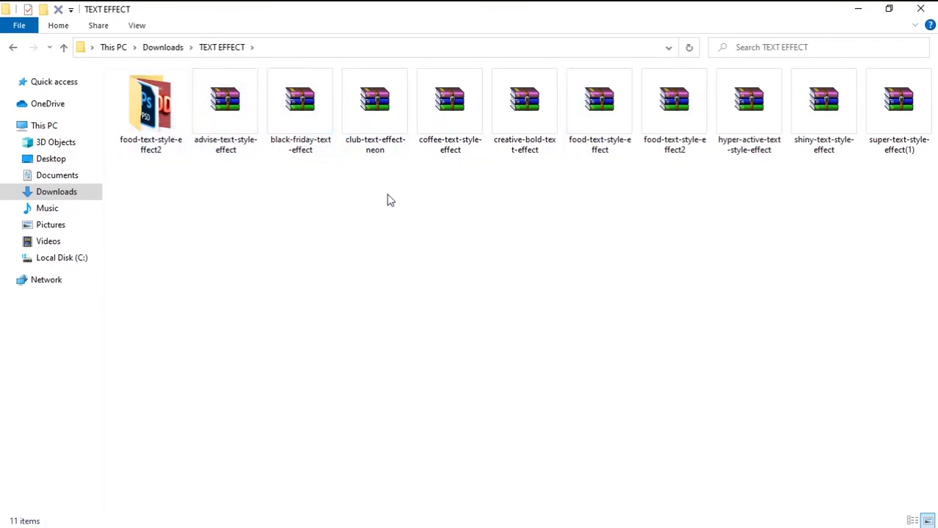
pyautogui.click(752, 154)
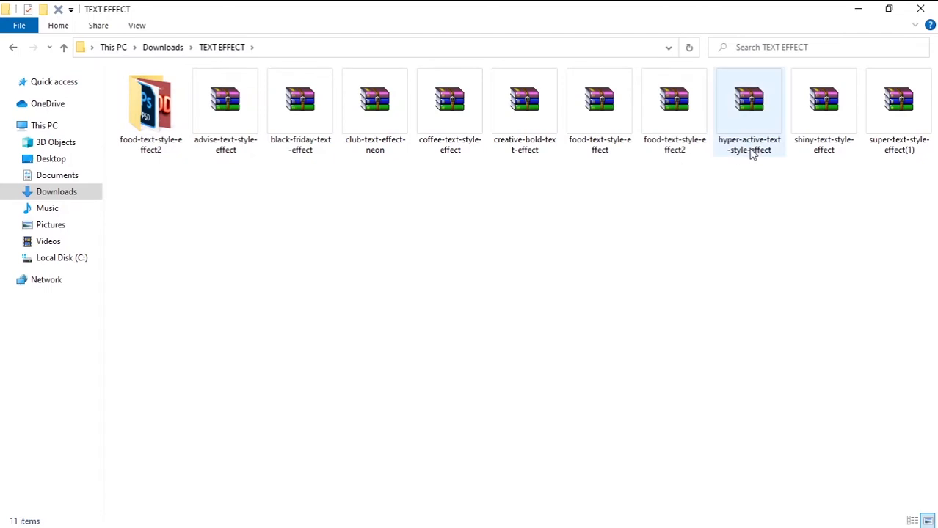
pyautogui.click(823, 129)
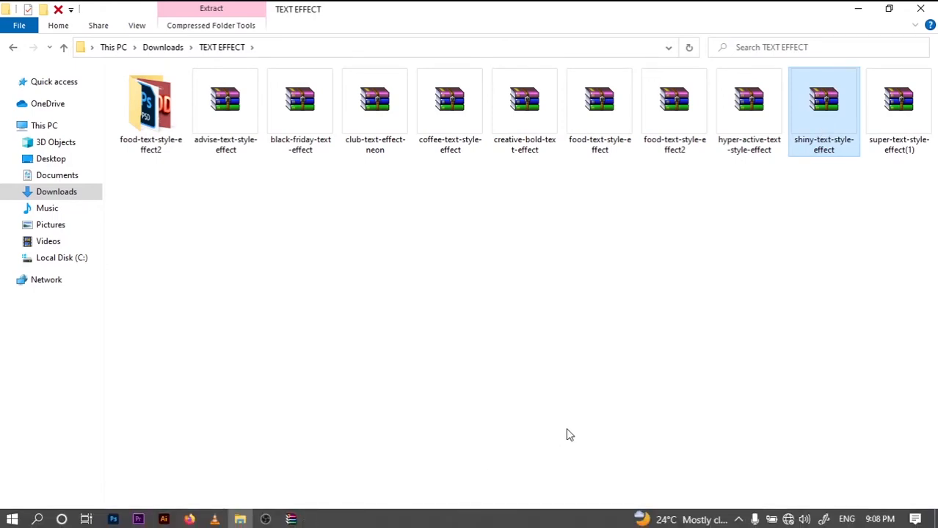
pyautogui.click(808, 147)
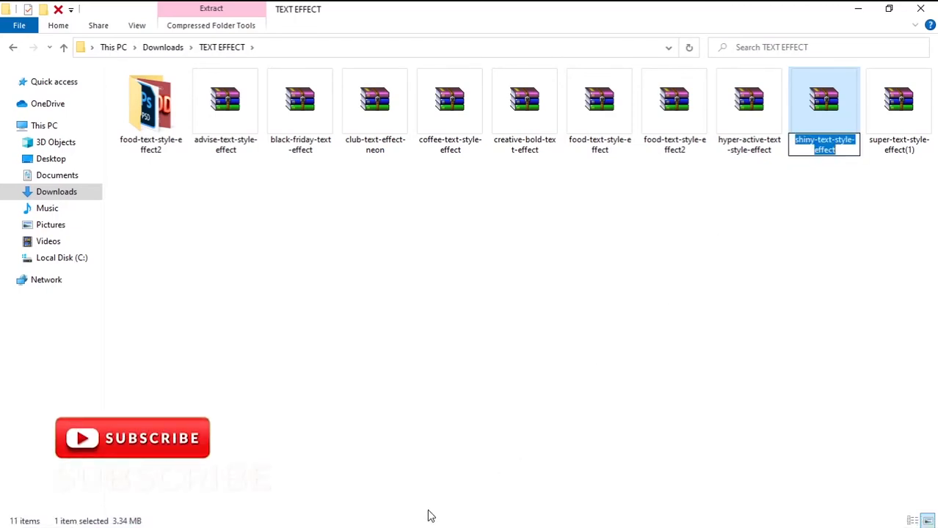
pyautogui.click(291, 519)
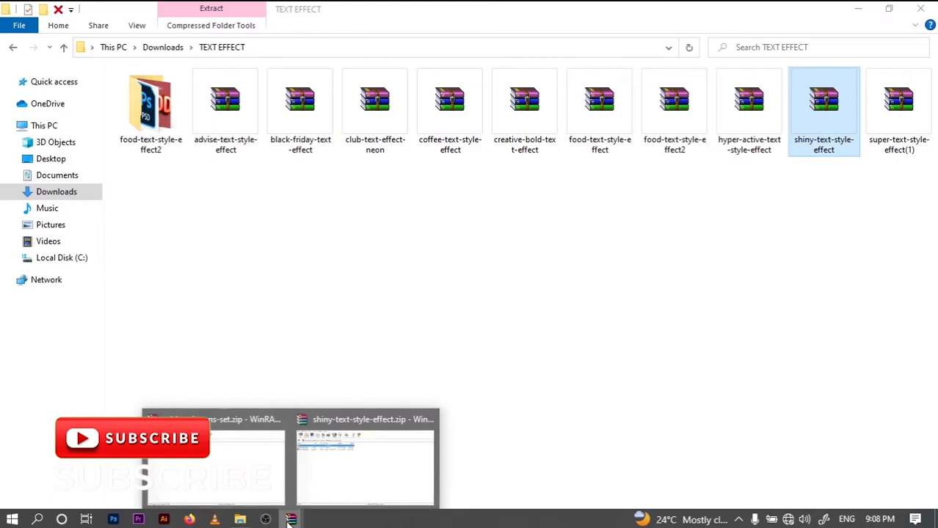
pyautogui.click(331, 492)
pyautogui.click(136, 137)
pyautogui.doubleClick(136, 135)
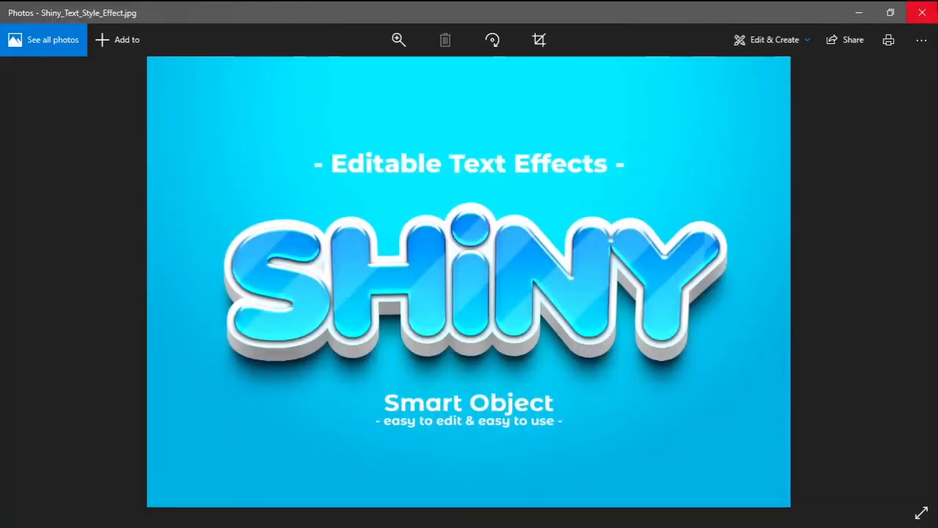
pyautogui.click(922, 13)
pyautogui.click(923, 8)
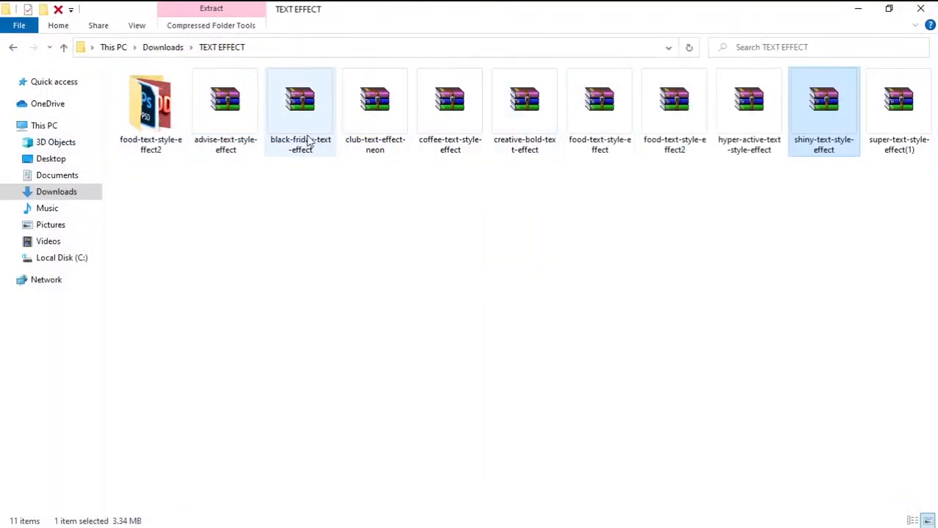
# Preview the JPG image inside the advise-text-style-effect archive, and close both the preview and the archive
pyautogui.click(216, 149)
pyautogui.doubleClick(216, 149)
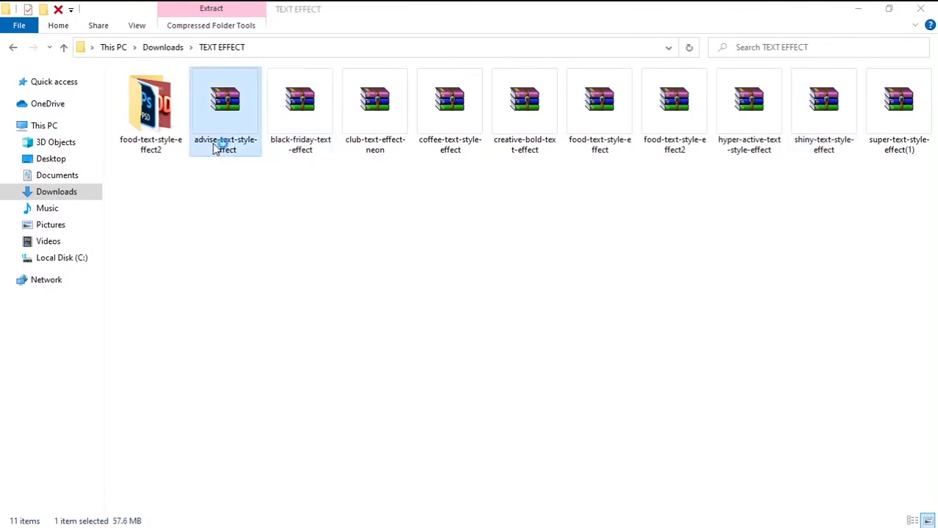
pyautogui.doubleClick(140, 134)
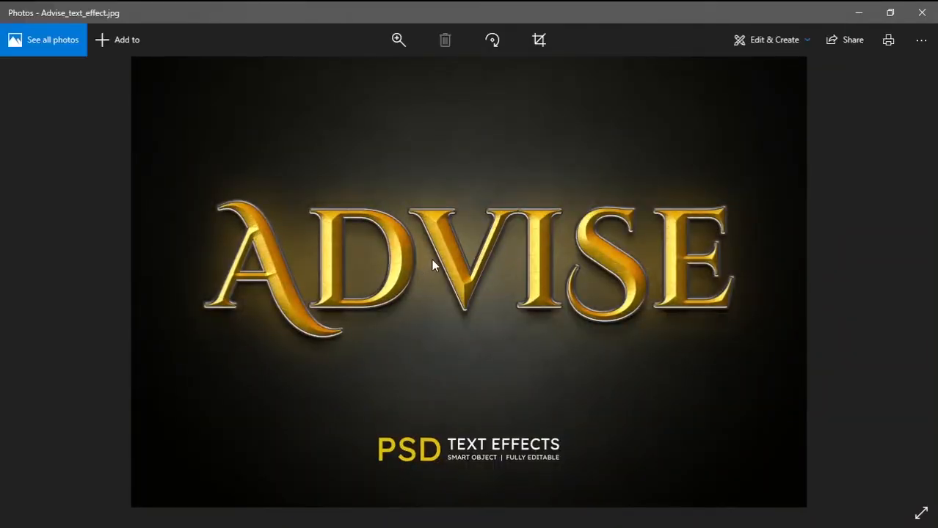
pyautogui.click(921, 13)
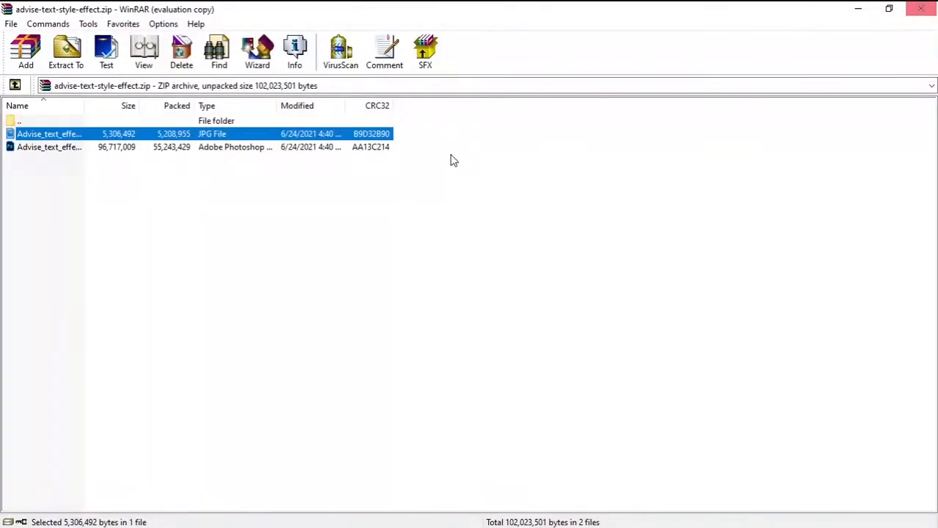
pyautogui.click(920, 8)
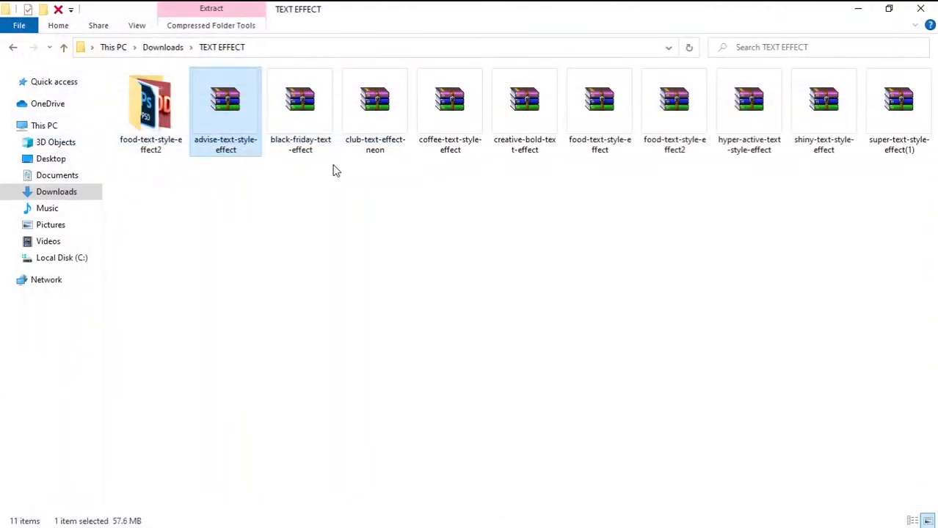
# Reopen the advise-text-style-effect archive, open its PSD file, and switch to Photoshop
pyautogui.moveTo(290, 518)
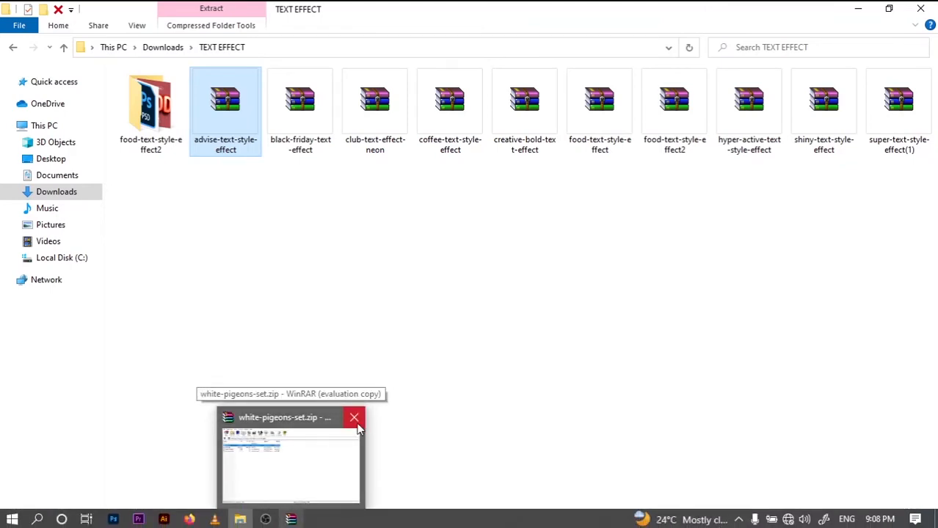
pyautogui.doubleClick(213, 134)
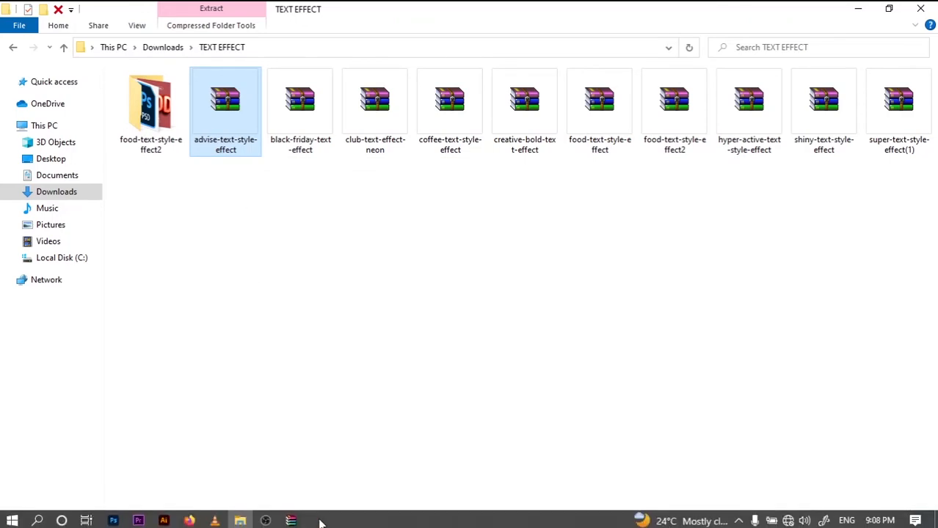
pyautogui.click(297, 520)
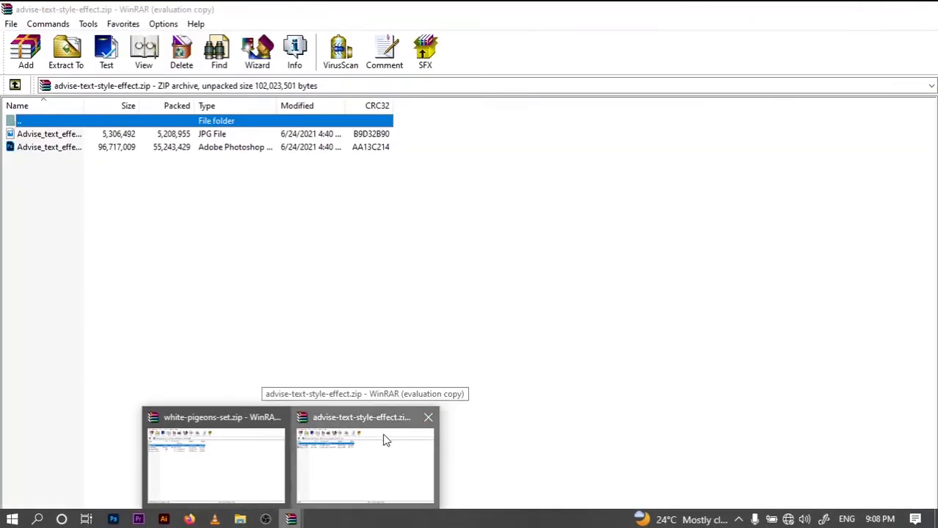
pyautogui.click(383, 440)
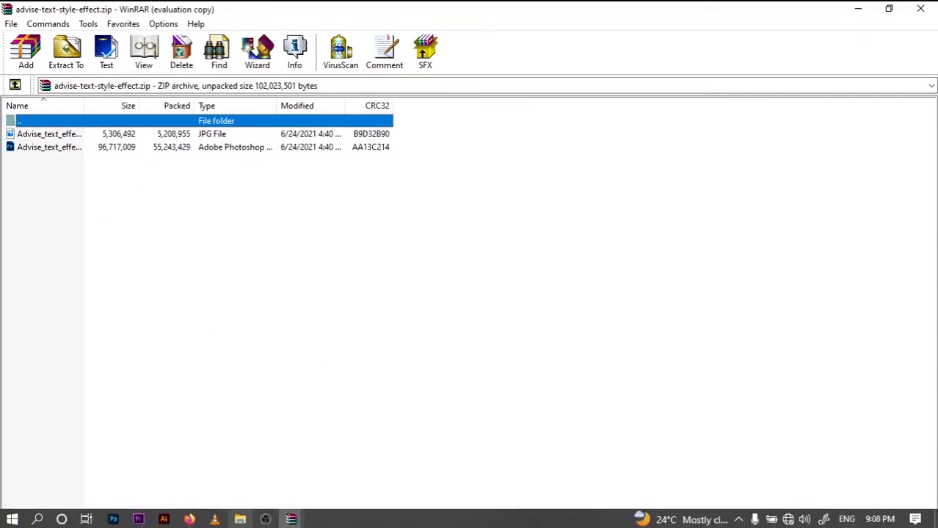
pyautogui.click(152, 149)
pyautogui.doubleClick(152, 149)
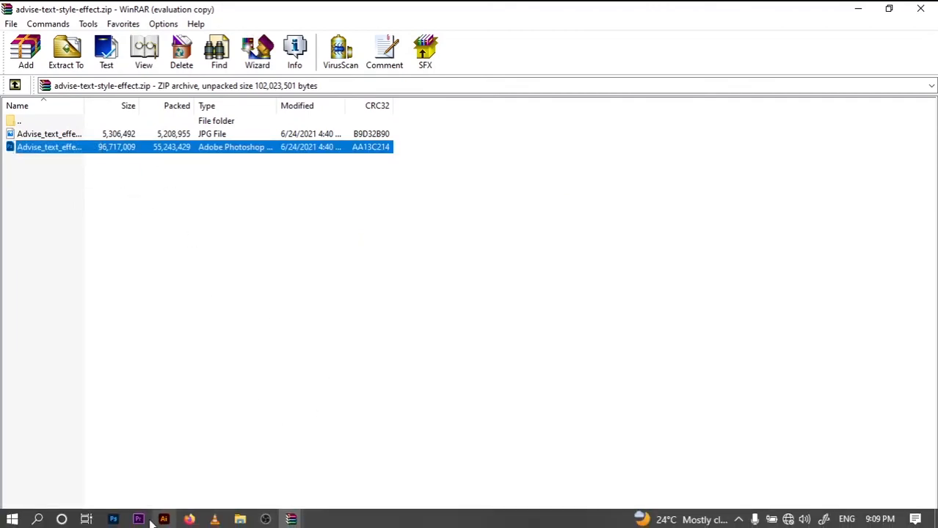
pyautogui.click(114, 520)
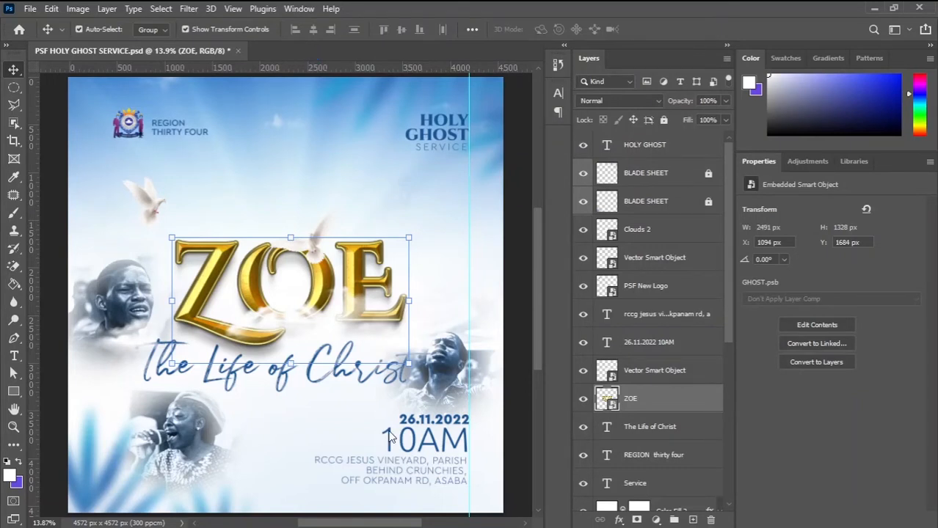
pyautogui.moveTo(291, 522)
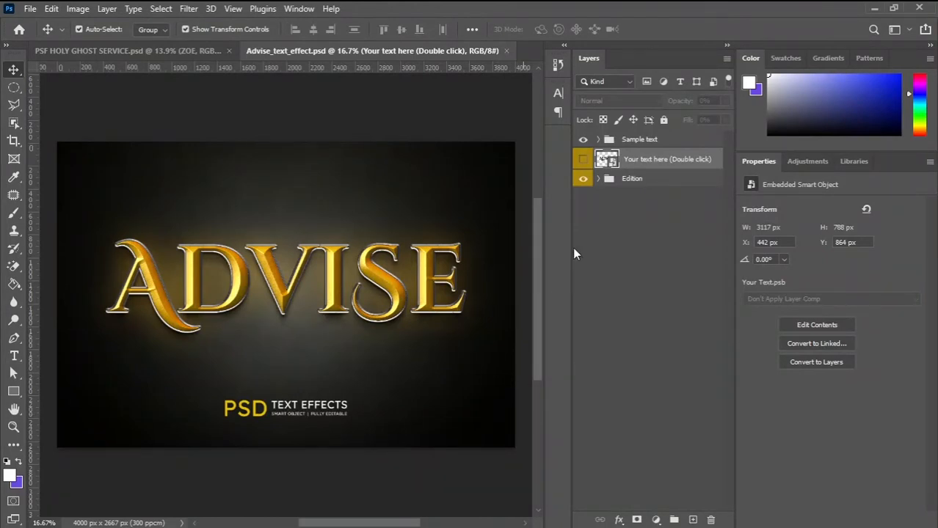
# Hide the Sample text group, and the Background layer and Glow group inside the Edition group
pyautogui.click(598, 178)
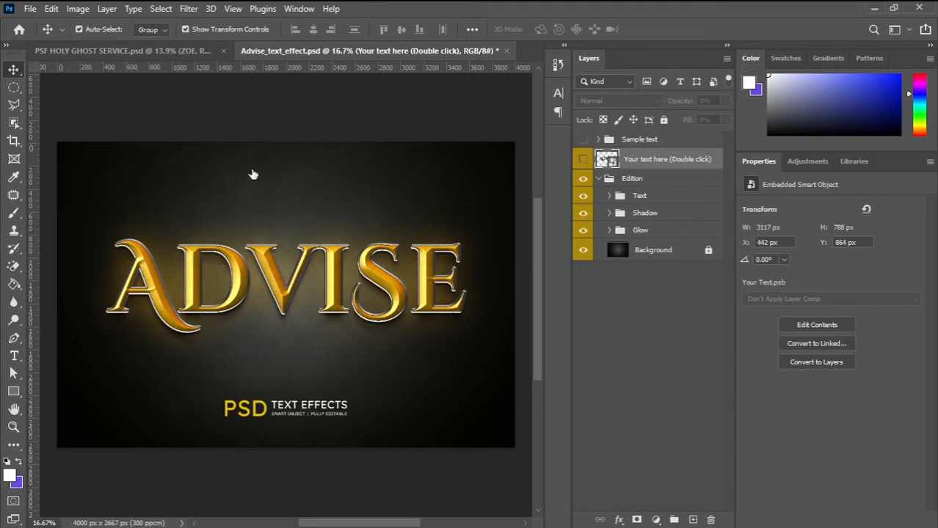
pyautogui.click(583, 250)
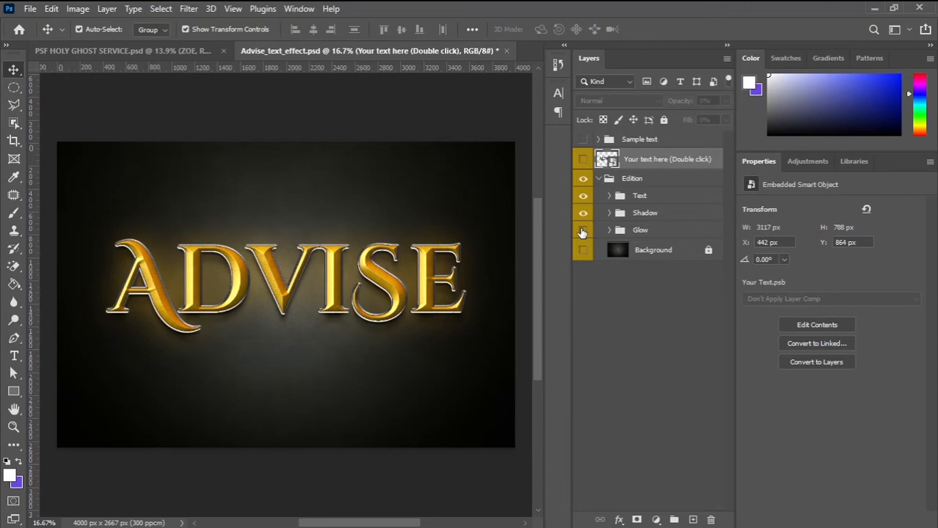
pyautogui.click(582, 232)
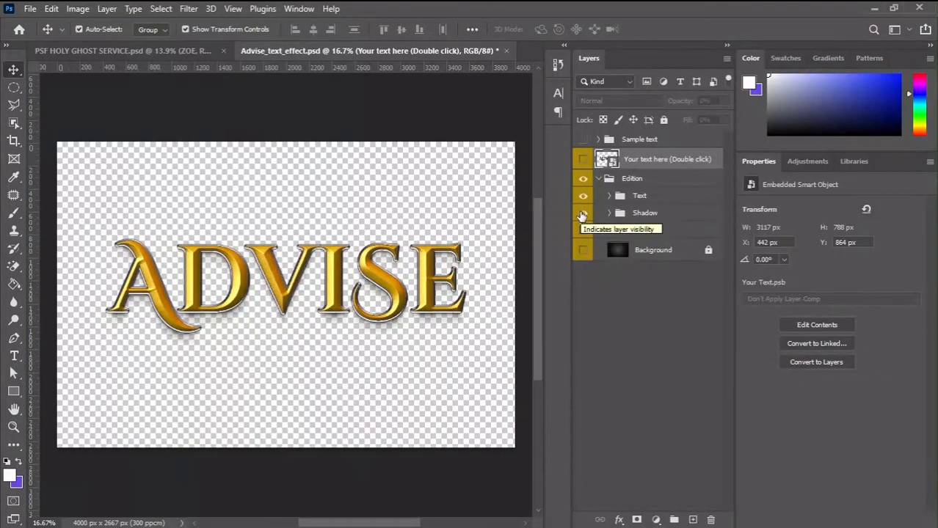
# Compare the text with its Shadow group hidden and shown, inspect the layers in the Text group, and collapse the Edition group
pyautogui.click(582, 213)
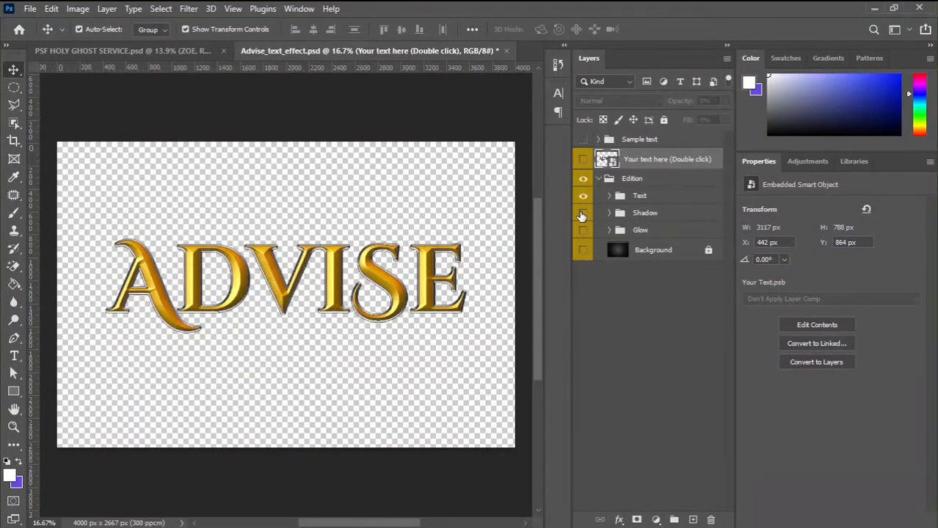
pyautogui.click(582, 213)
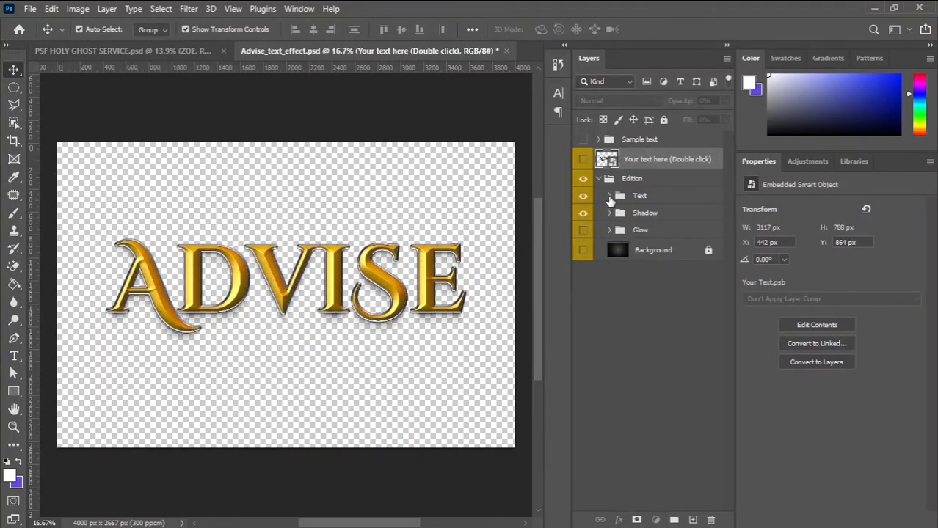
pyautogui.click(609, 196)
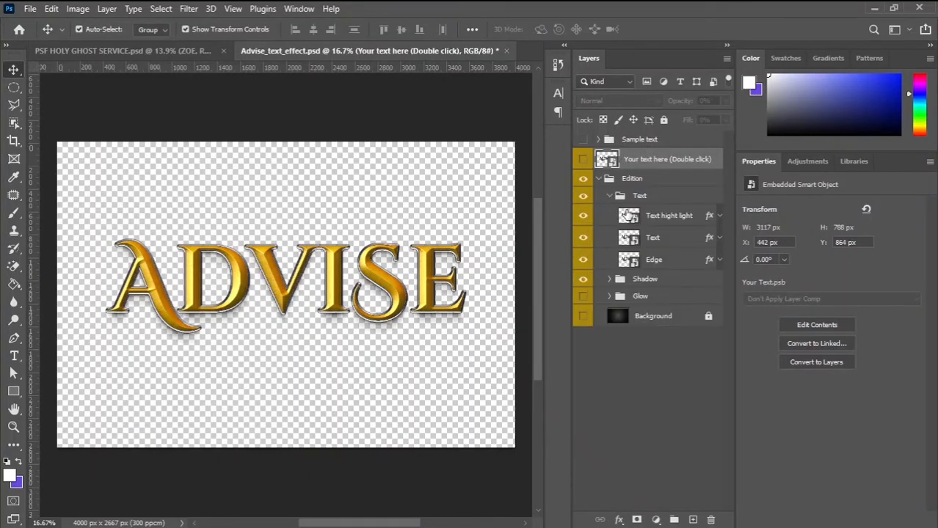
pyautogui.click(609, 195)
pyautogui.click(599, 180)
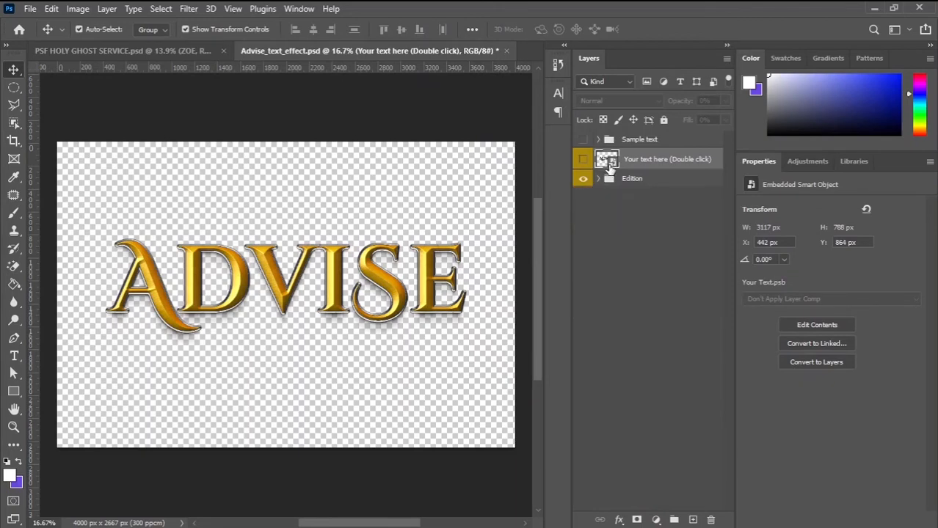
# Open the "Your text here" smart object without updating its text layers, and replace the word ADVISE with ZOE
pyautogui.doubleClick(608, 162)
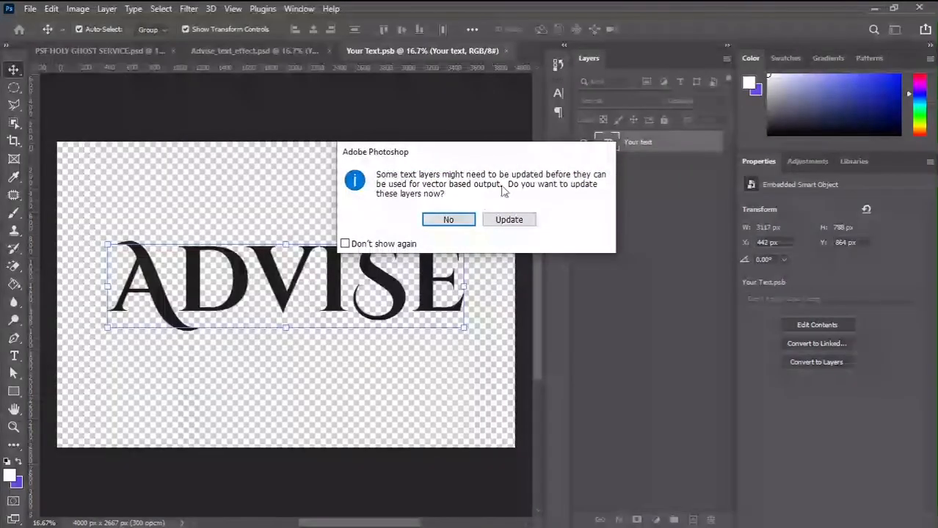
pyautogui.click(449, 219)
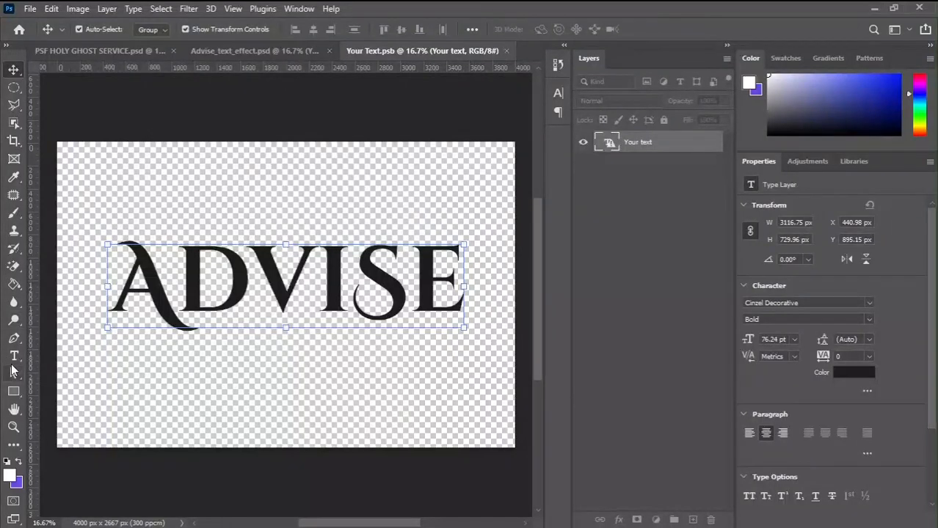
pyautogui.click(14, 357)
pyautogui.click(247, 314)
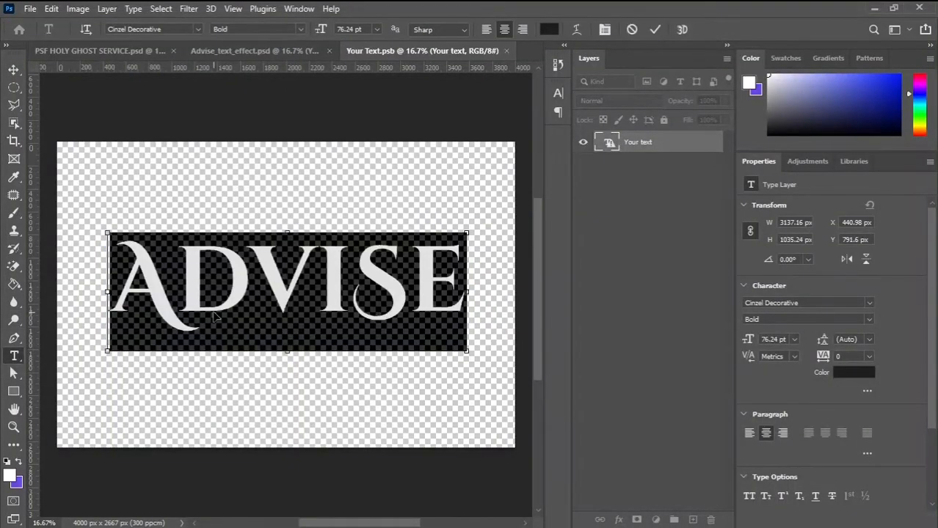
pyautogui.hotkey('ctrl', 'a')
pyautogui.press('BackSpace')
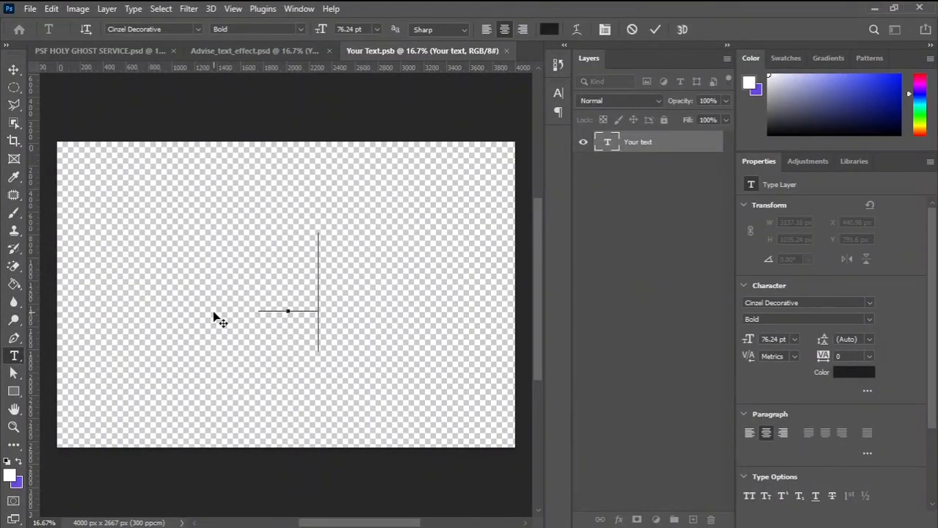
pyautogui.write('ZO')
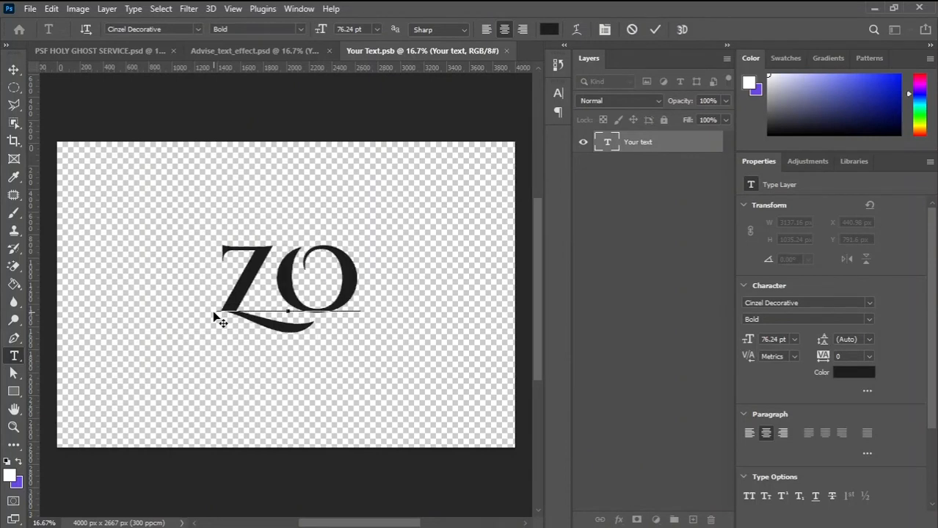
pyautogui.write('E')
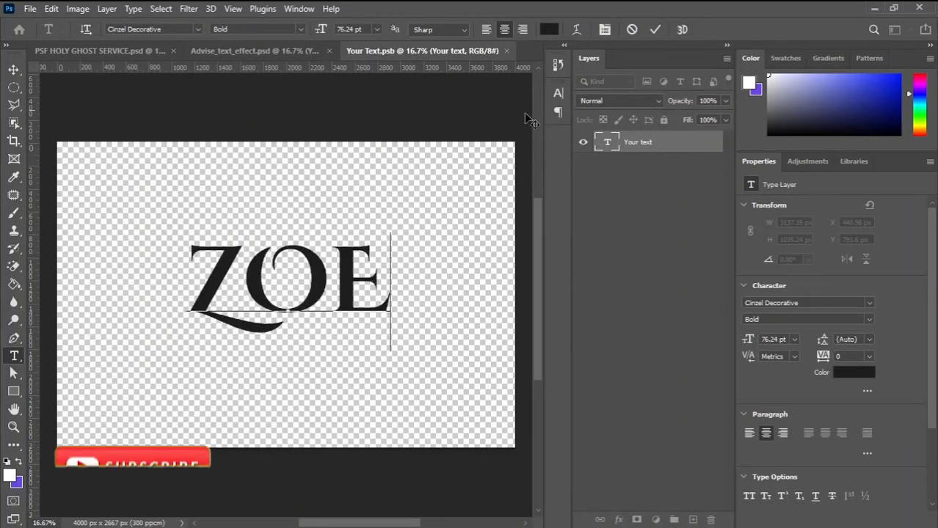
pyautogui.click(653, 34)
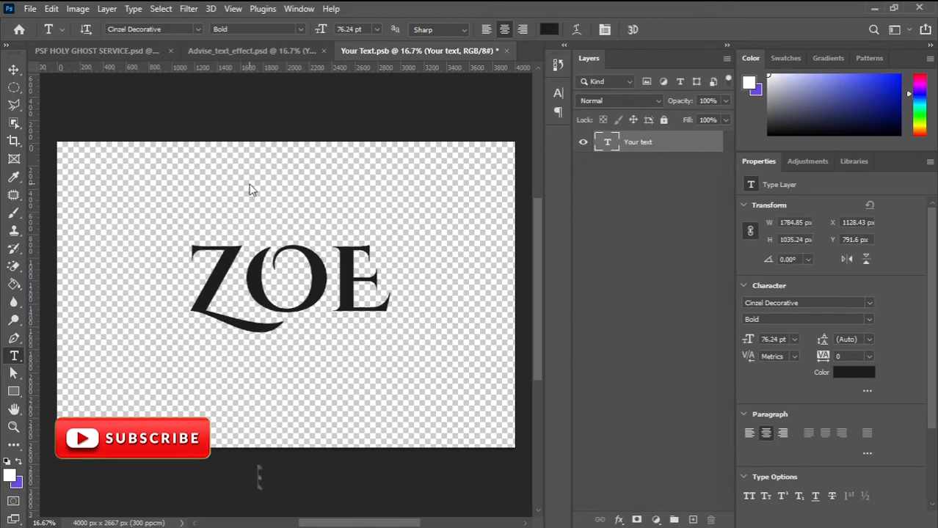
# Activate the Move tool and close Your Text.psb, saving the changes
pyautogui.click(12, 70)
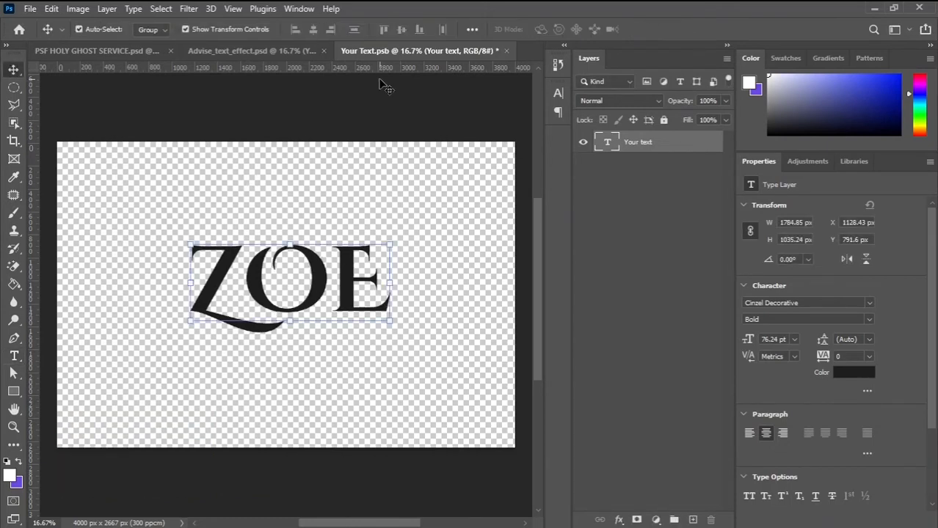
pyautogui.click(506, 51)
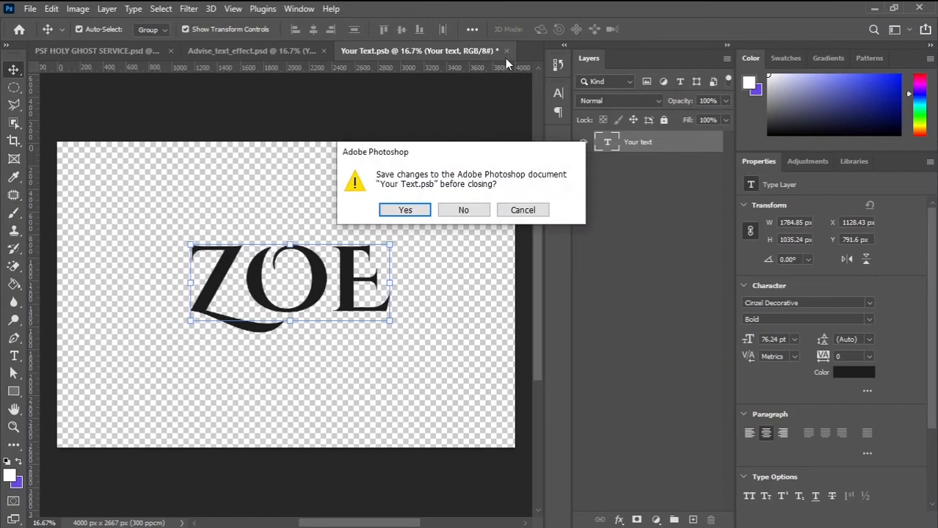
pyautogui.click(405, 210)
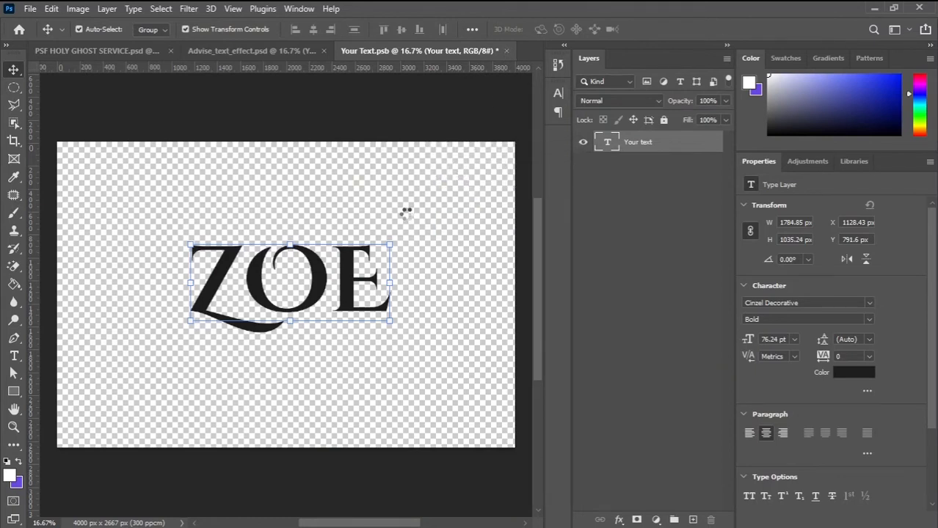
# In Advise_text_effect.psd, compare the canvas with the Edition group hidden and shown, and convert the group to a smart object
pyautogui.click(223, 51)
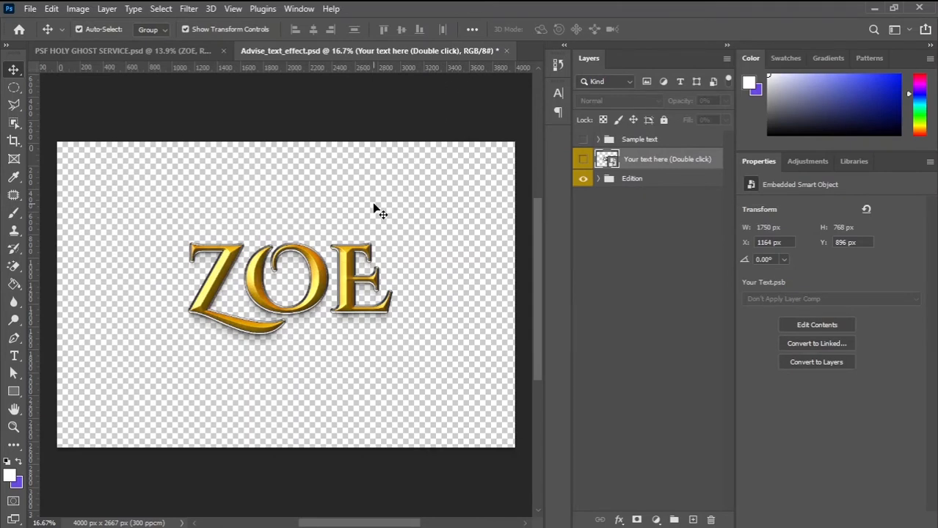
pyautogui.click(624, 188)
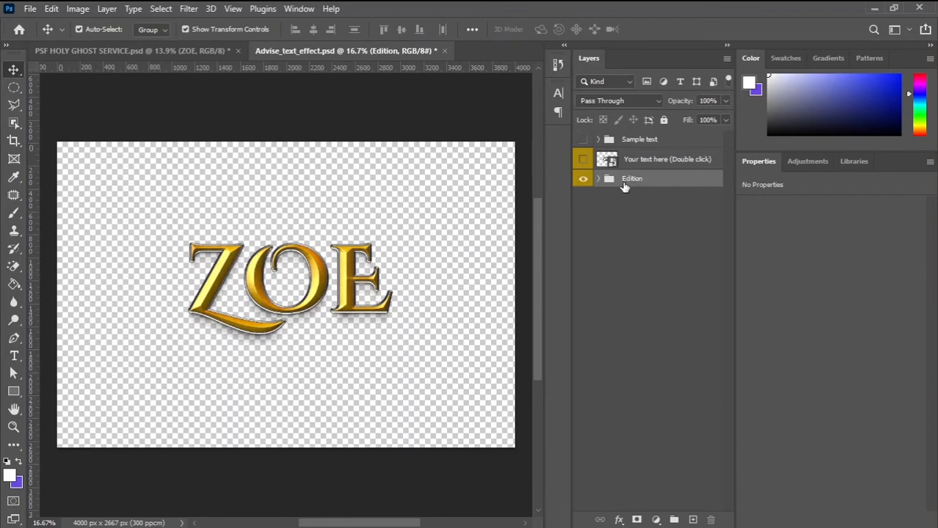
pyautogui.rightClick(623, 187)
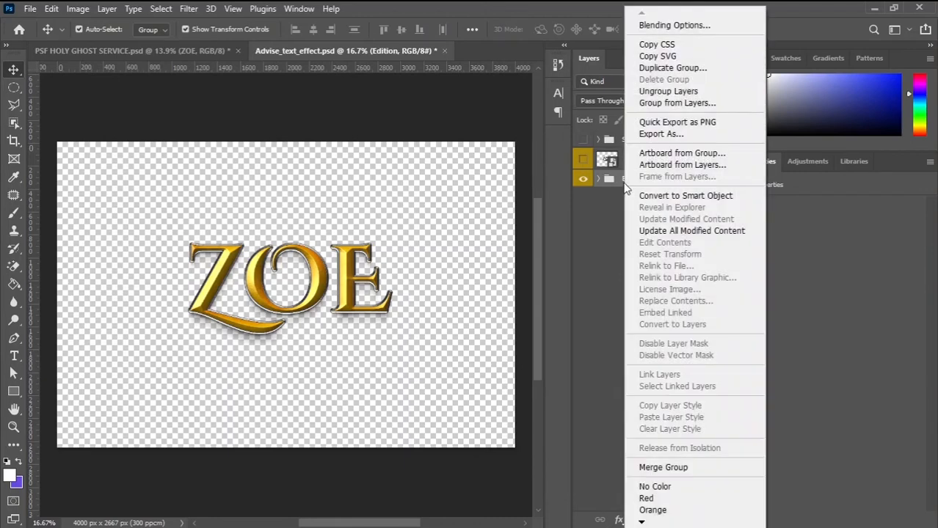
pyautogui.click(581, 182)
pyautogui.click(582, 179)
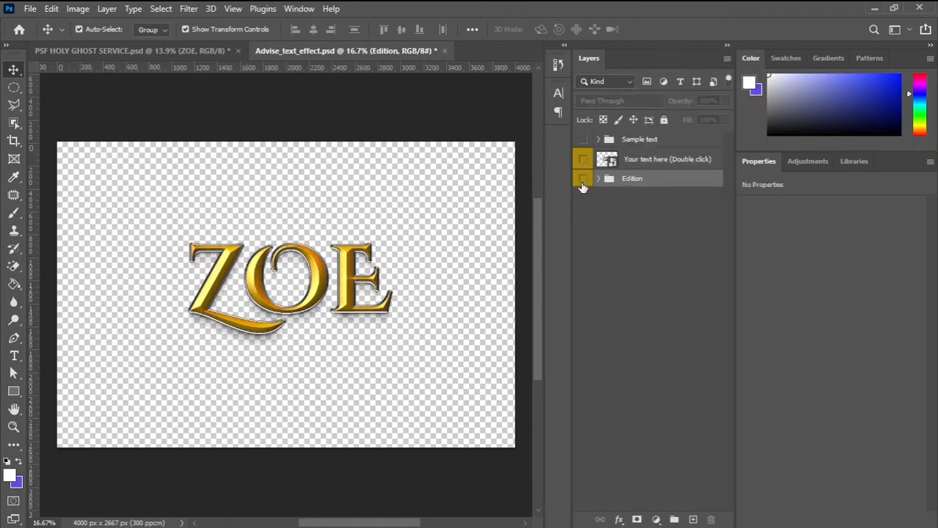
pyautogui.click(582, 179)
pyautogui.rightClick(668, 180)
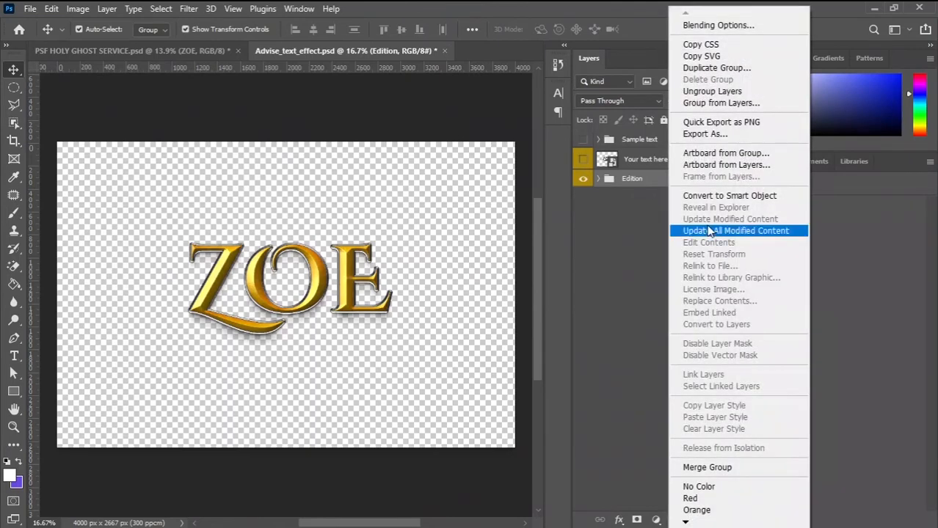
pyautogui.click(693, 195)
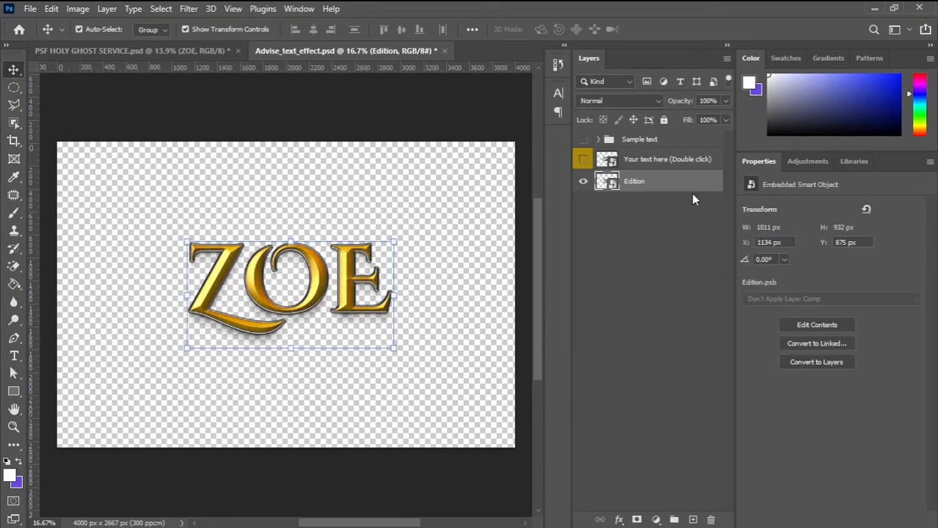
# Duplicate the Edition smart object into PSF HOLY GHOST SERVICE.psd and switch to that document
pyautogui.click(335, 253)
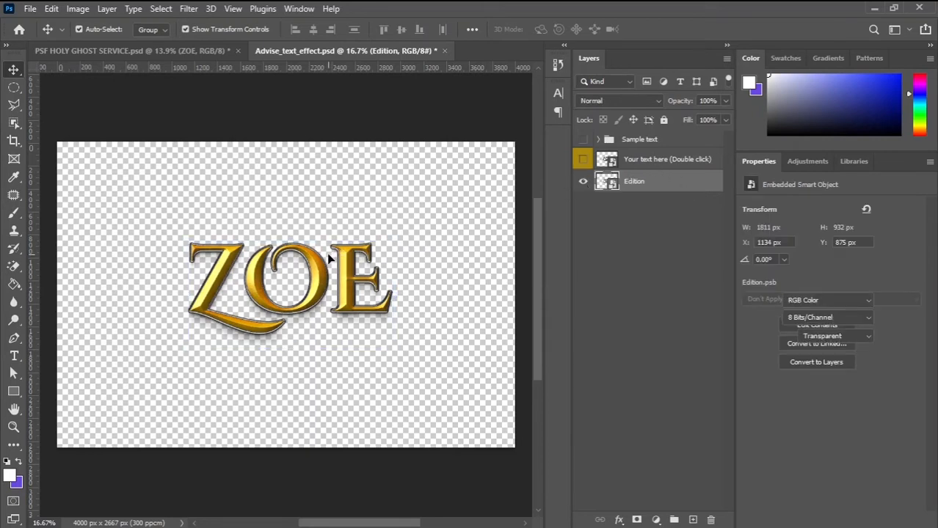
pyautogui.click(649, 189)
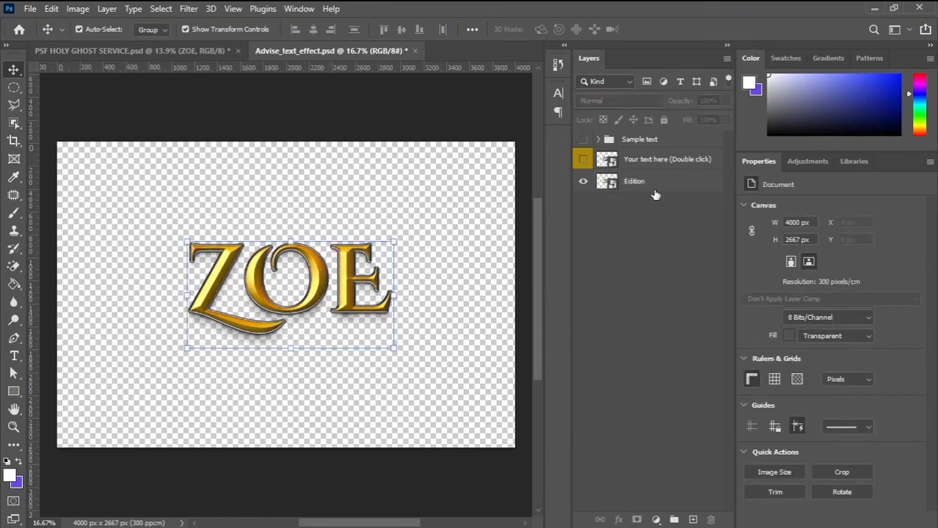
pyautogui.rightClick(648, 189)
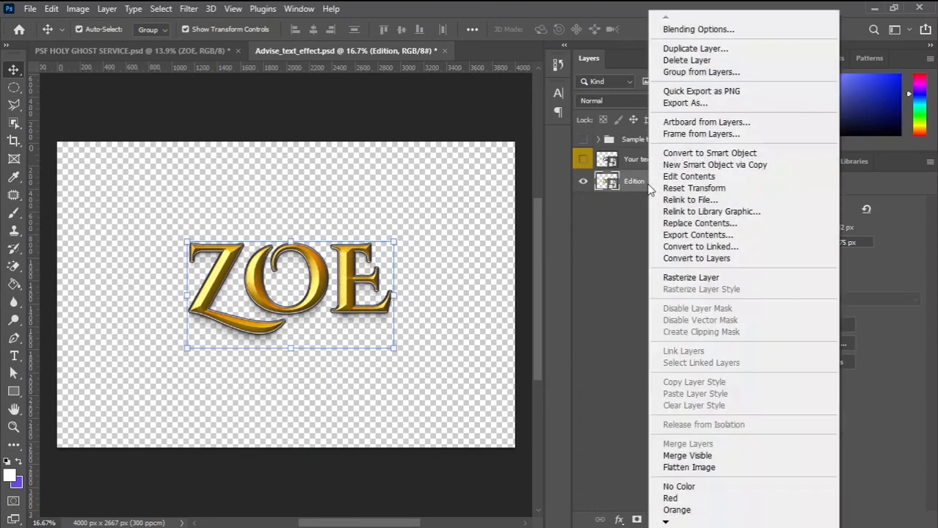
pyautogui.click(709, 50)
pyautogui.click(400, 194)
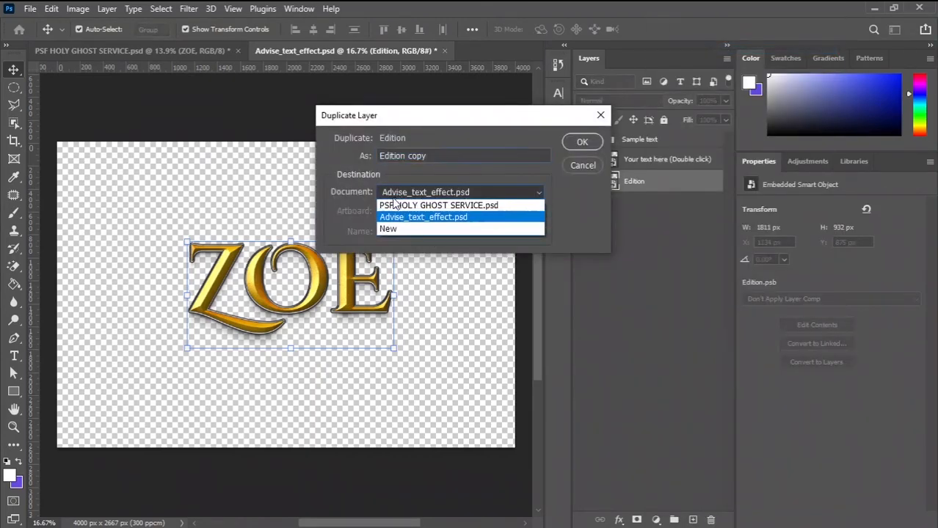
pyautogui.click(415, 204)
pyautogui.click(582, 142)
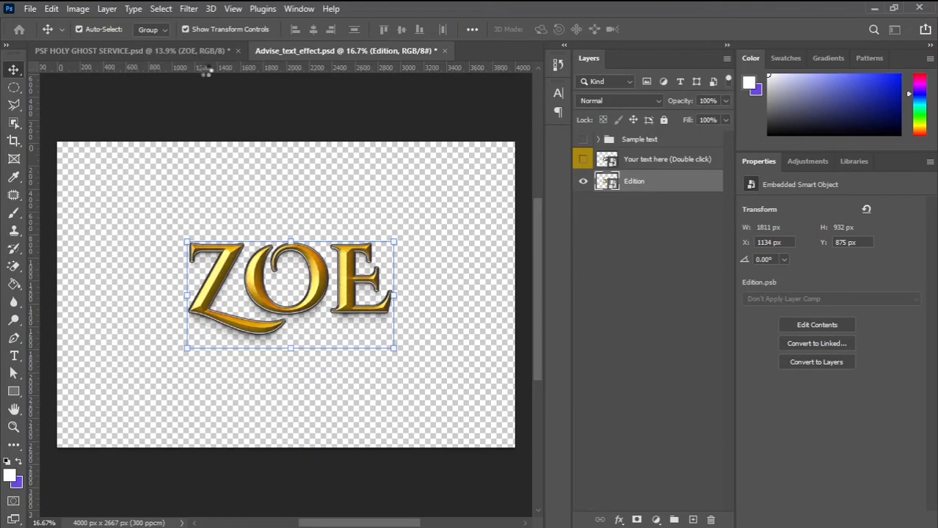
pyautogui.click(147, 54)
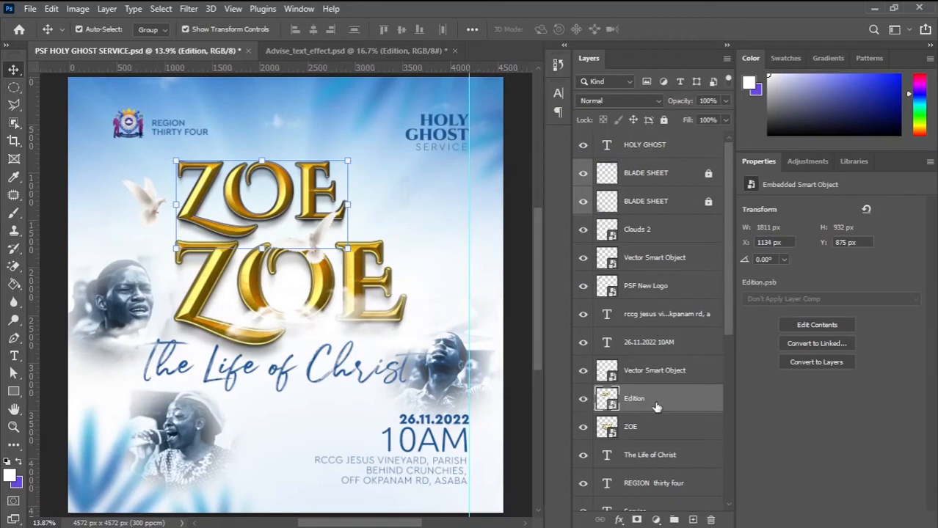
# Compare the flyer with the original ZOE layer hidden and shown, and delete the duplicated Edition layer
pyautogui.click(583, 427)
pyautogui.click(582, 427)
pyautogui.press('Delete')
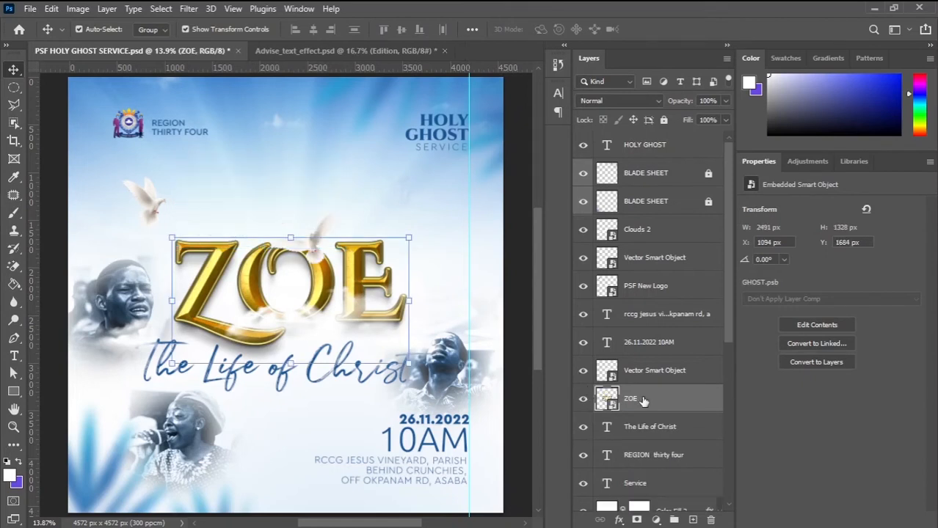
pyautogui.click(502, 289)
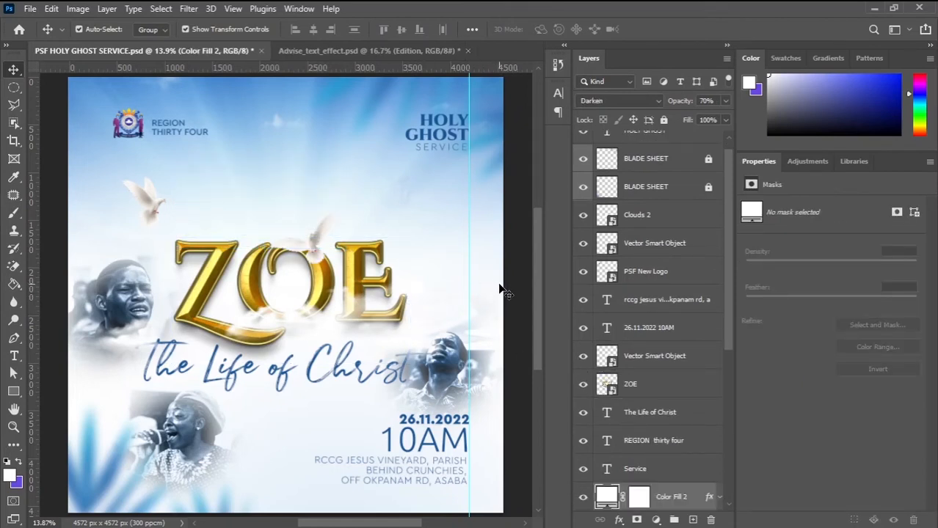
pyautogui.click(366, 261)
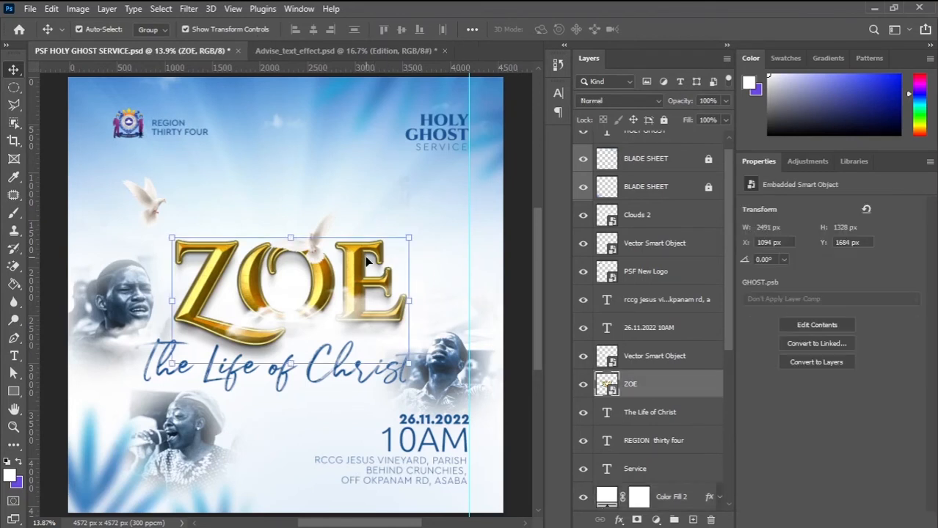
pyautogui.click(511, 235)
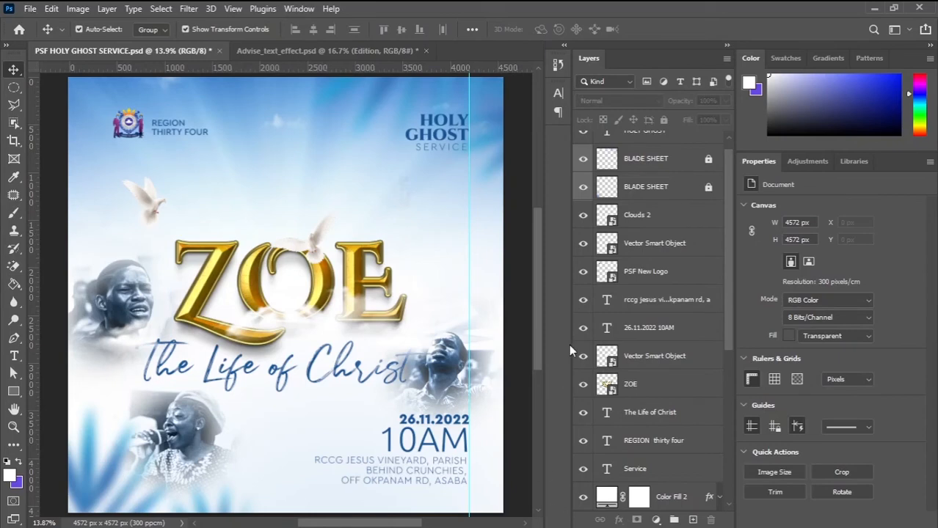
pyautogui.moveTo(533, 311); pyautogui.dragTo(535, 330)
pyautogui.scroll(-1, 526, 301)
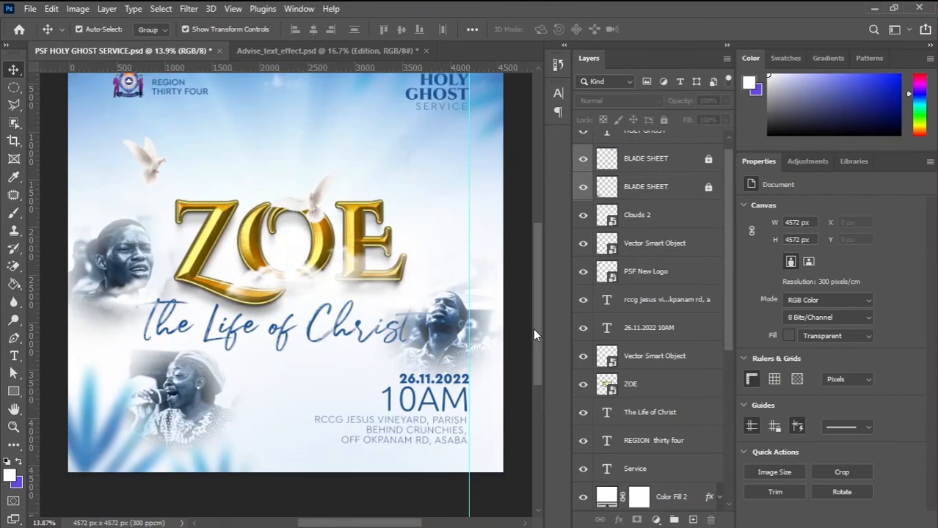
pyautogui.click(115, 438)
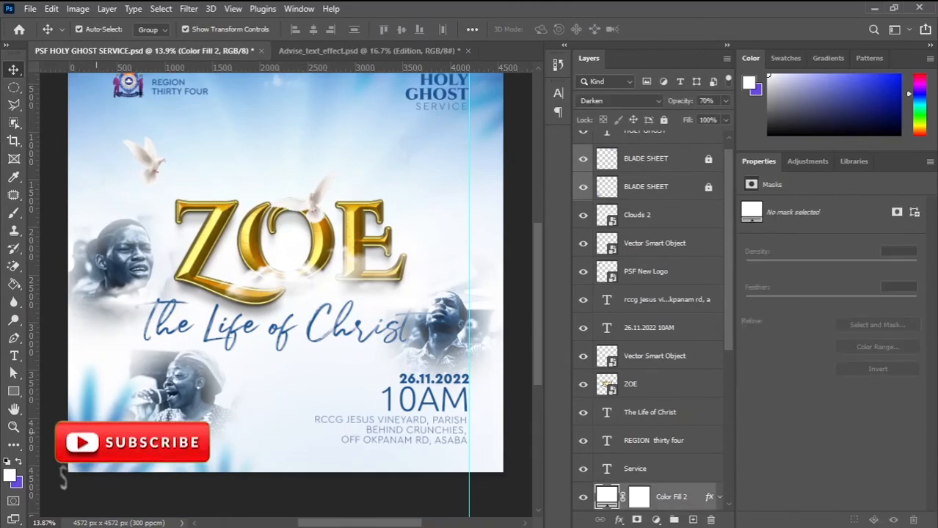
# Close Advise_text_effect.psd without saving, and open the PROJECTS folder under Pictures in File Explorer
pyautogui.click(468, 50)
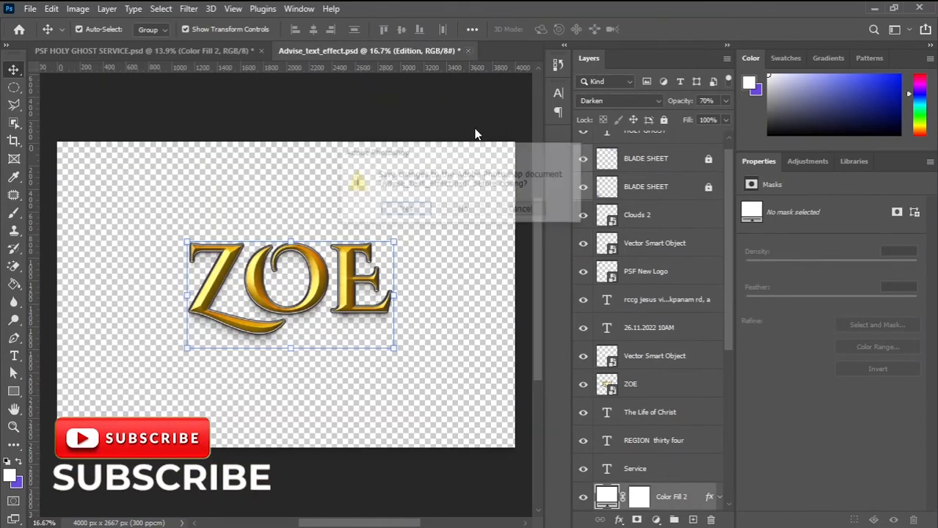
pyautogui.click(458, 215)
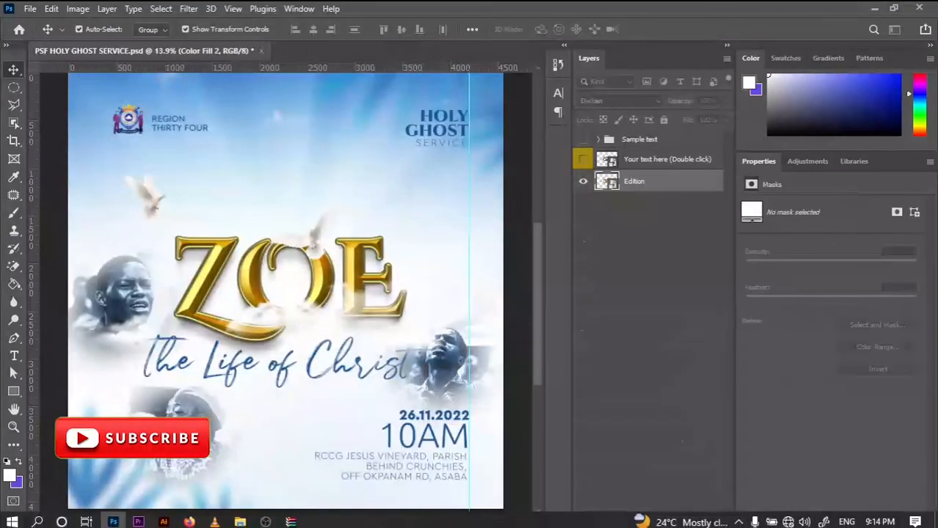
pyautogui.click(240, 520)
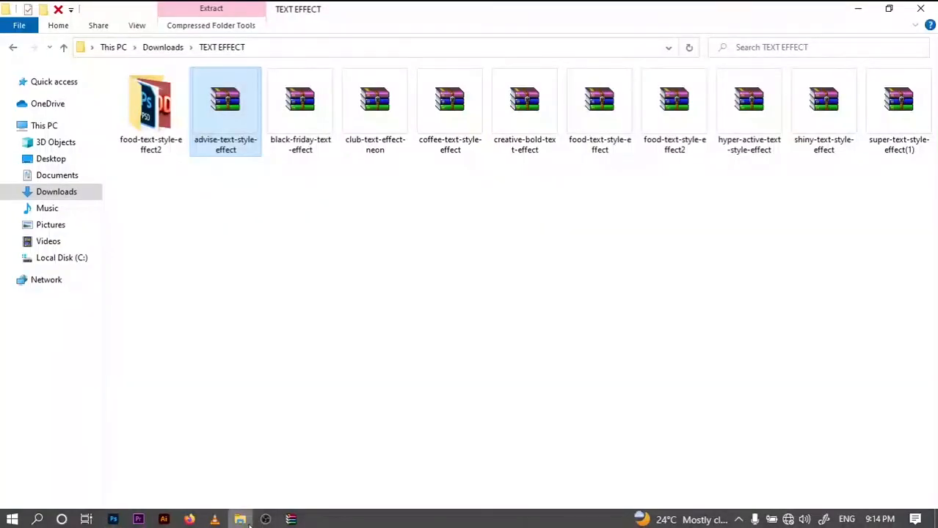
pyautogui.click(69, 228)
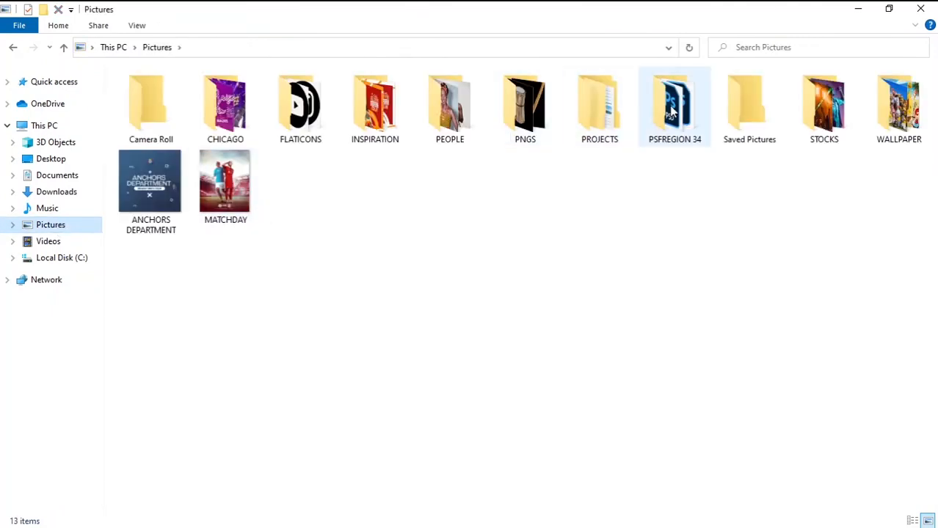
pyautogui.doubleClick(620, 114)
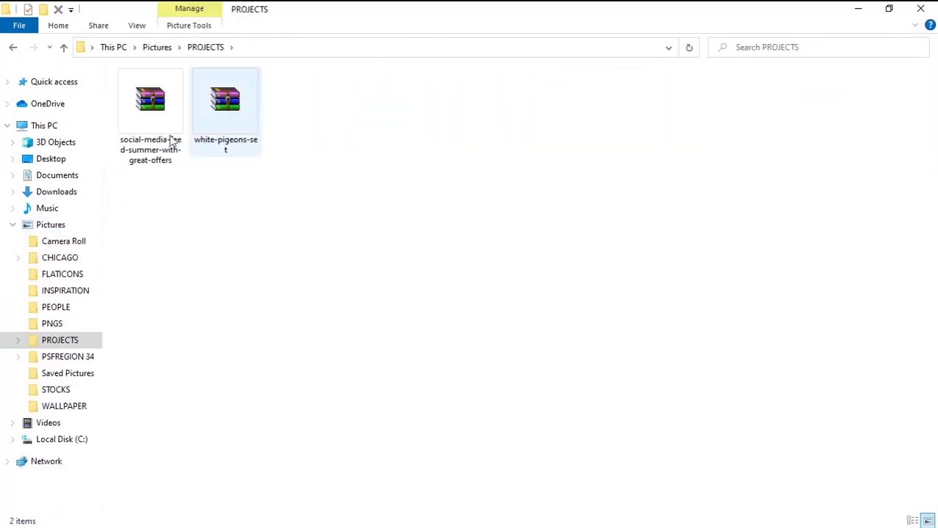
# Open the Photoshop file inside the social-media-feed-summer-with-great-offers archive and return to Photoshop
pyautogui.click(147, 144)
pyautogui.rightClick(147, 144)
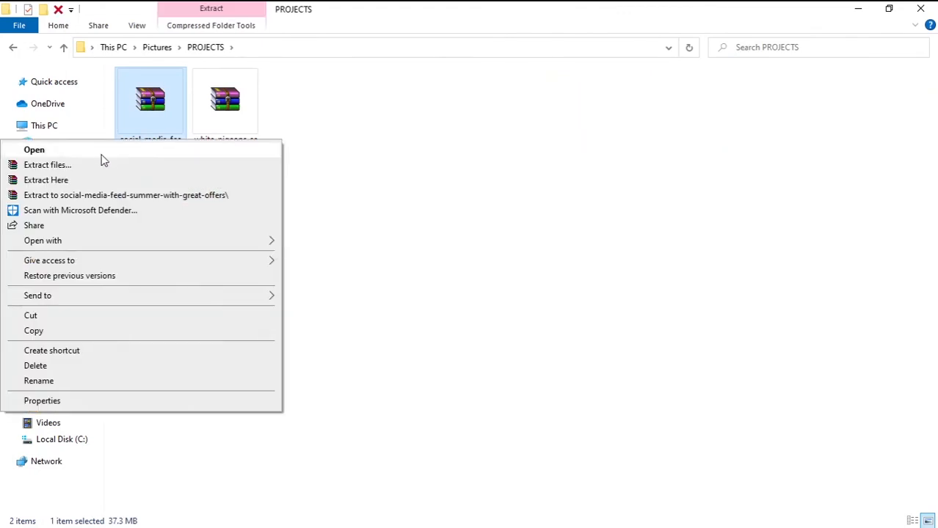
pyautogui.click(145, 133)
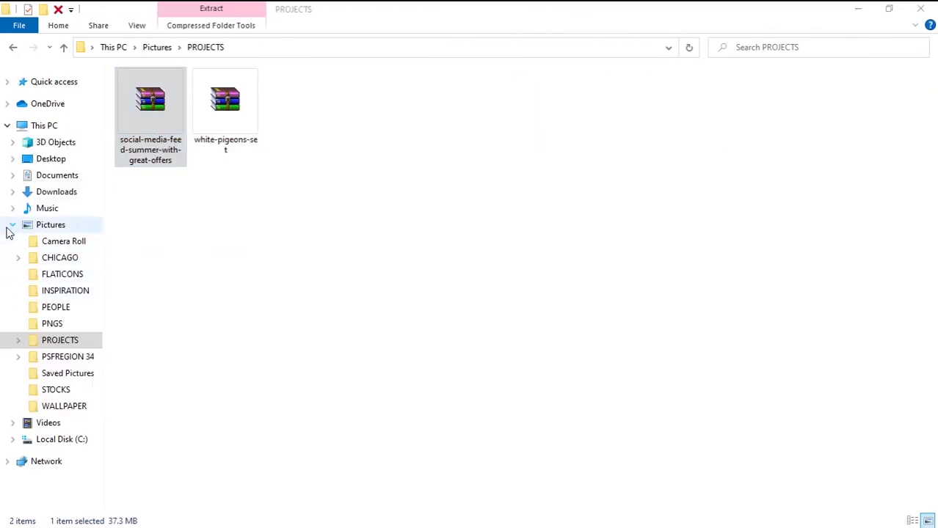
pyautogui.doubleClick(76, 149)
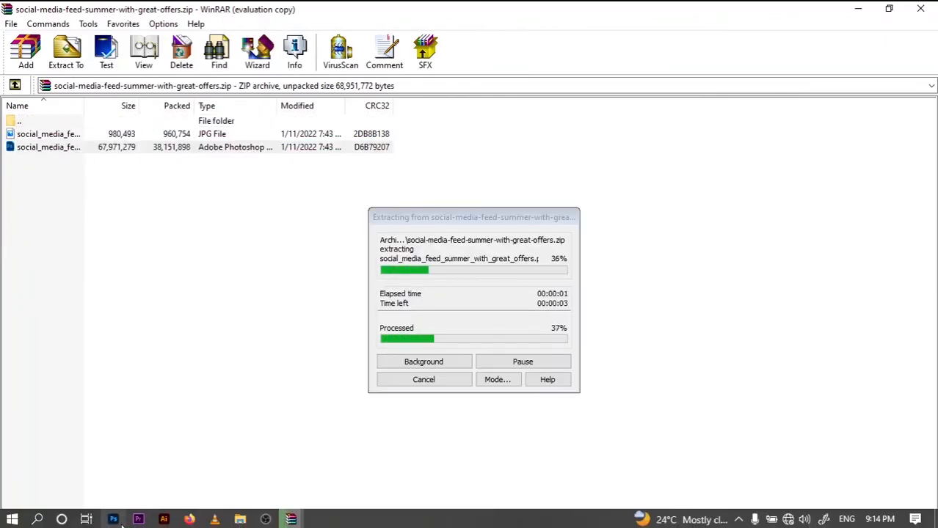
pyautogui.click(117, 520)
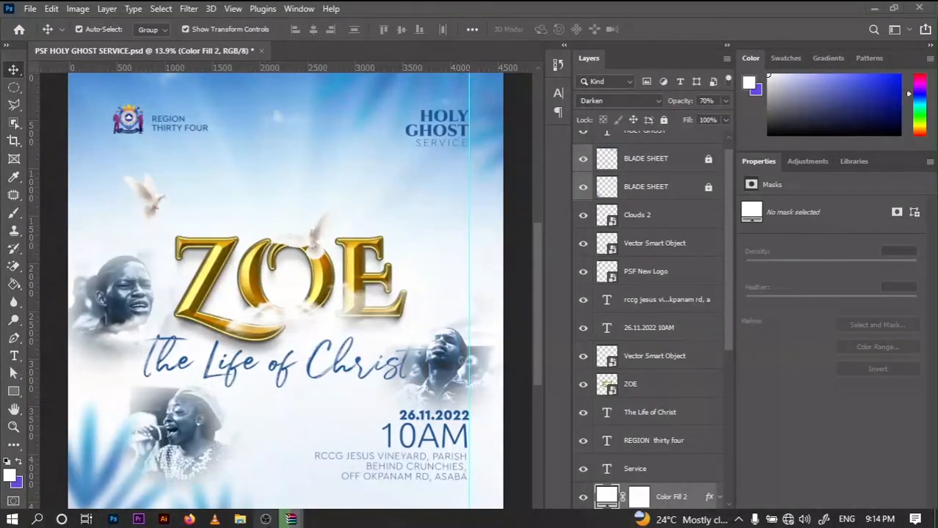
pyautogui.moveTo(290, 521)
pyautogui.moveTo(348, 510)
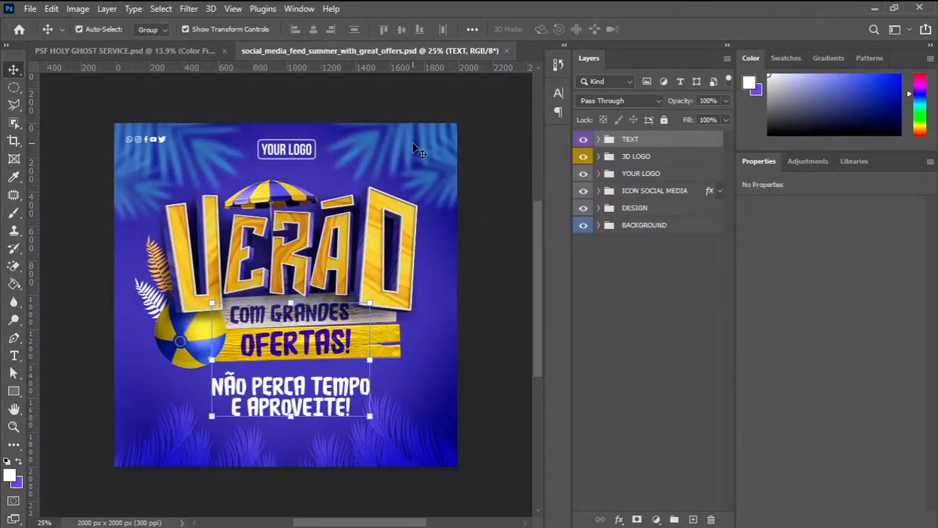
# Expand the DESIGN group and compare the artwork with both BLADE SHEET layers hidden and shown
pyautogui.click(645, 208)
pyautogui.click(599, 209)
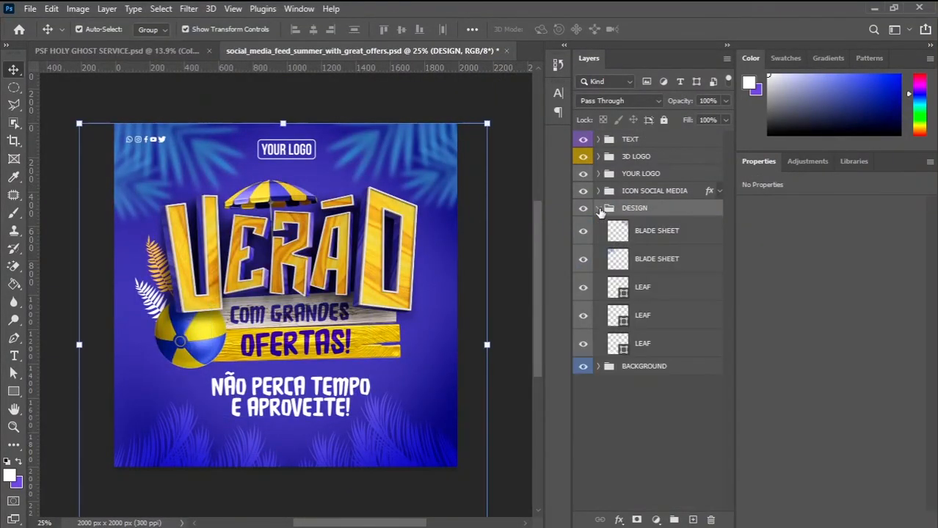
pyautogui.click(582, 231)
pyautogui.click(583, 258)
pyautogui.click(581, 233)
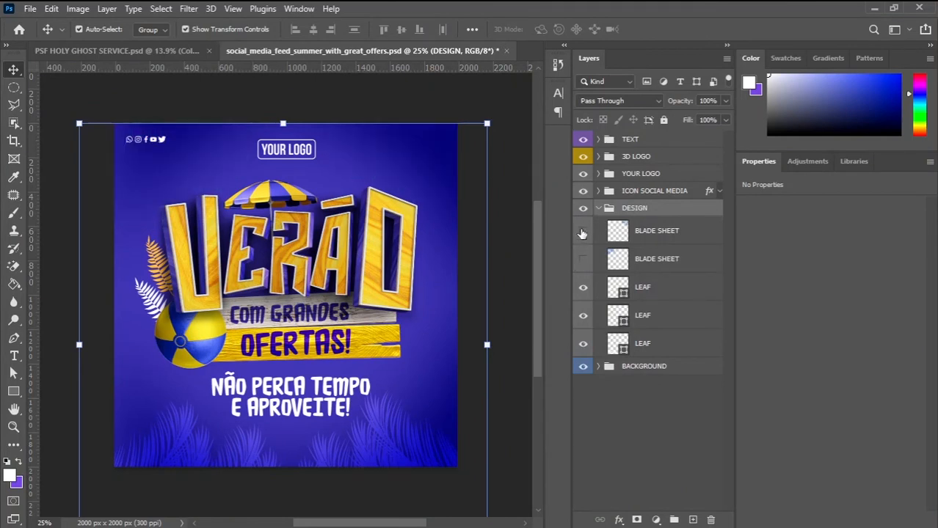
pyautogui.click(582, 233)
pyautogui.click(583, 261)
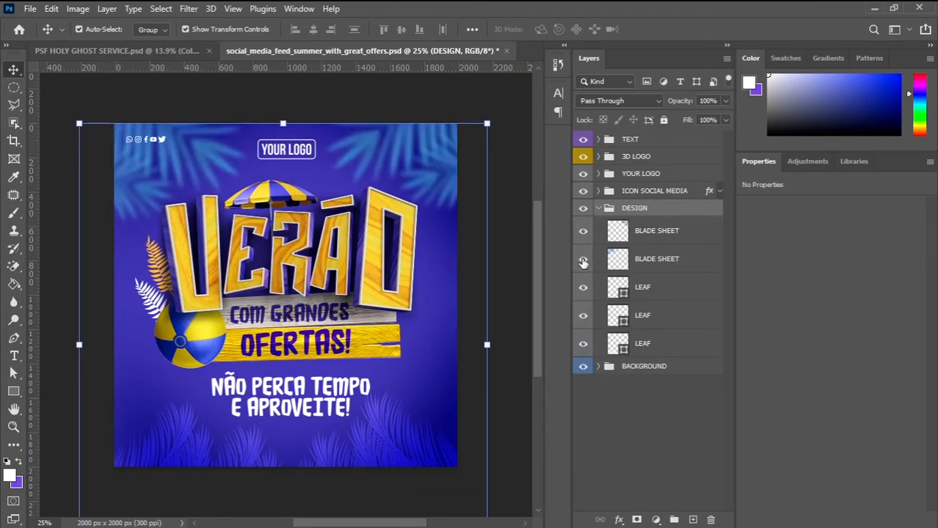
# Select the upper BLADE SHEET layer in the DESIGN group, and close the summer template without saving
pyautogui.click(699, 234)
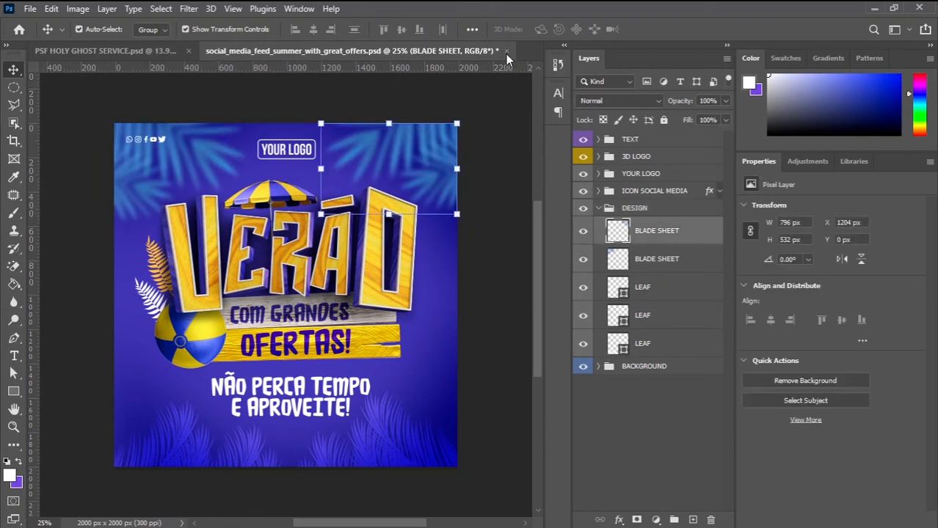
pyautogui.click(506, 50)
pyautogui.click(464, 209)
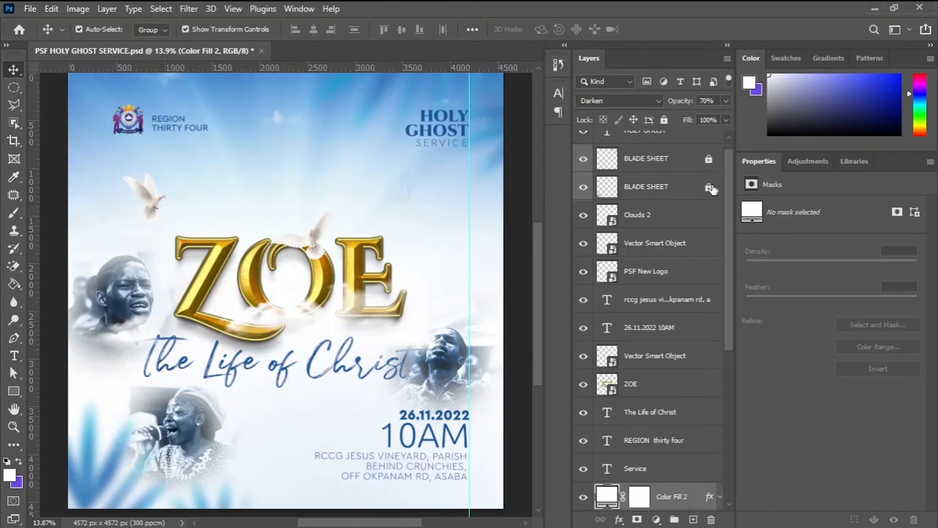
# Unlock both BLADE SHEET layers in the flyer, select each in turn to inspect its placement, and clear the selection
pyautogui.click(682, 166)
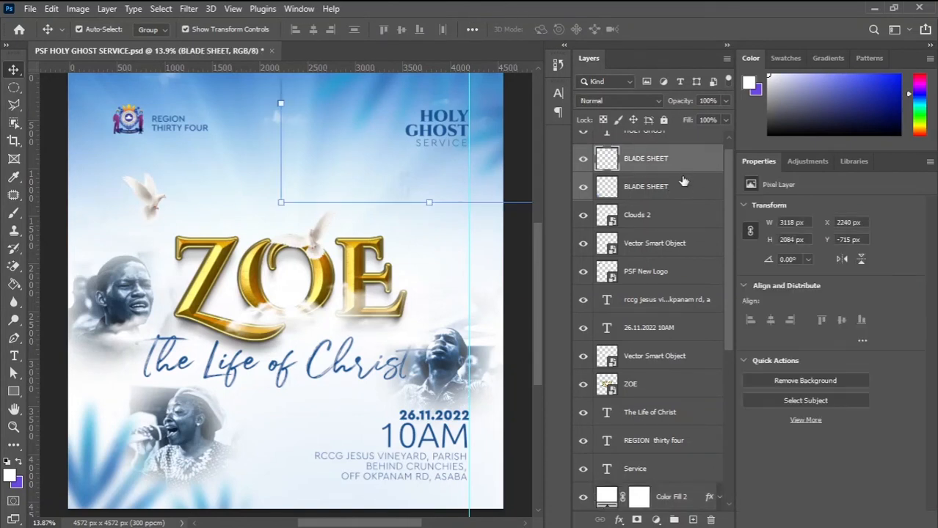
pyautogui.click(683, 182)
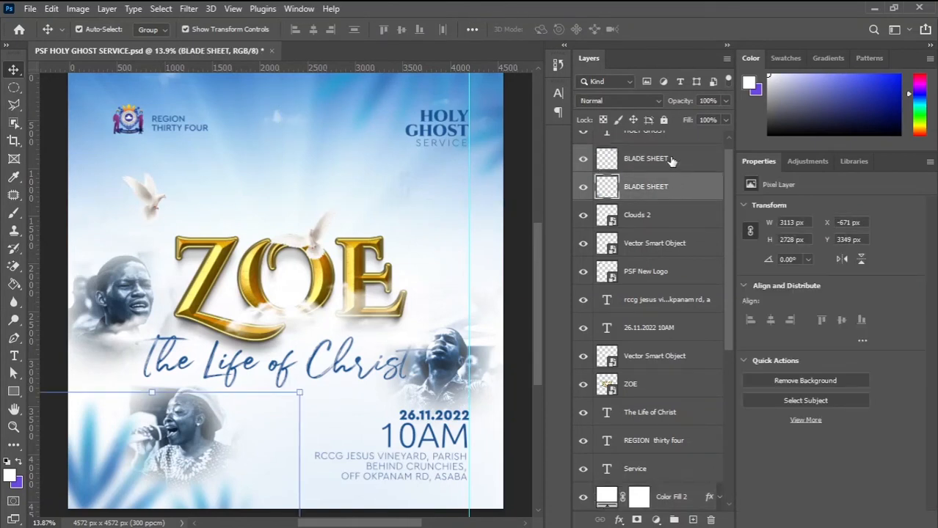
pyautogui.click(671, 160)
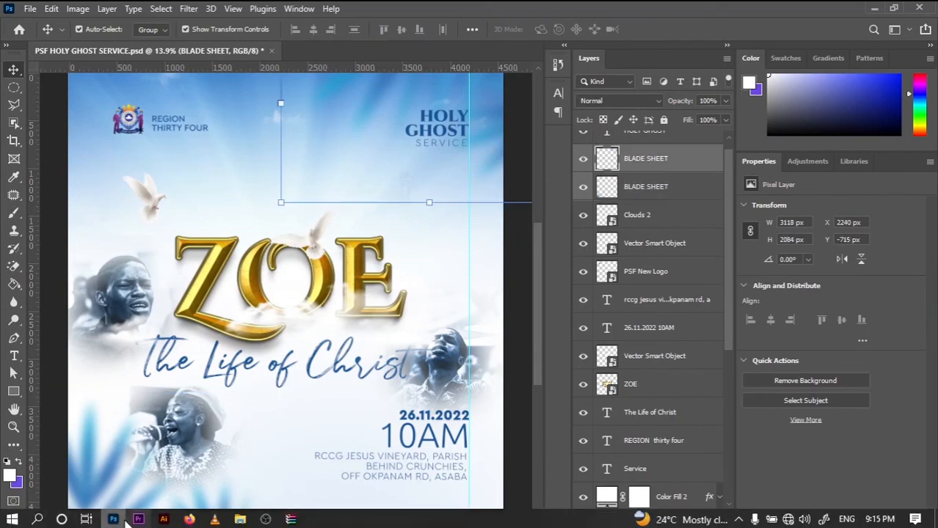
pyautogui.click(514, 205)
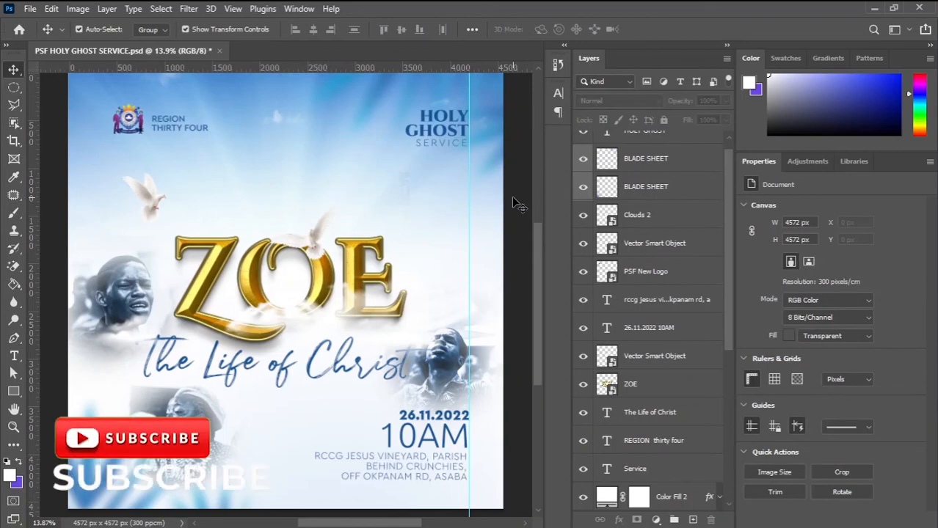
pyautogui.scroll(4, 532, 250)
pyautogui.scroll(-4, 528, 220)
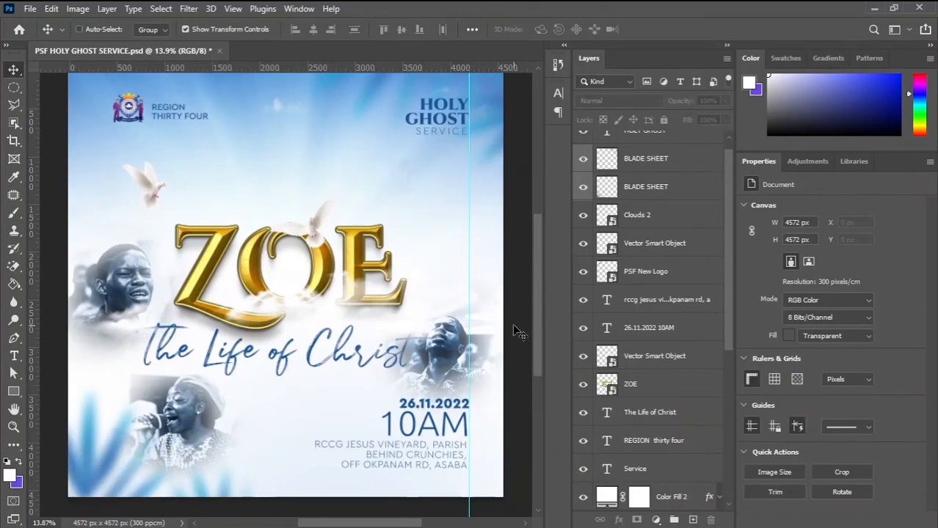
pyautogui.scroll(2, 519, 333)
pyautogui.moveTo(484, 525)
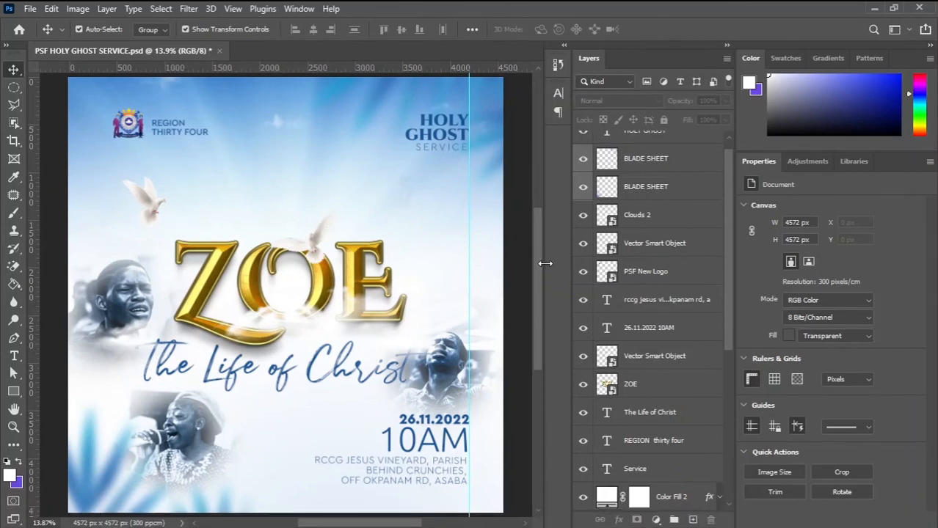
pyautogui.hotkey('ctrl', '-')
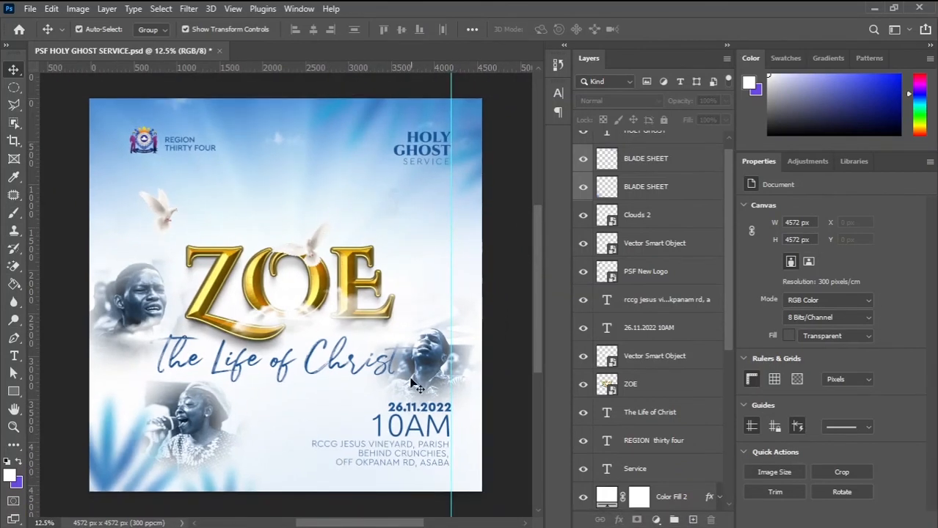